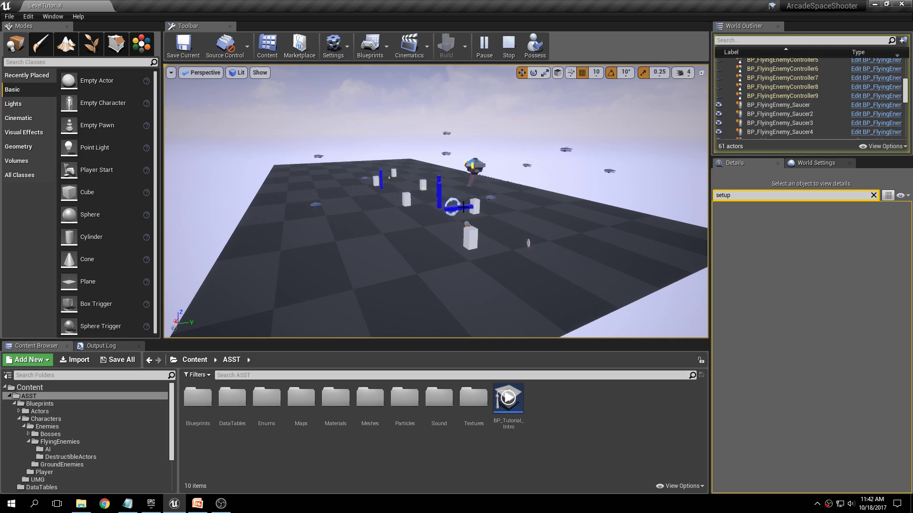
# View the enemies moving in the running level simulation and stop the simulation
pyautogui.press('s')
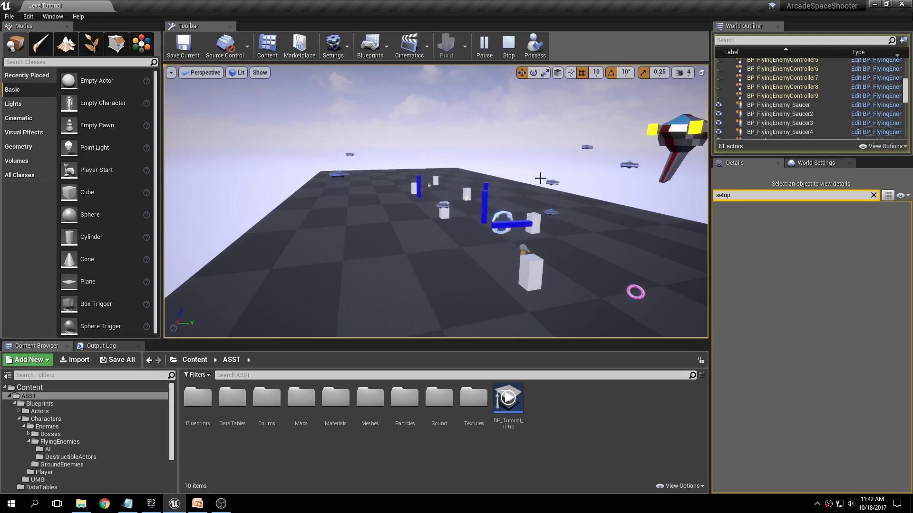
pyautogui.press('d')
pyautogui.moveTo(547, 167); pyautogui.dragTo(482, 153, button='right')
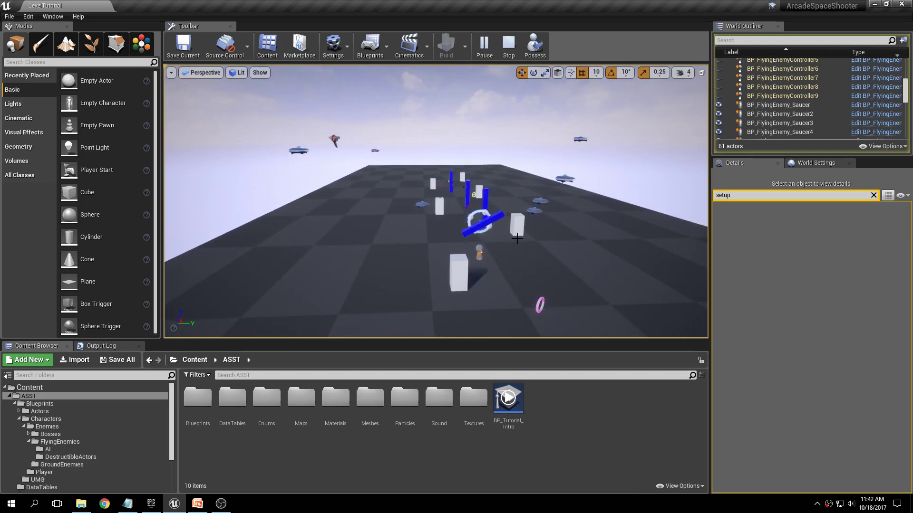
pyautogui.click(511, 50)
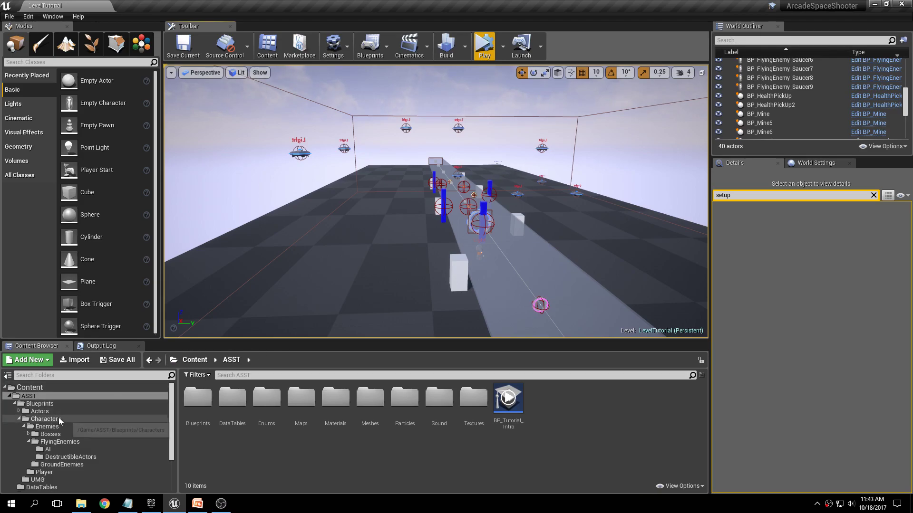
# Open the BT_SimpleFlying behavior tree from Blueprints/Characters/Enemies/FlyingEnemies/AI
pyautogui.doubleClick(198, 397)
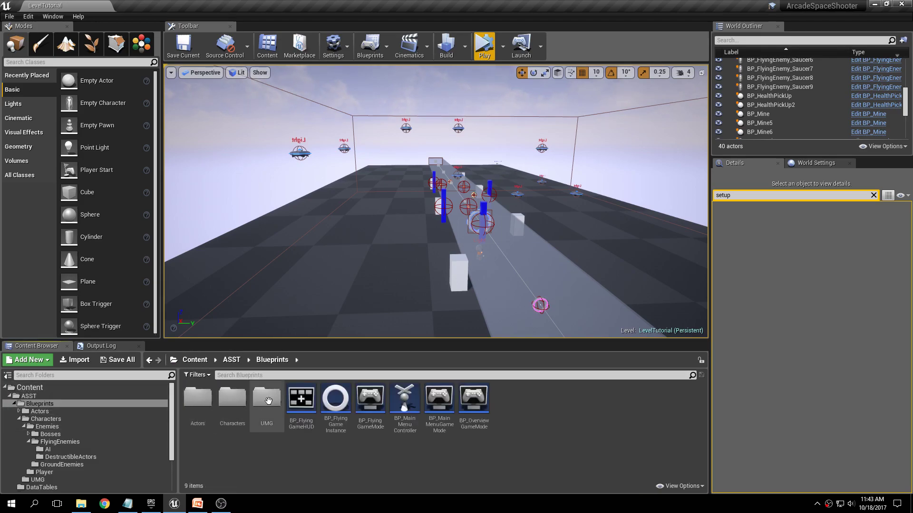
pyautogui.doubleClick(232, 397)
pyautogui.doubleClick(198, 397)
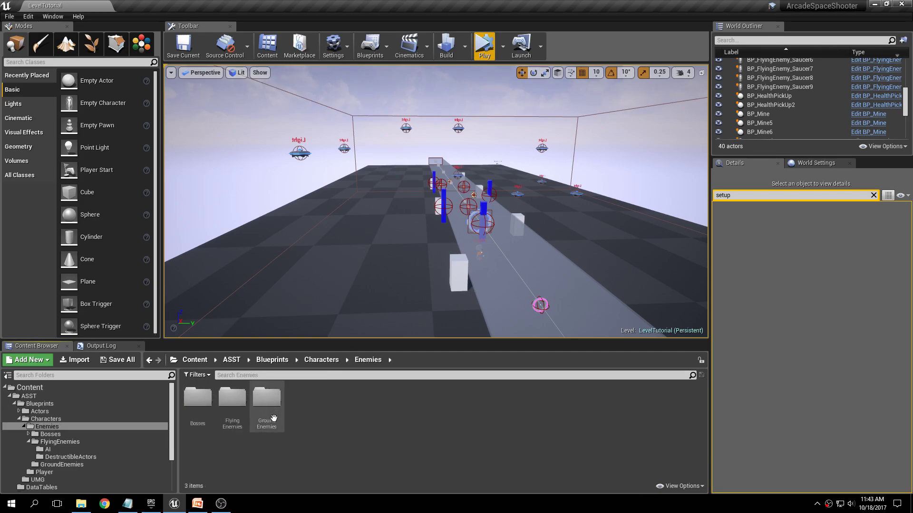
pyautogui.doubleClick(233, 402)
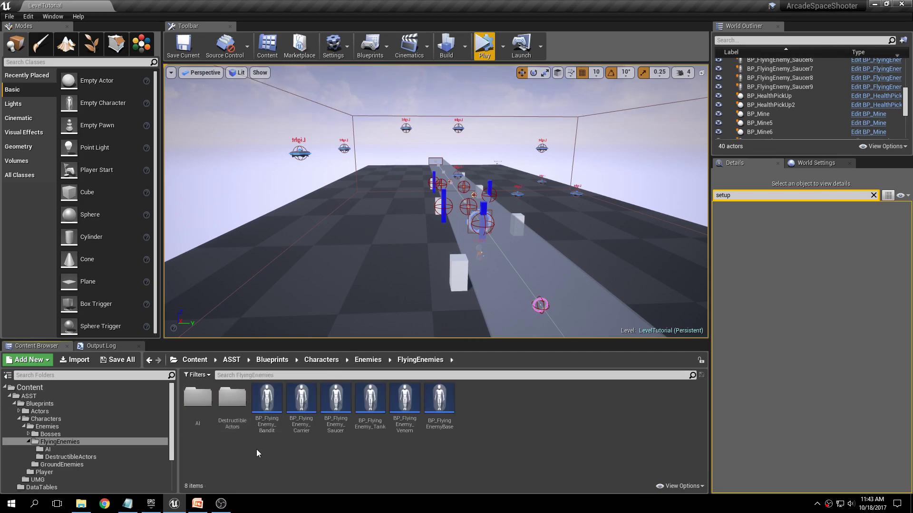
pyautogui.doubleClick(193, 404)
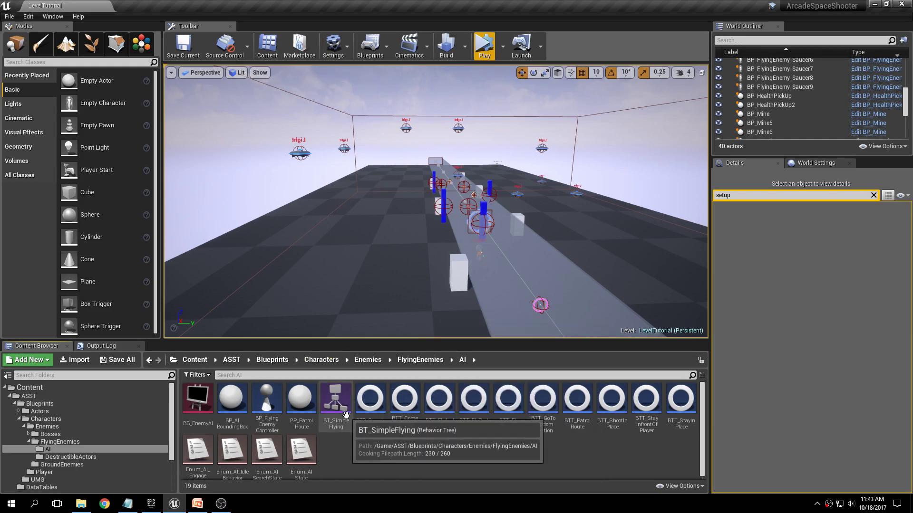
pyautogui.doubleClick(331, 428)
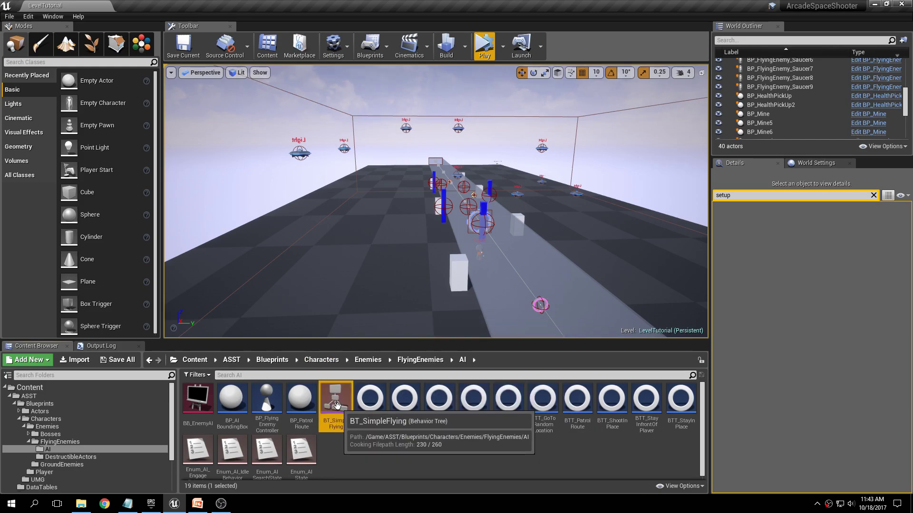
# Examine the idle behavior branches and the engage behavior branches under the Look for Player selector
pyautogui.moveTo(460, 201); pyautogui.dragTo(379, 160, button='right')
pyautogui.scroll(-2, 380, 160)
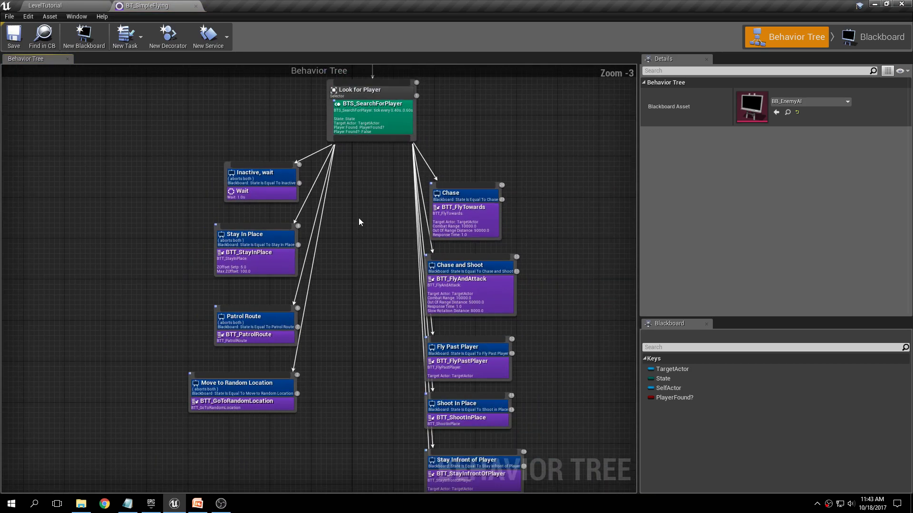
pyautogui.moveTo(208, 144); pyautogui.dragTo(319, 355)
pyautogui.moveTo(391, 193); pyautogui.dragTo(299, 149, button='right')
pyautogui.click(284, 196)
pyautogui.moveTo(315, 88); pyautogui.dragTo(522, 460)
pyautogui.moveTo(463, 157); pyautogui.dragTo(485, 228, button='right')
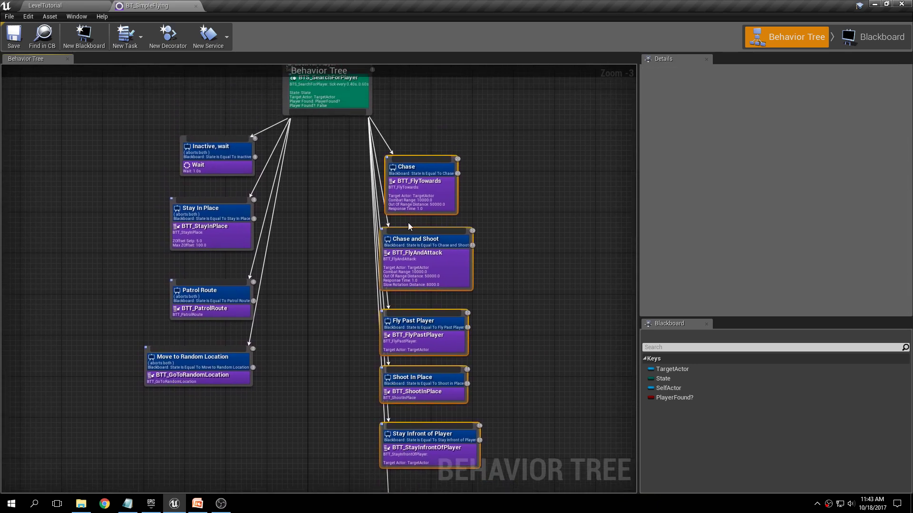
pyautogui.click(332, 208)
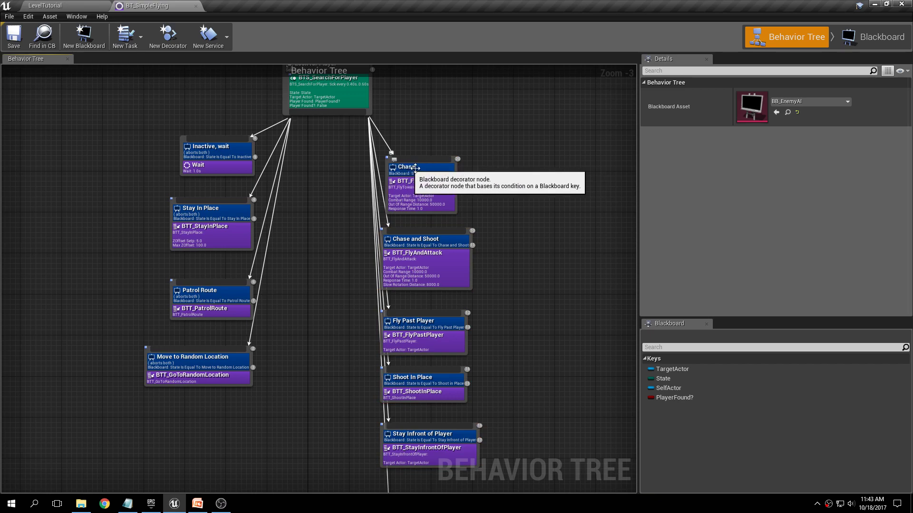
# Open the Chase node's BTT_FlyTowards task at its Event Graph and dock it with the other editors
pyautogui.doubleClick(417, 194)
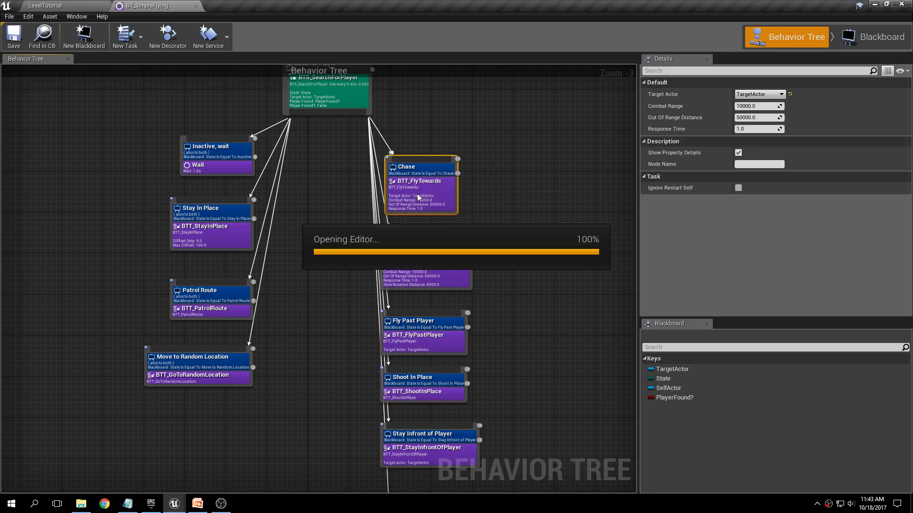
pyautogui.scroll(-2, 298, 187)
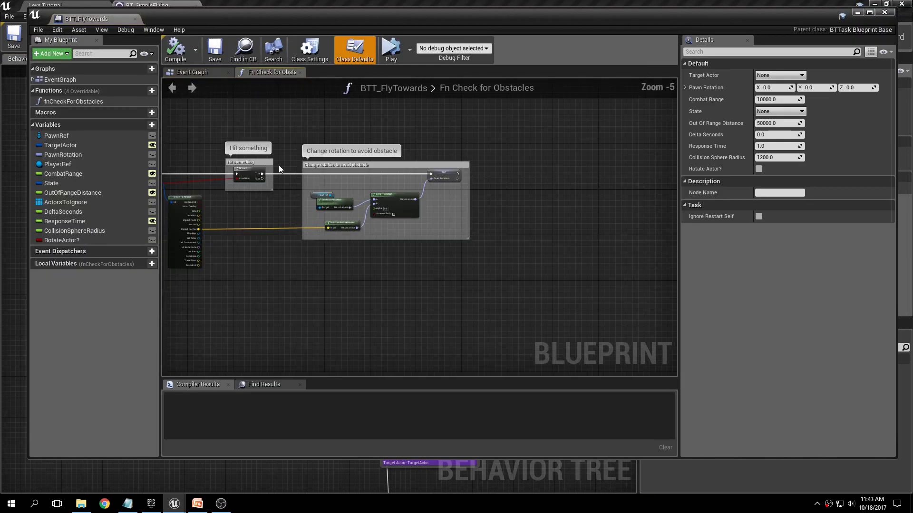
pyautogui.click(199, 75)
pyautogui.scroll(2, 355, 200)
pyautogui.moveTo(110, 19); pyautogui.dragTo(257, 5)
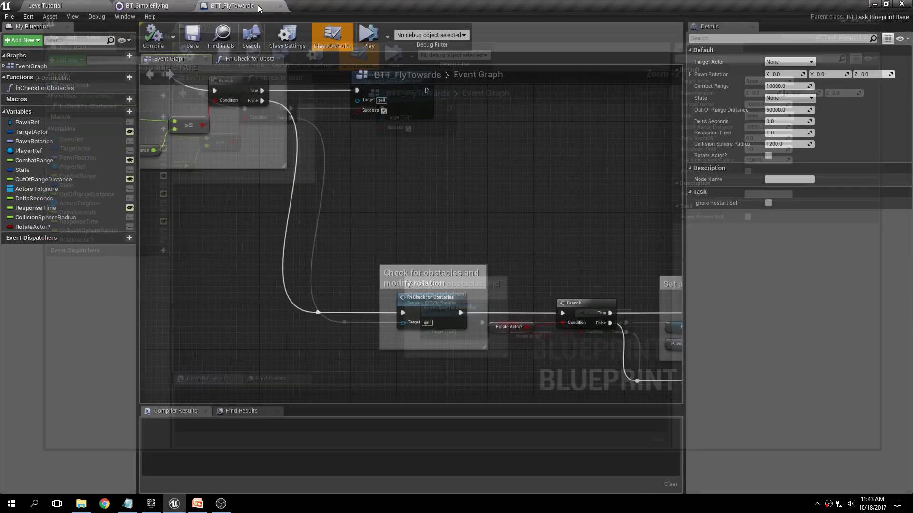
# Examine the Blueprint Use comment at the start of the BTT_FlyTowards event graph
pyautogui.scroll(-3, 397, 235)
pyautogui.moveTo(219, 184); pyautogui.dragTo(551, 234, button='right')
pyautogui.moveTo(395, 196); pyautogui.dragTo(271, 328, button='right')
pyautogui.moveTo(339, 227); pyautogui.dragTo(183, 270, button='right')
pyautogui.scroll(3, 317, 173)
pyautogui.scroll(1, 327, 223)
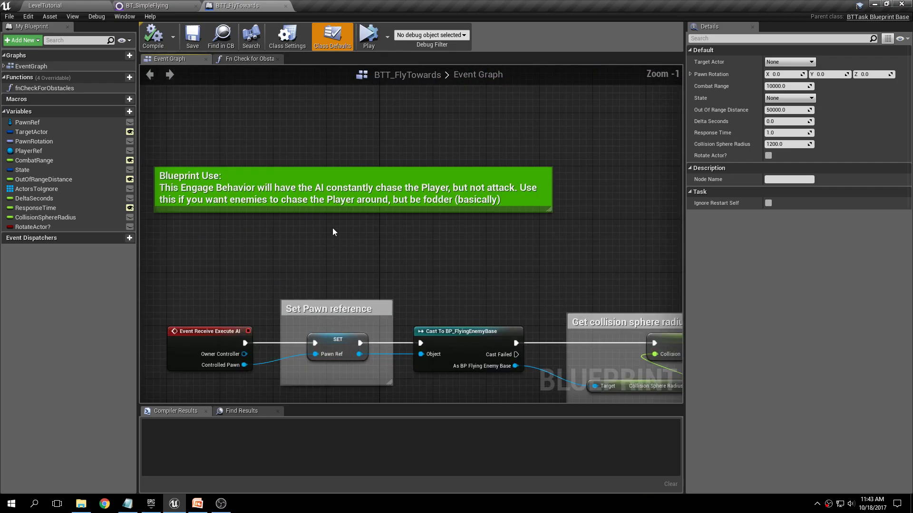
pyautogui.moveTo(329, 229); pyautogui.dragTo(416, 212, button='right')
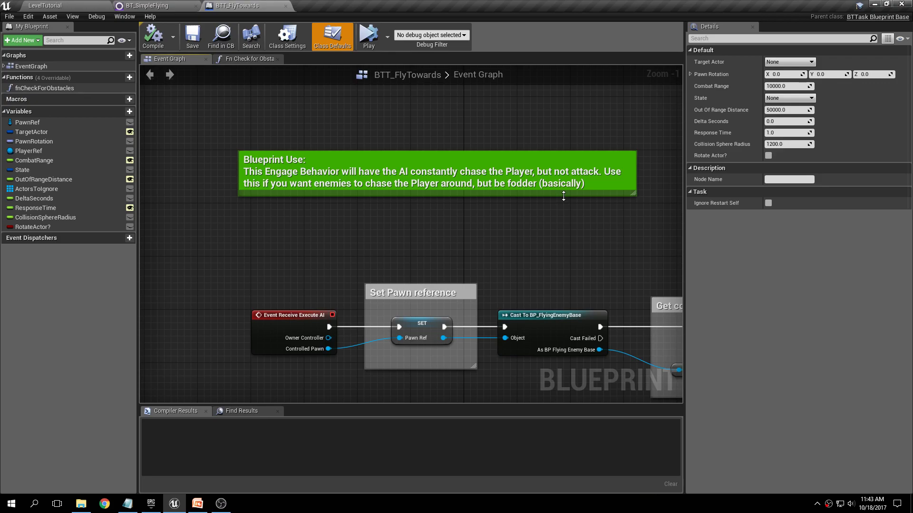
# Trace the event graph to the section that sets rotation towards the Player, and examine its 45-degree pitch check and Delay
pyautogui.scroll(-3, 563, 163)
pyautogui.moveTo(638, 200); pyautogui.dragTo(173, 195, button='right')
pyautogui.moveTo(522, 186); pyautogui.dragTo(181, 147, button='right')
pyautogui.moveTo(533, 168); pyautogui.dragTo(495, 111, button='right')
pyautogui.scroll(-3, 391, 304)
pyautogui.moveTo(312, 293); pyautogui.dragTo(288, 127, button='right')
pyautogui.moveTo(442, 198); pyautogui.dragTo(358, 131, button='right')
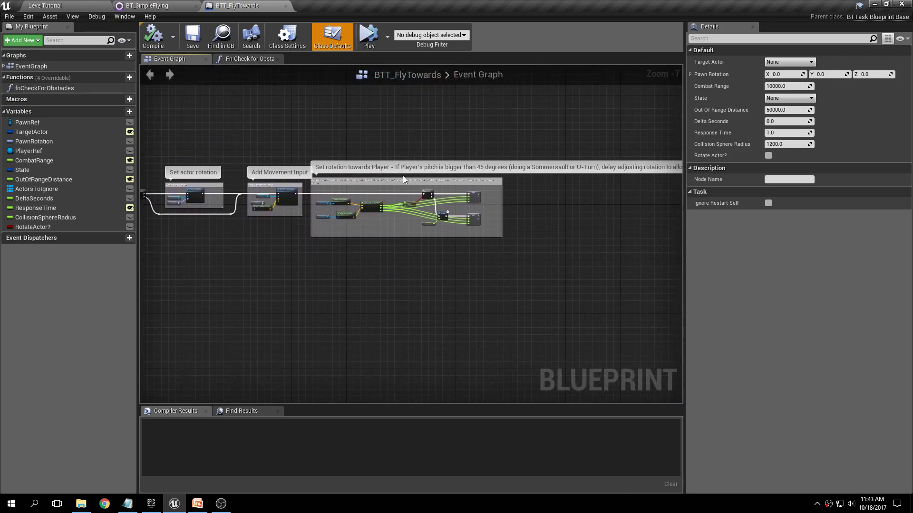
pyautogui.scroll(4, 427, 233)
pyautogui.scroll(1, 427, 233)
pyautogui.moveTo(380, 178); pyautogui.dragTo(483, 249, button='right')
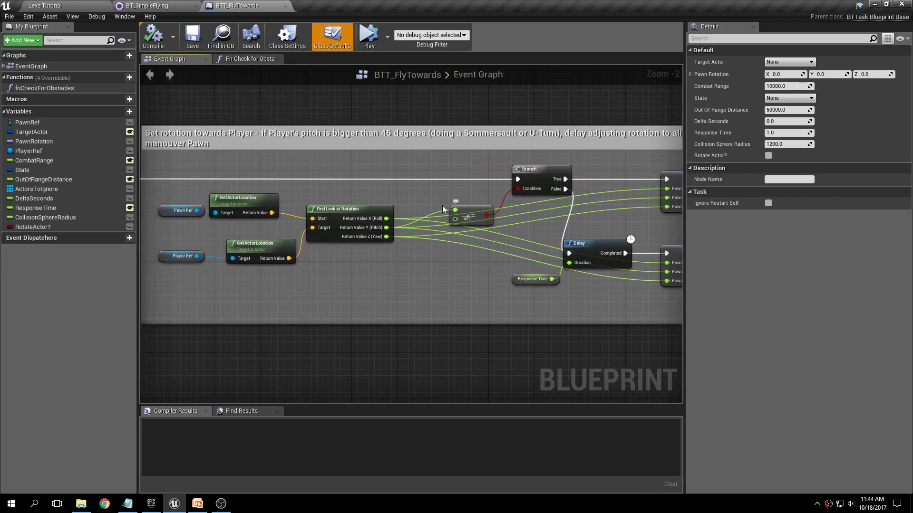
pyautogui.moveTo(485, 135); pyautogui.dragTo(412, 190, button='right')
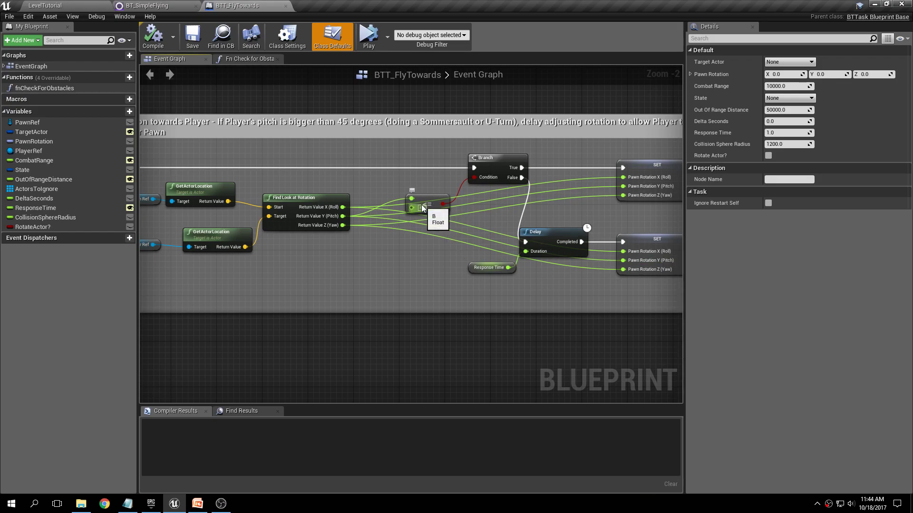
pyautogui.moveTo(563, 260); pyautogui.dragTo(511, 227, button='right')
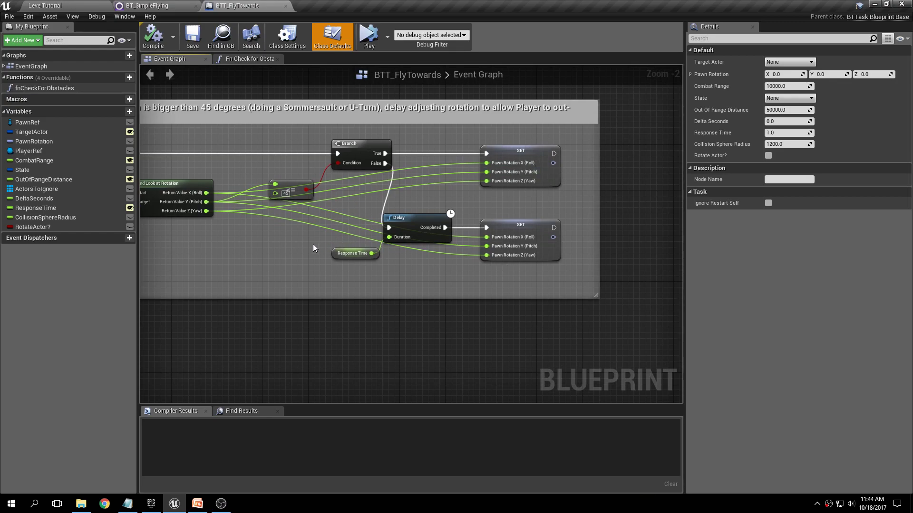
# Select the Response Time variable feeding the Delay node and check its default value
pyautogui.click(83, 4)
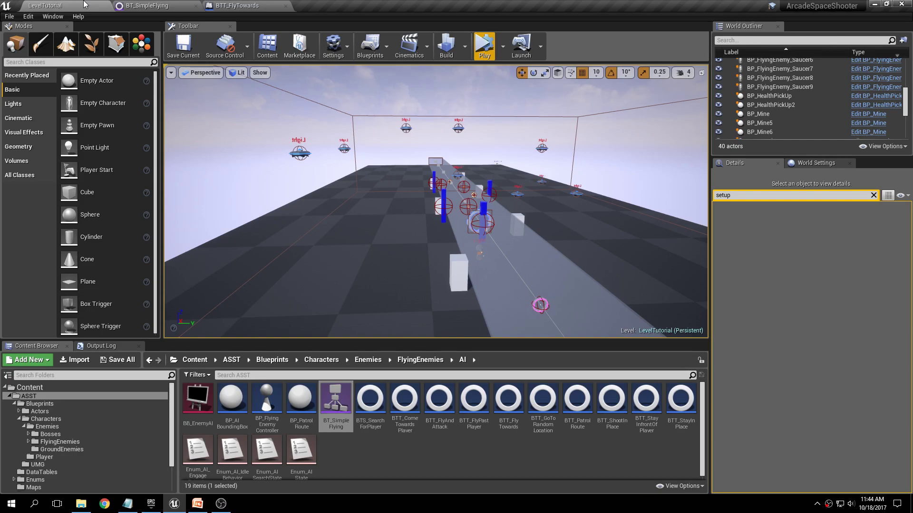
pyautogui.click(227, 7)
pyautogui.click(336, 253)
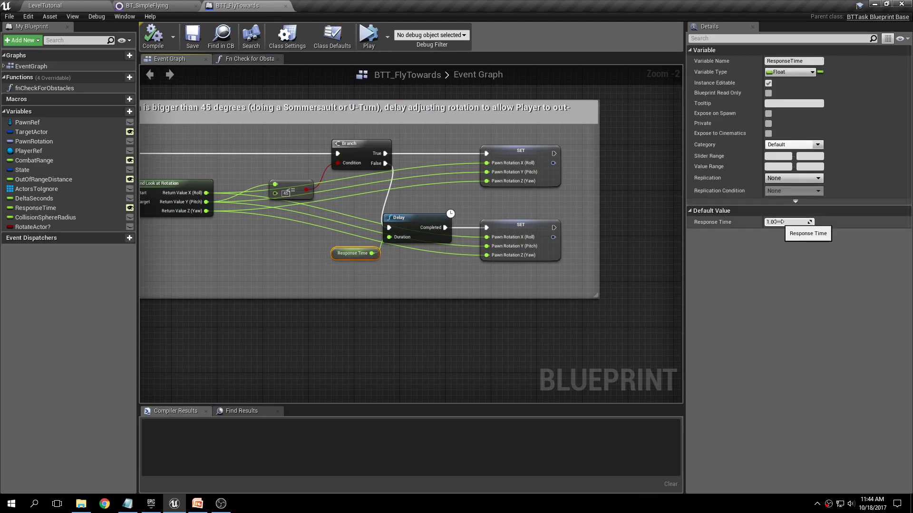
# Place BP_FlyingEnemy_Venom from the FlyingEnemies folder in LevelTutorial and raise it above the floor
pyautogui.click(47, 5)
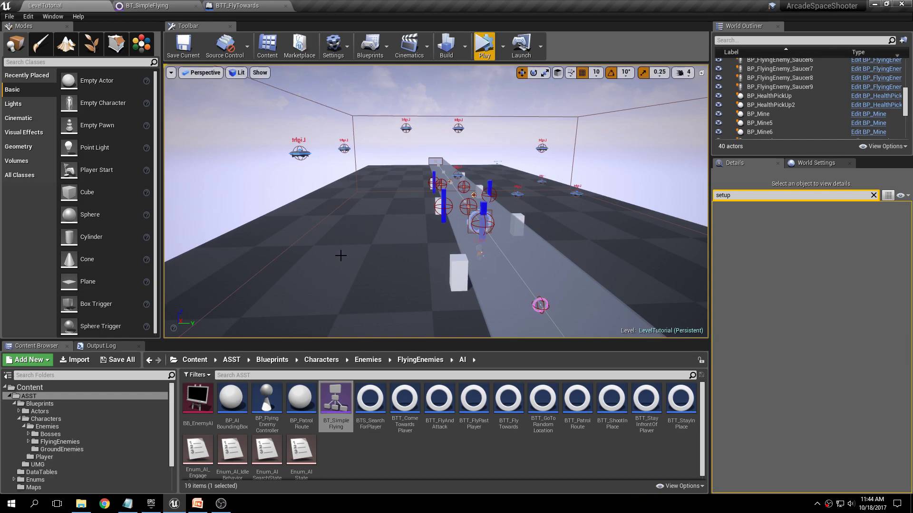
pyautogui.click(417, 361)
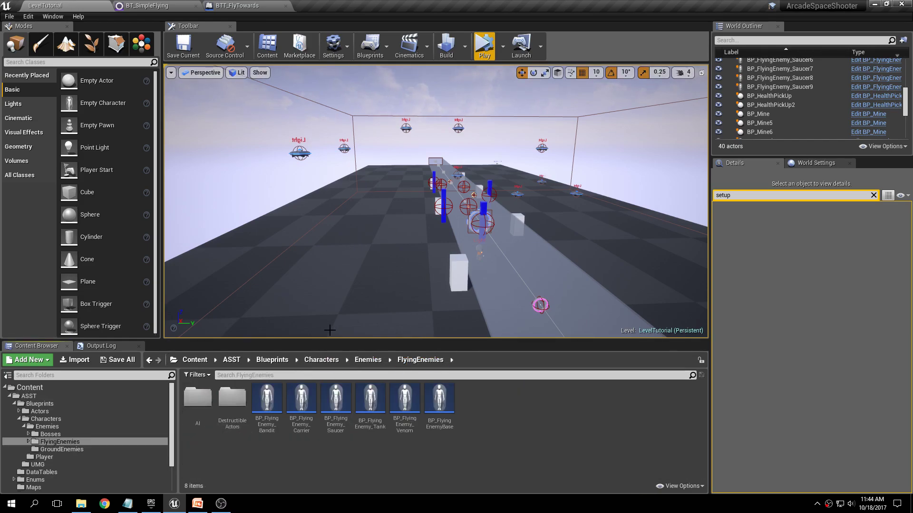
pyautogui.moveTo(405, 399); pyautogui.dragTo(370, 259)
pyautogui.moveTo(354, 223); pyautogui.dragTo(354, 150)
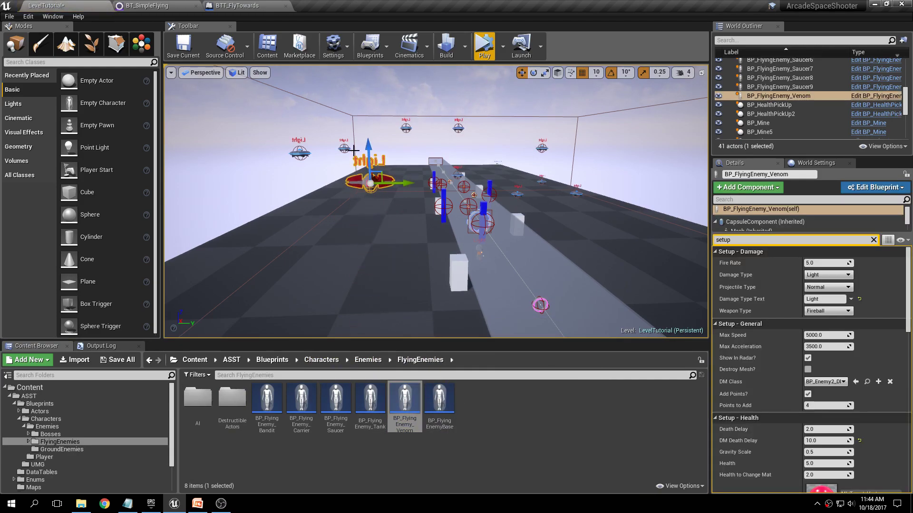
# Turn the Venom enemy around about its vertical axis and focus the view on it
pyautogui.press('e')
pyautogui.moveTo(407, 218); pyautogui.dragTo(408, 224, button='right')
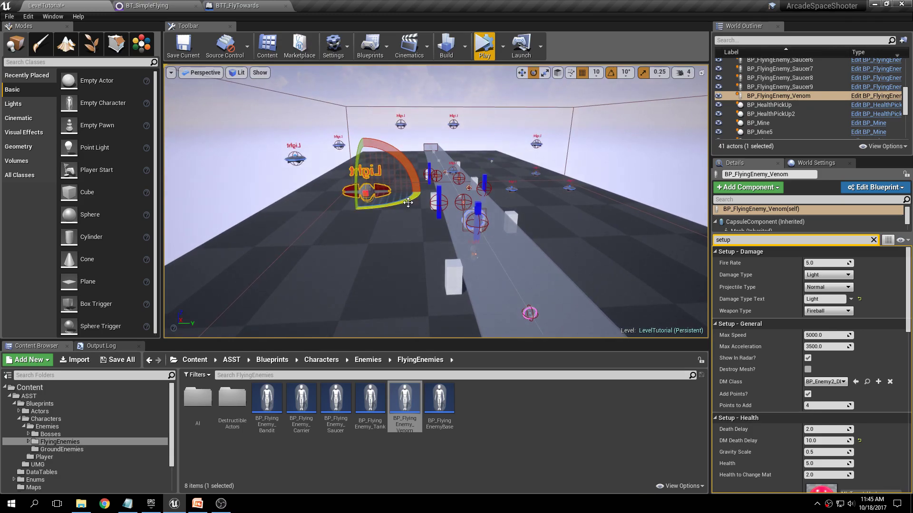
pyautogui.moveTo(409, 202); pyautogui.dragTo(405, 202)
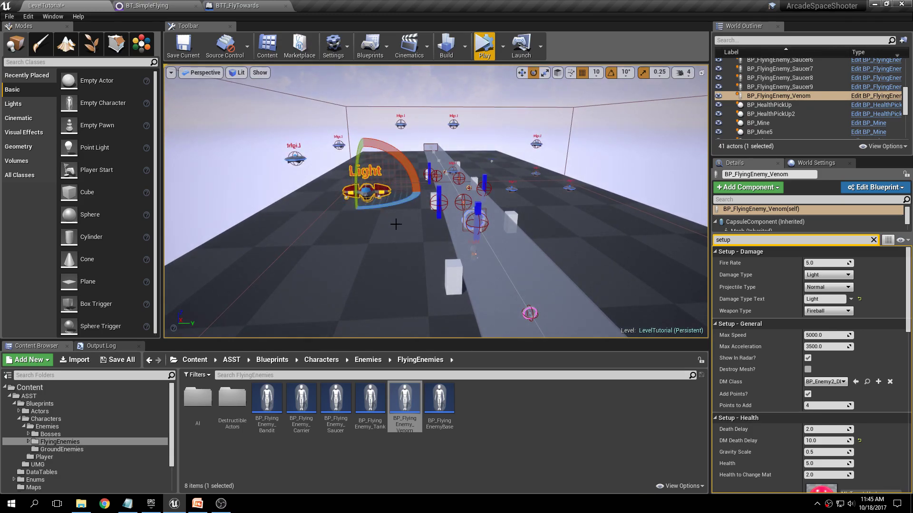
pyautogui.press('w')
pyautogui.press('f')
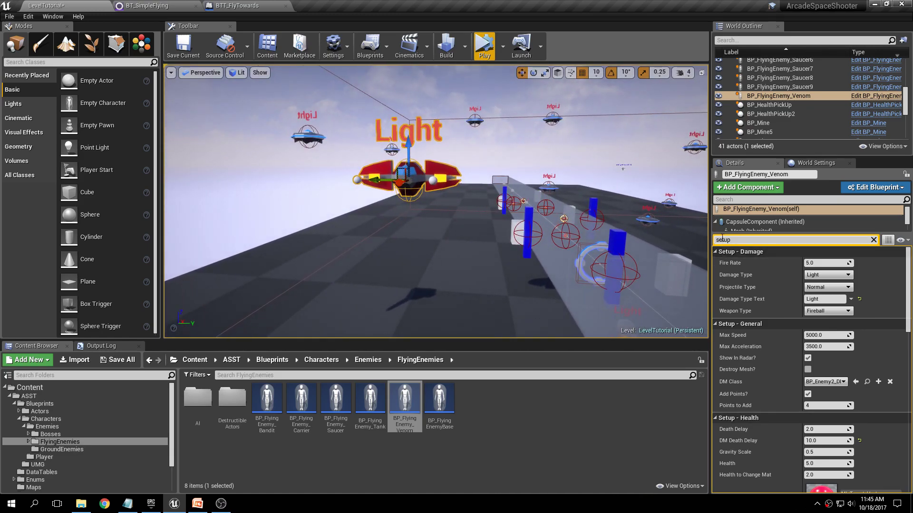
# Review the Venom enemy's Damage, General and Health setup categories, including the weapon type options, and collapse them
pyautogui.moveTo(744, 232); pyautogui.dragTo(743, 241)
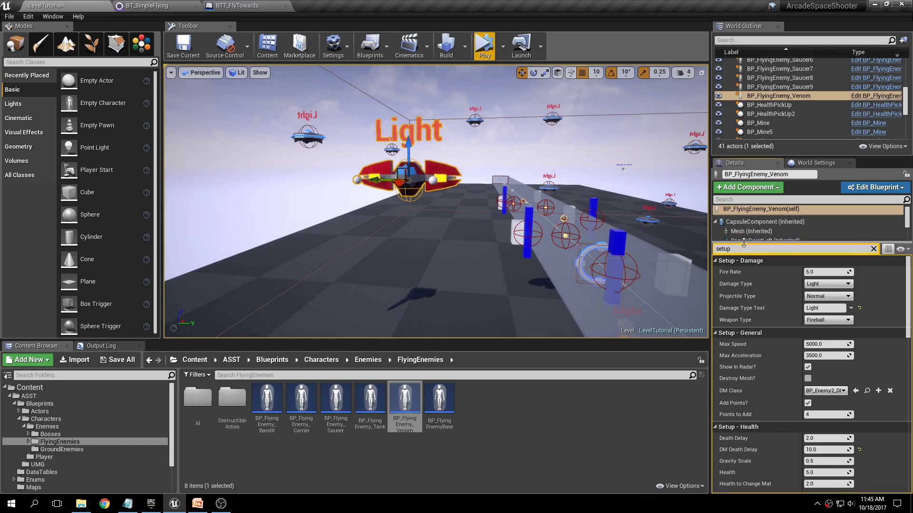
pyautogui.click(714, 261)
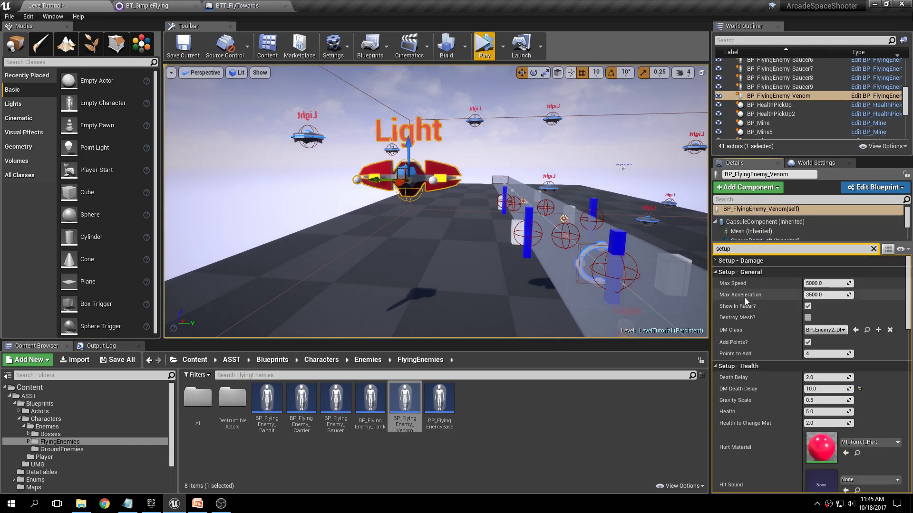
pyautogui.click(716, 272)
pyautogui.click(716, 261)
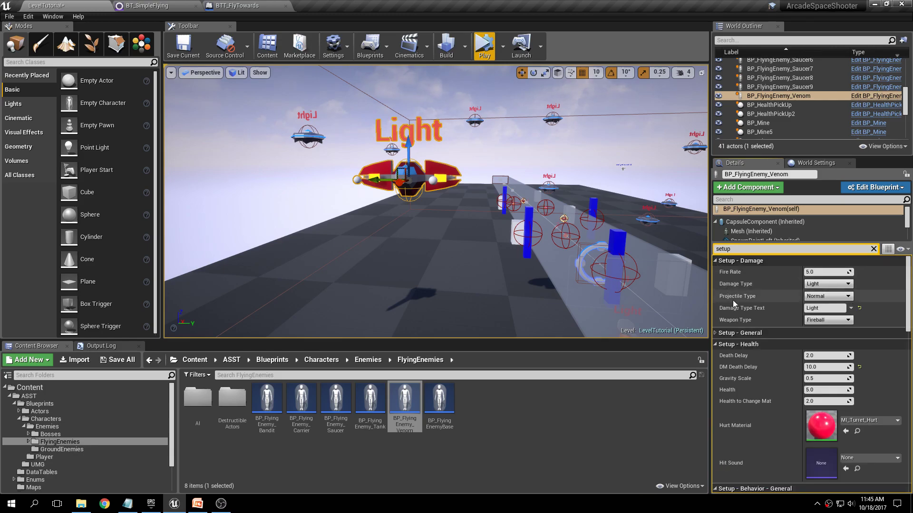
pyautogui.click(827, 320)
pyautogui.click(820, 333)
pyautogui.click(716, 261)
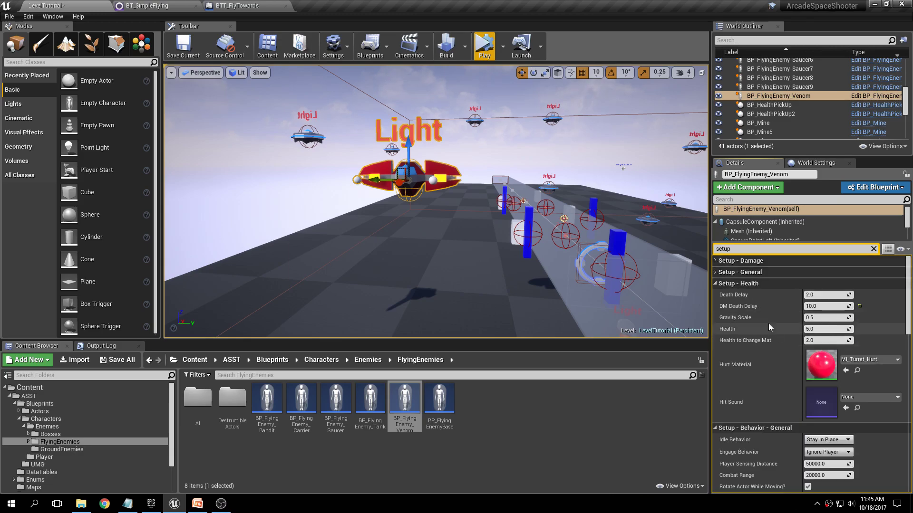
pyautogui.click(717, 284)
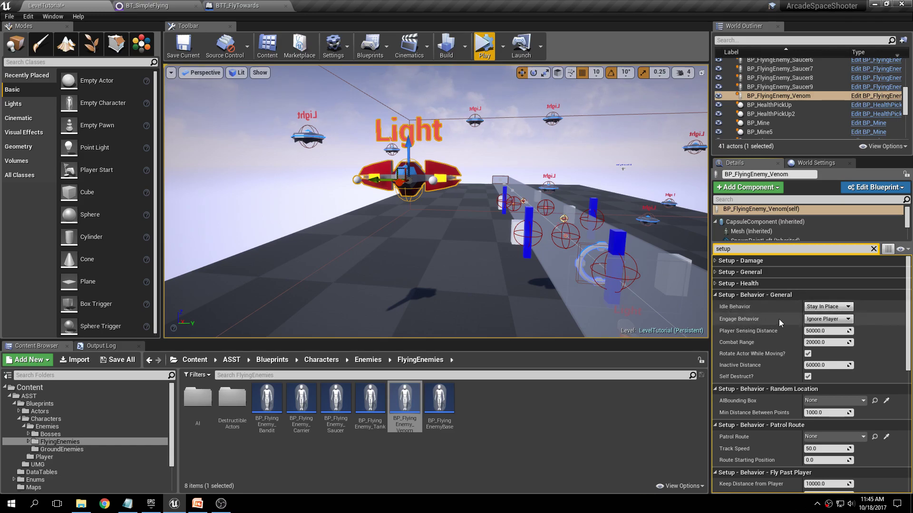
# Set the Venom enemy's Engage Behavior to Chase and save all changes
pyautogui.click(812, 320)
pyautogui.click(812, 333)
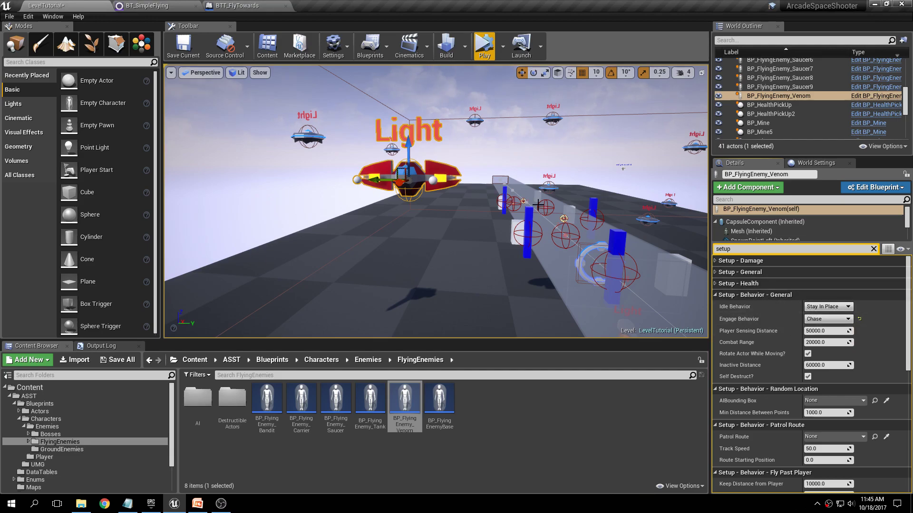
pyautogui.scroll(-5, 501, 167)
pyautogui.click(117, 360)
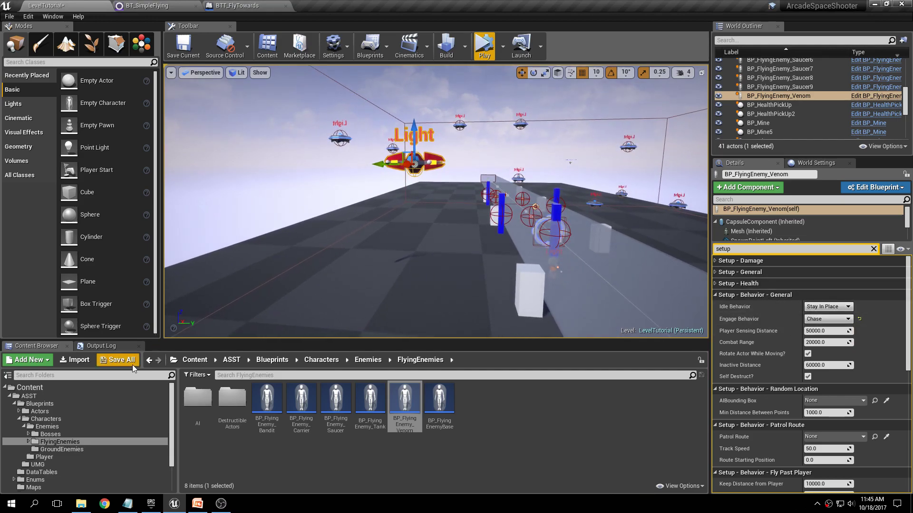
# Finish saving, set the player to spawn at the current camera location, and start playing in the selected viewport
pyautogui.click(540, 336)
pyautogui.click(502, 46)
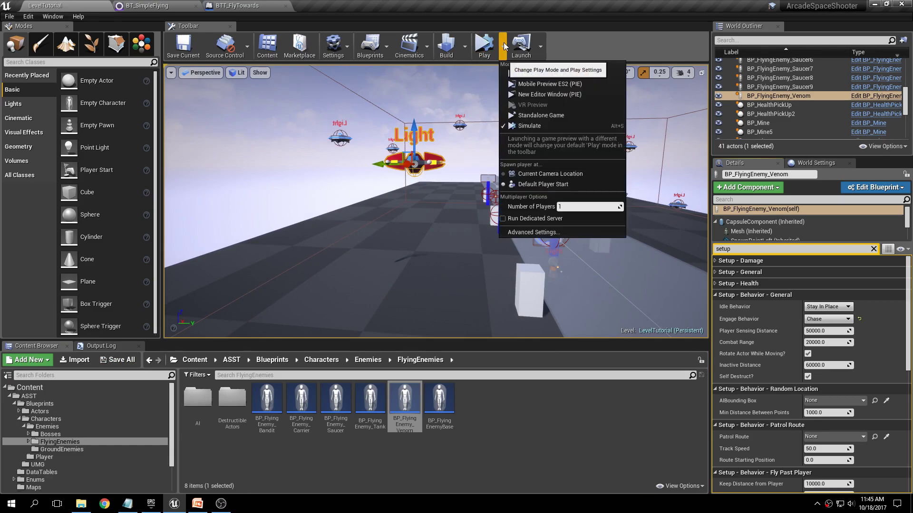
pyautogui.click(534, 175)
pyautogui.click(502, 46)
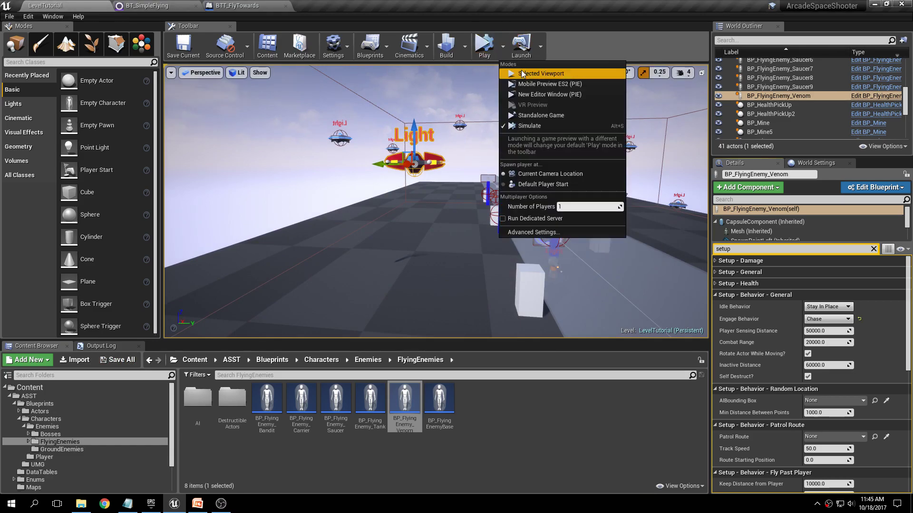
pyautogui.click(540, 73)
# Fly the player ship around the level to test the Venom enemy's Chase behavior, and stop the play session
pyautogui.press('d')
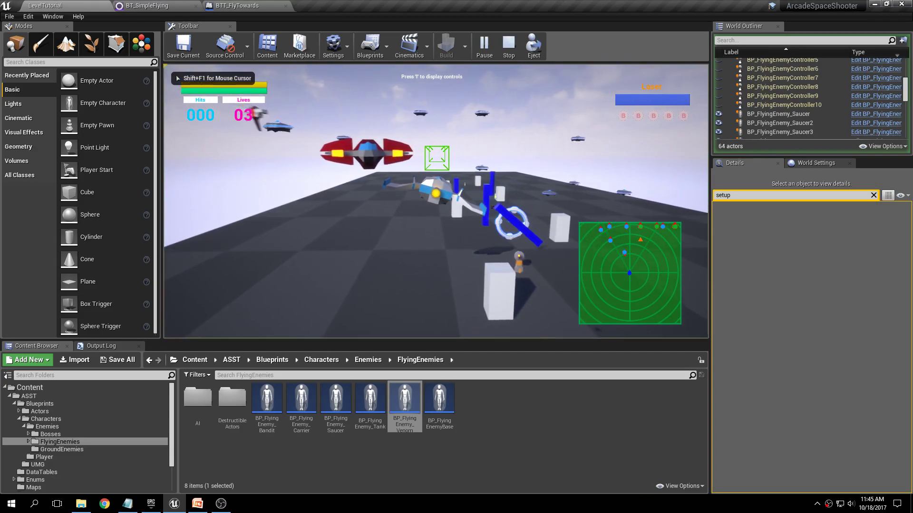
pyautogui.press('d')
pyautogui.press('shift')
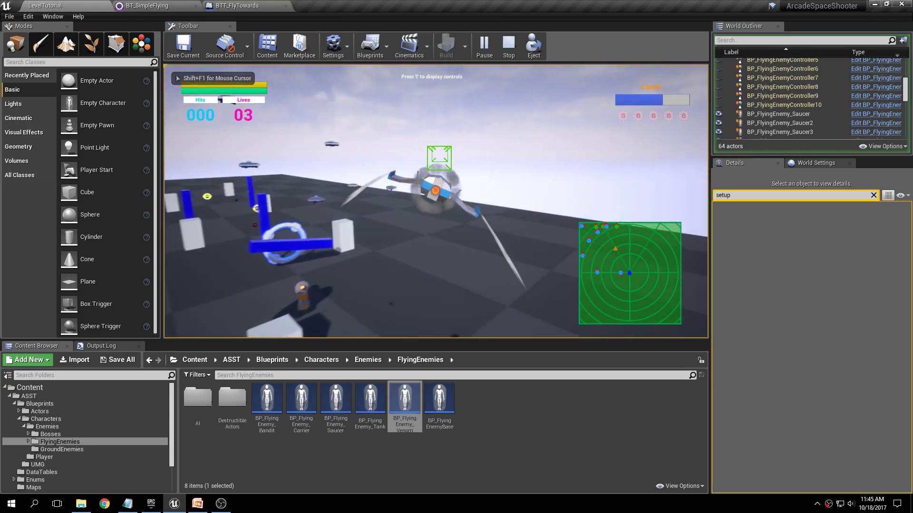
pyautogui.press('c')
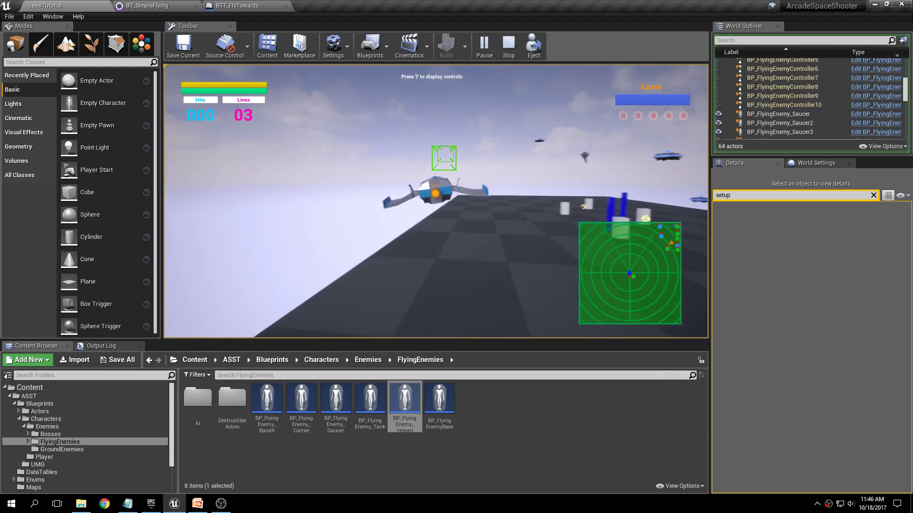
pyautogui.press('c')
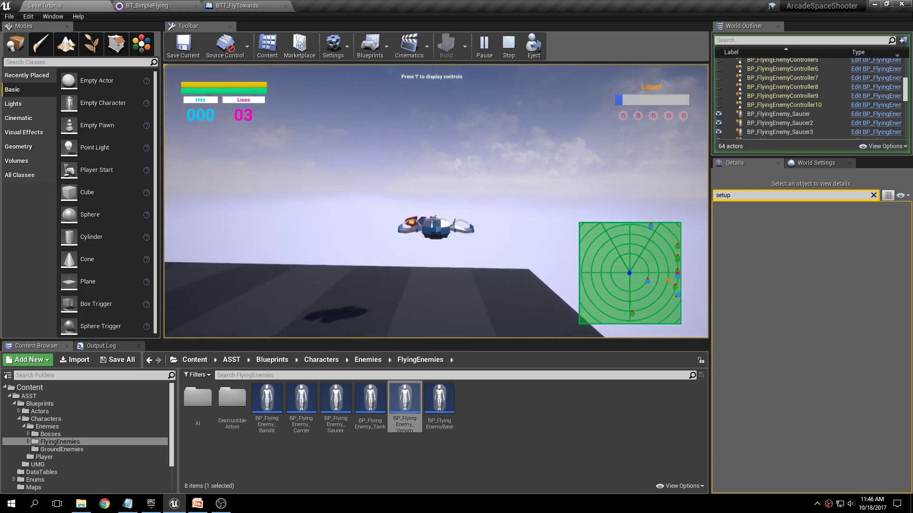
pyautogui.press('c')
pyautogui.press('c')
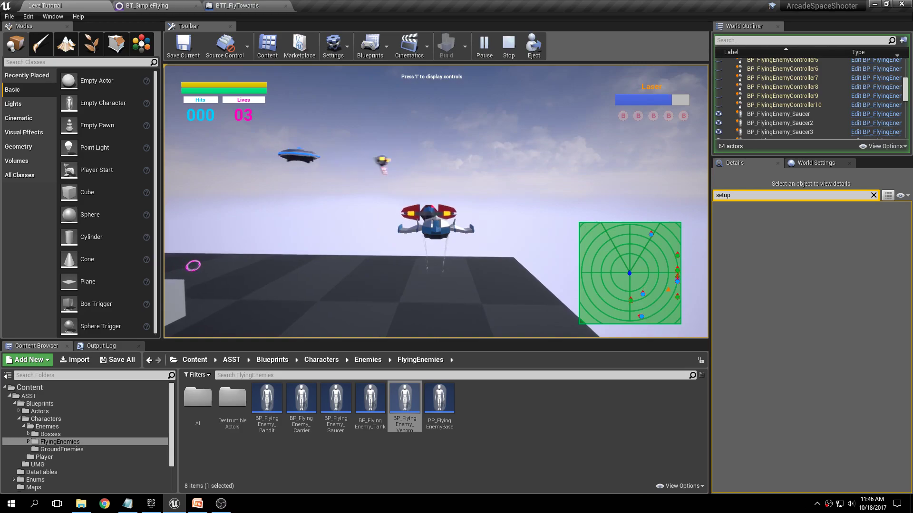
pyautogui.press('Escape')
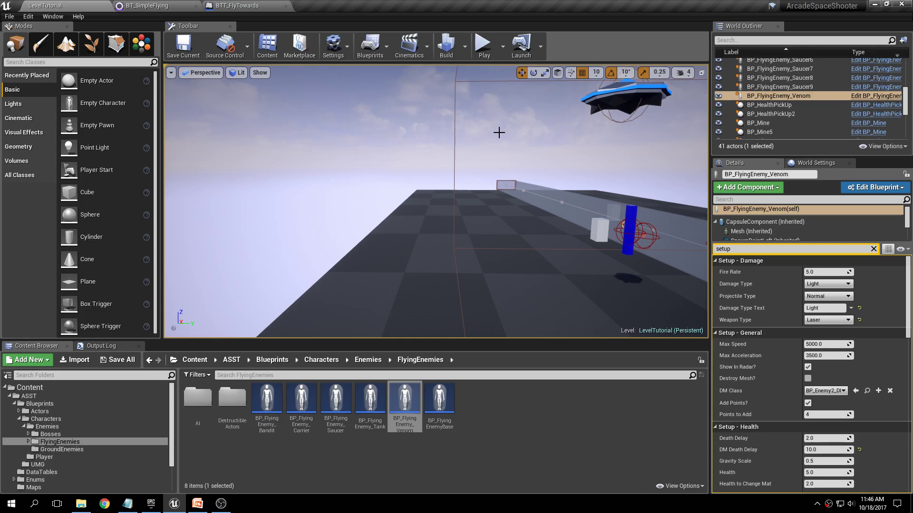
# Return the view to the Venom enemy and look through its setup categories down to Chase And Shoot
pyautogui.moveTo(449, 122); pyautogui.dragTo(630, 107, button='right')
pyautogui.press('w')
pyautogui.press('w')
pyautogui.press('s')
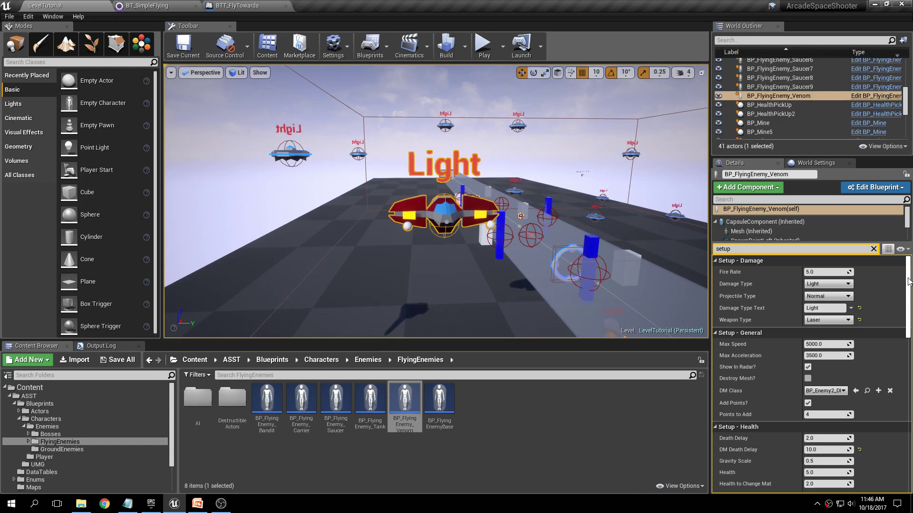
pyautogui.moveTo(909, 281); pyautogui.dragTo(909, 408)
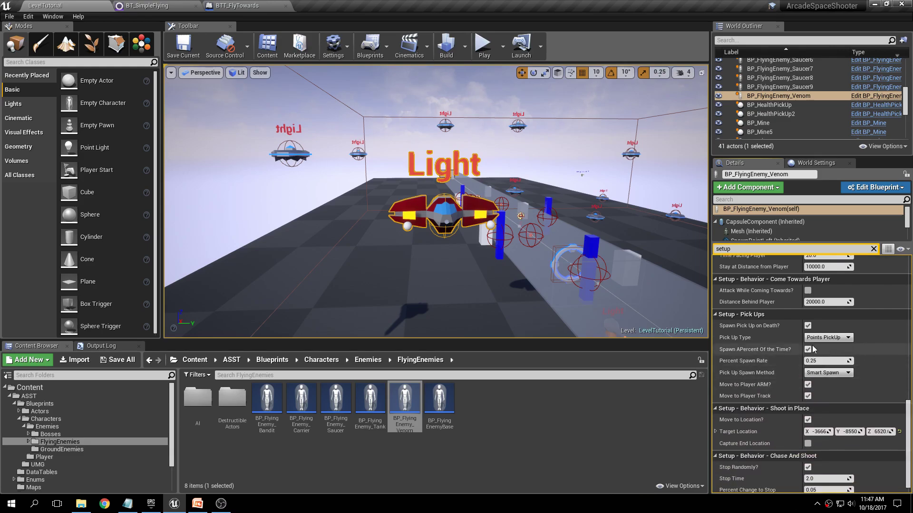
# Shift the Response Time node slightly beside the Delay node in the BTT_FlyTowards event graph
pyautogui.click(220, 4)
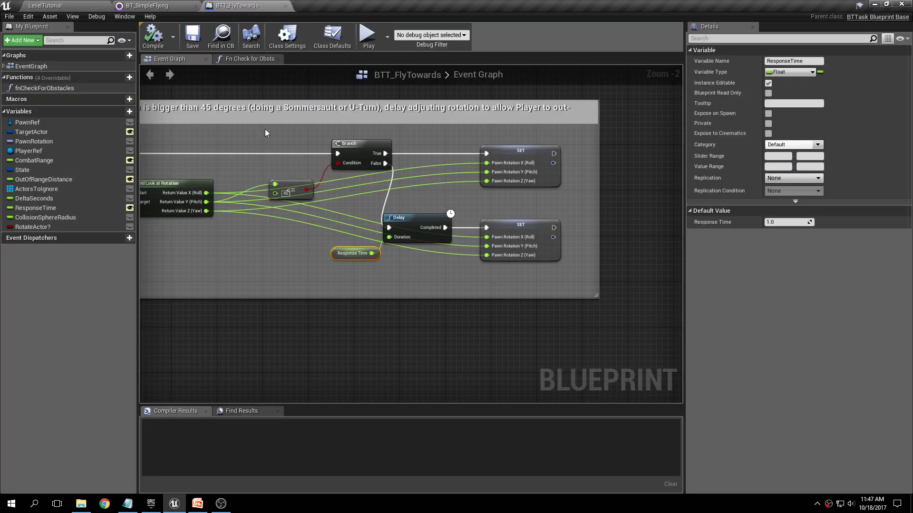
pyautogui.click(313, 257)
pyautogui.moveTo(336, 253); pyautogui.dragTo(330, 248)
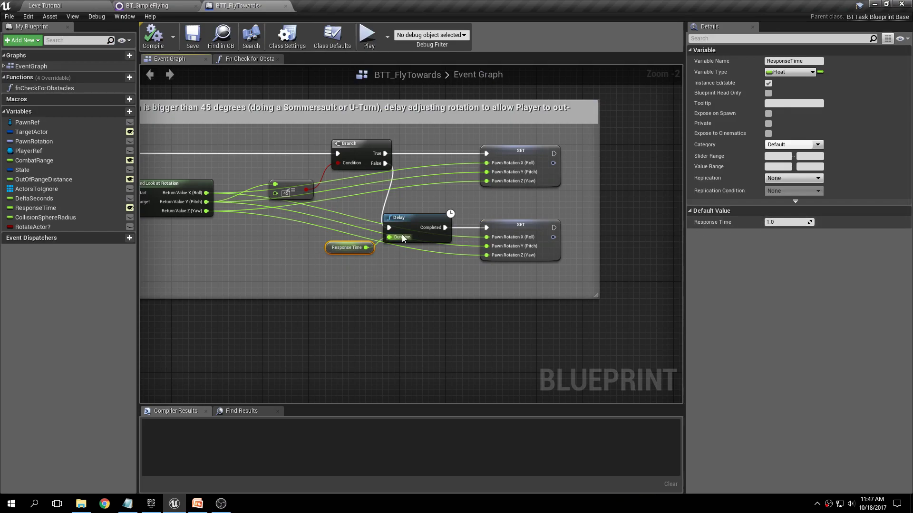
# Set the Venom enemy's Max Speed to 7000 and its Max Acceleration to 5000 in LevelTutorial
pyautogui.click(63, 6)
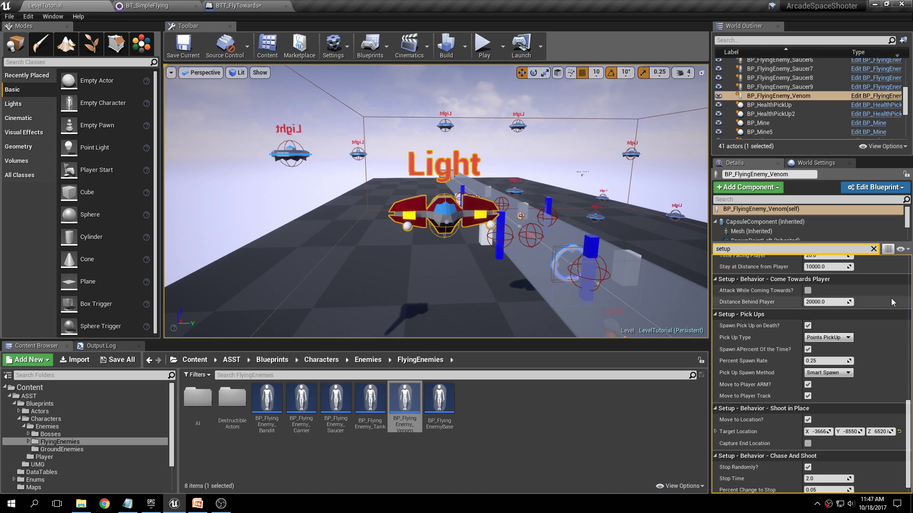
pyautogui.moveTo(909, 451); pyautogui.dragTo(910, 309)
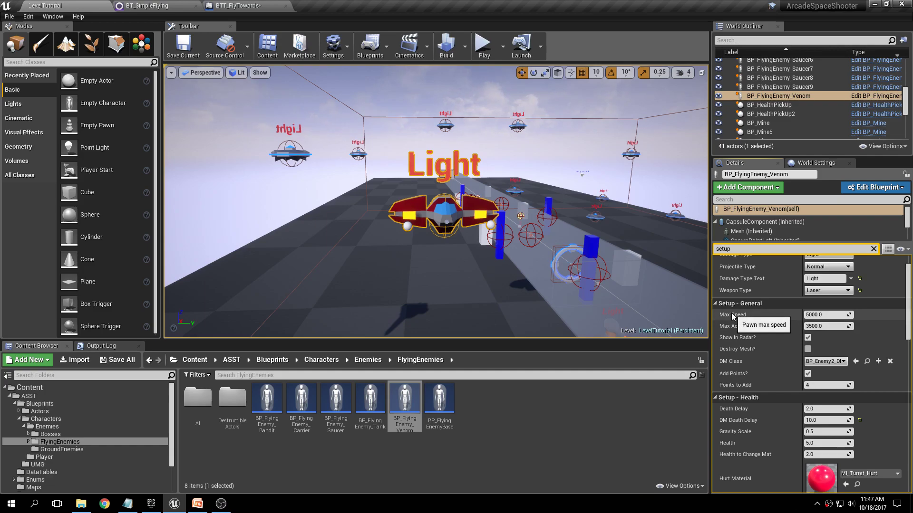
pyautogui.click(819, 325)
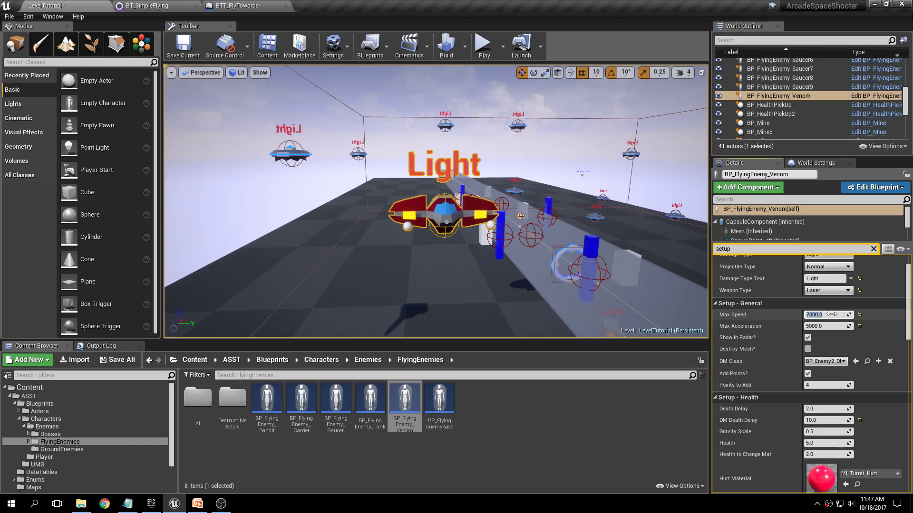
# Play the level from beside the Venom to test its chase at the raised speed, and stop the session
pyautogui.moveTo(534, 169); pyautogui.dragTo(583, 161, button='right')
pyautogui.click(483, 46)
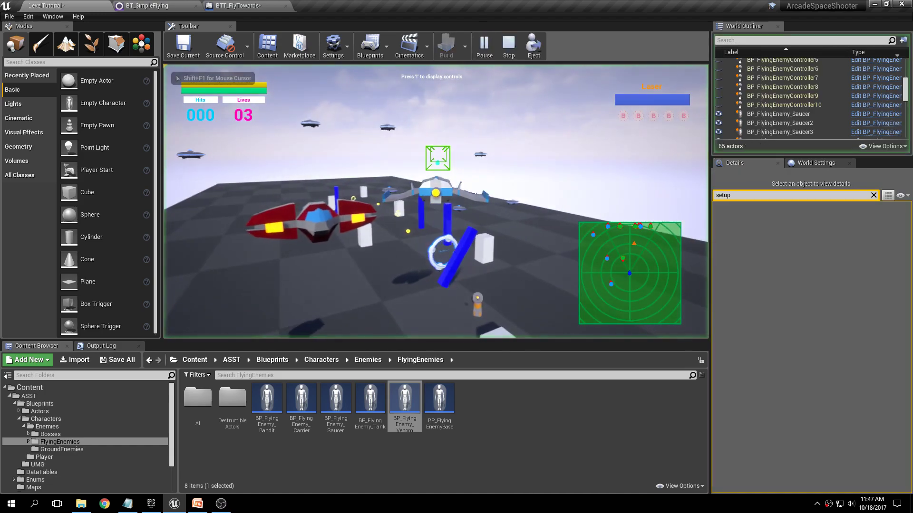
pyautogui.press('shift')
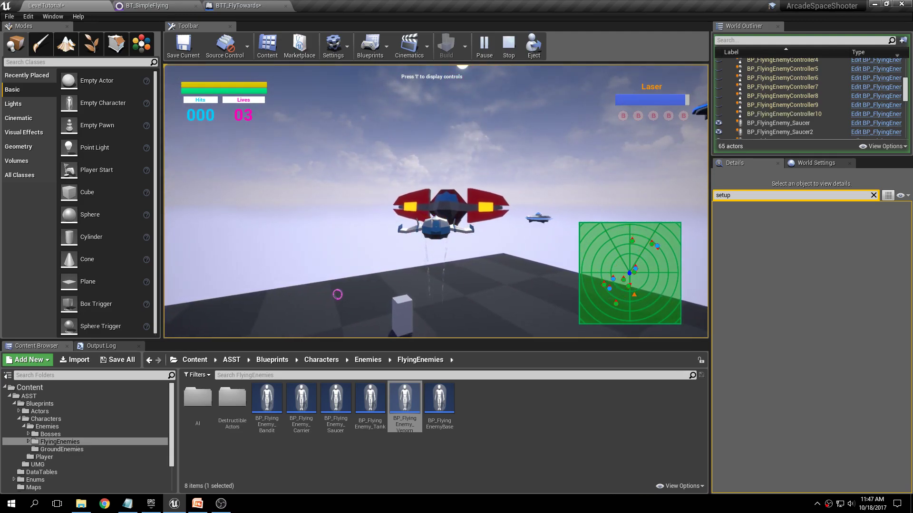
pyautogui.press('shift')
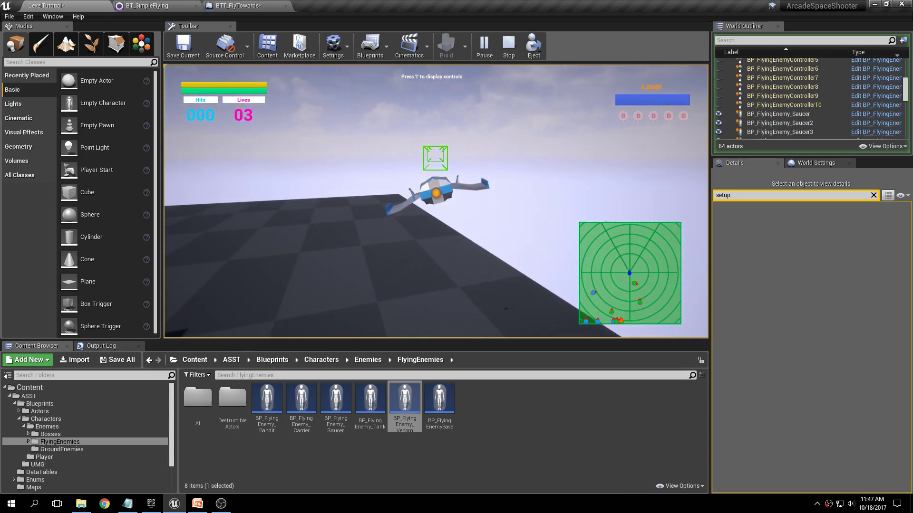
pyautogui.press('Escape')
# Reset the Venom enemy's Max Speed and Max Acceleration to their default values
pyautogui.click(826, 314)
pyautogui.click(859, 314)
pyautogui.click(860, 325)
# Set the Venom enemy's Engage Behavior to Chase and Shoot and save all changes
pyautogui.moveTo(428, 204); pyautogui.dragTo(666, 214, button='right')
pyautogui.moveTo(463, 201); pyautogui.dragTo(540, 200, button='right')
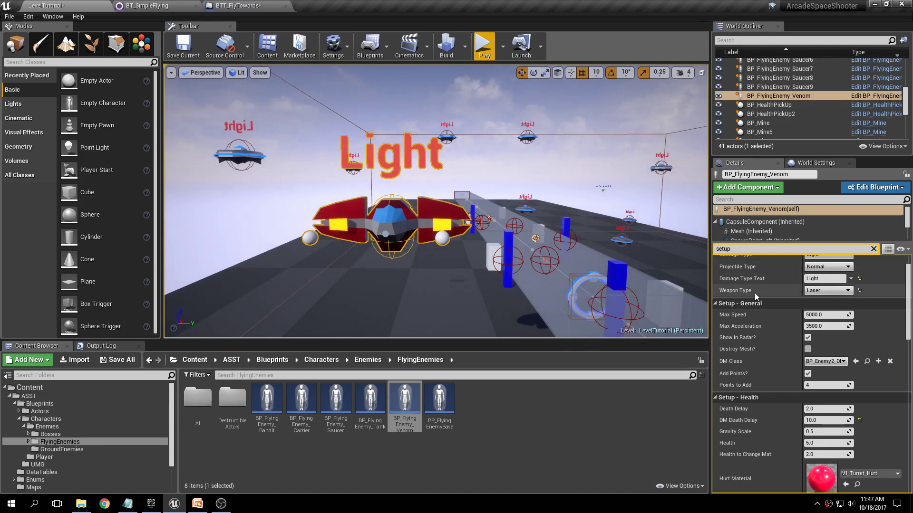
pyautogui.moveTo(908, 285); pyautogui.dragTo(911, 346)
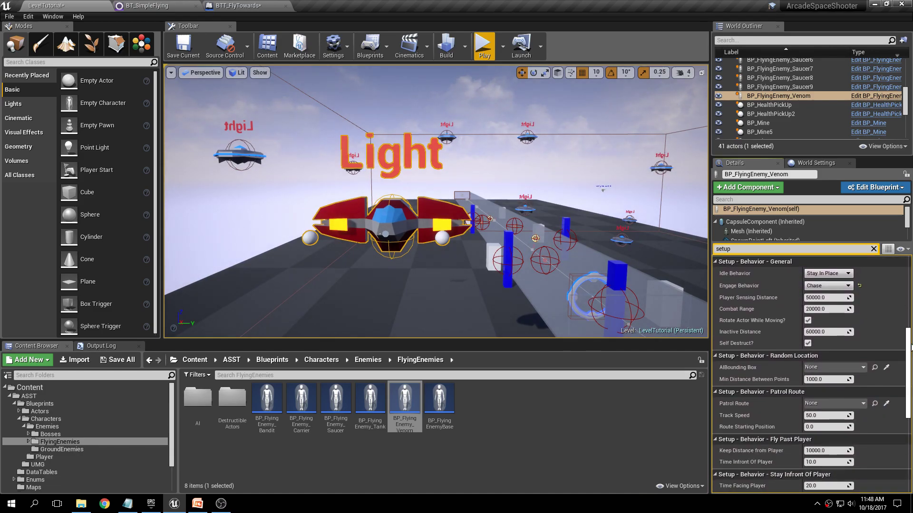
pyautogui.click(828, 286)
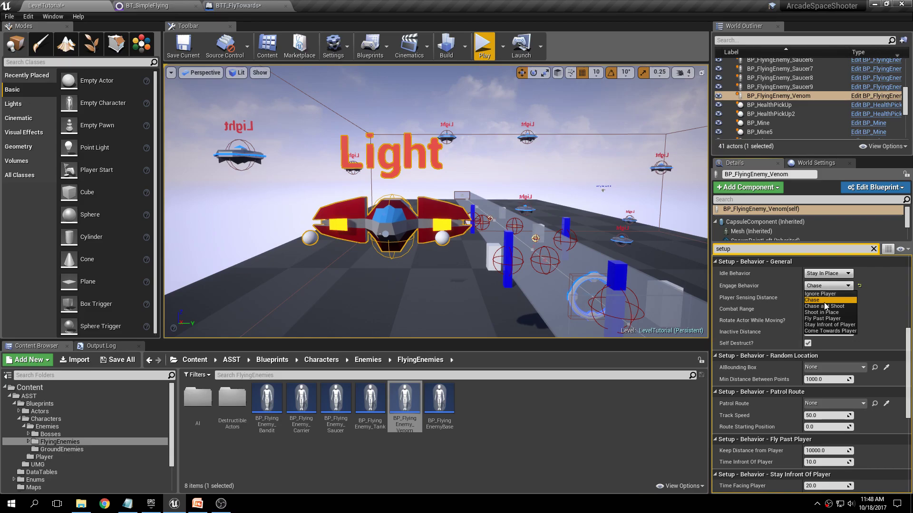
pyautogui.click(825, 296)
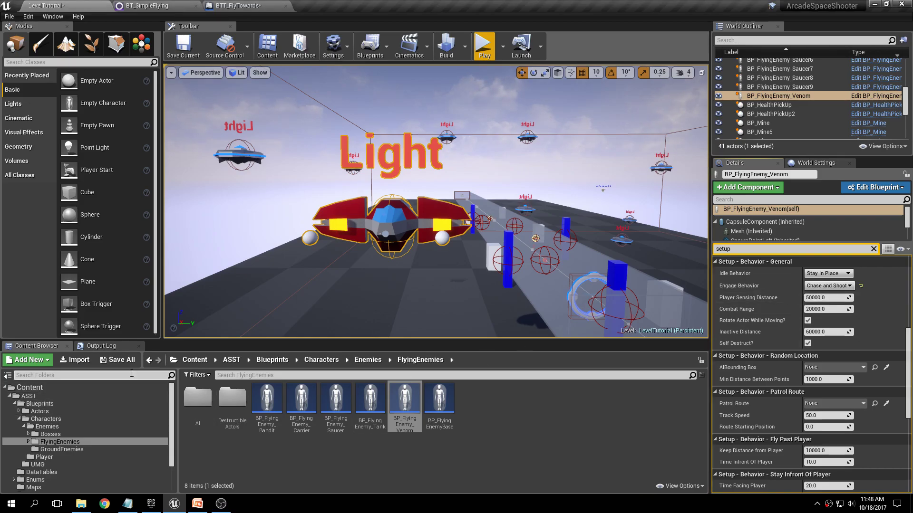
pyautogui.click(117, 360)
pyautogui.click(532, 342)
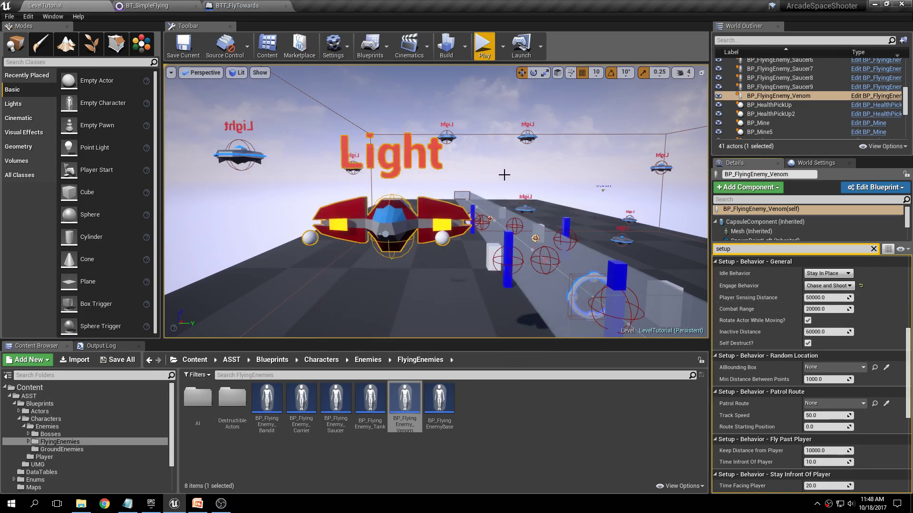
# Set the Venom enemy's Fire Rate to 2.0 and save all changes
pyautogui.moveTo(505, 174); pyautogui.dragTo(505, 174, button='right')
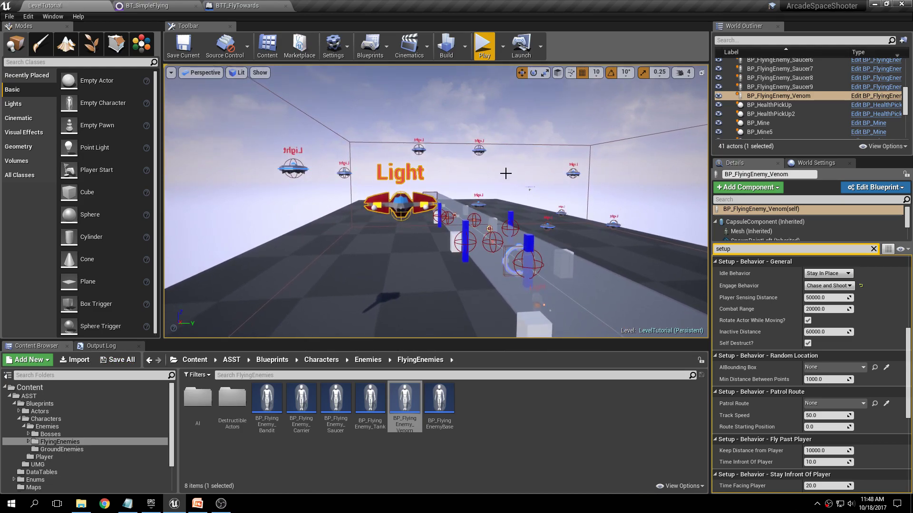
pyautogui.moveTo(909, 340); pyautogui.dragTo(907, 270)
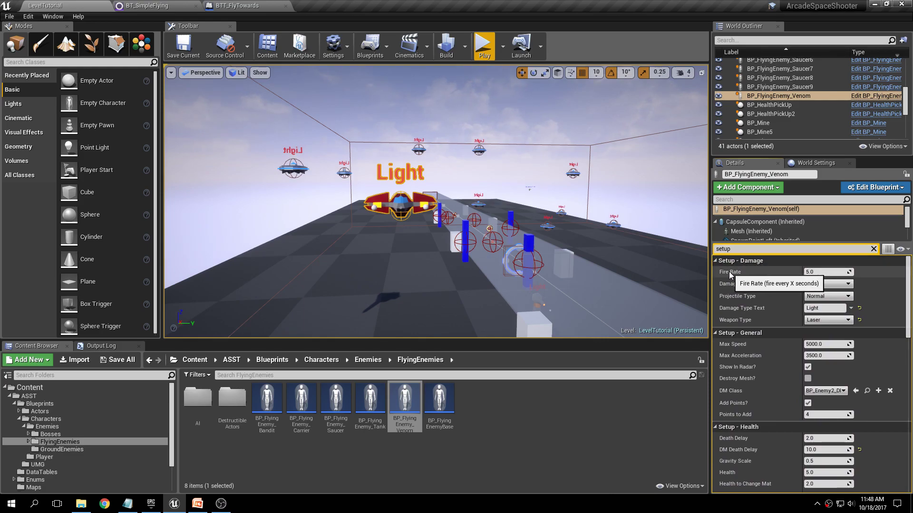
pyautogui.click(805, 272)
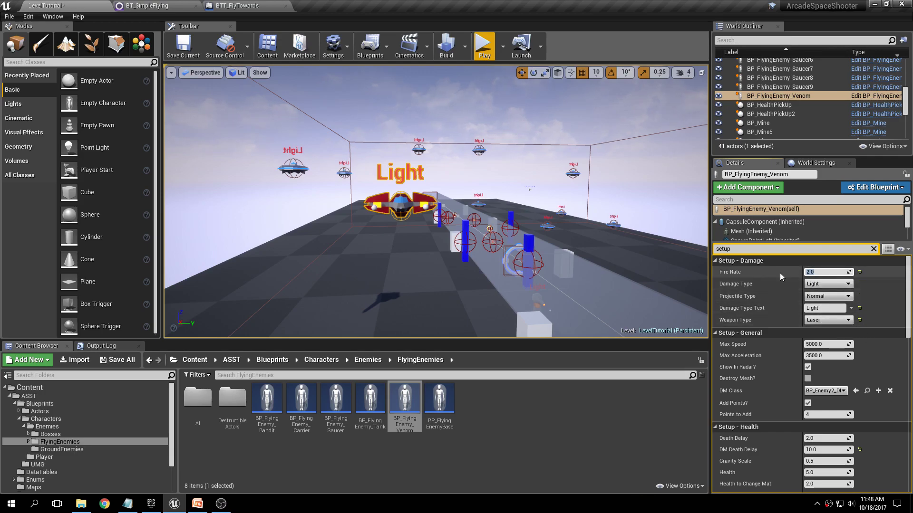
pyautogui.hotkey('ctrl', 'shift', 's')
pyautogui.click(548, 340)
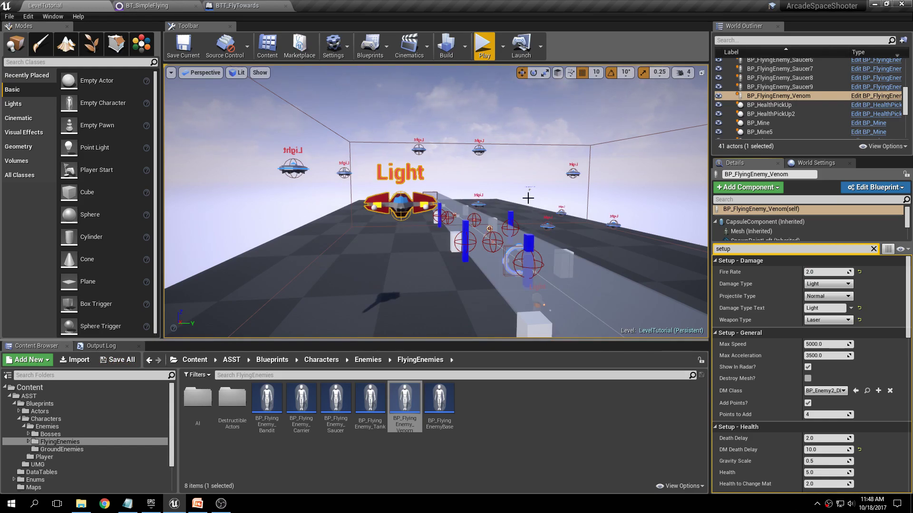
# Playtest the Venom's Chase and Shoot behavior, stop the session, and examine its Chase And Shoot settings
pyautogui.hotkey('alt', 'p')
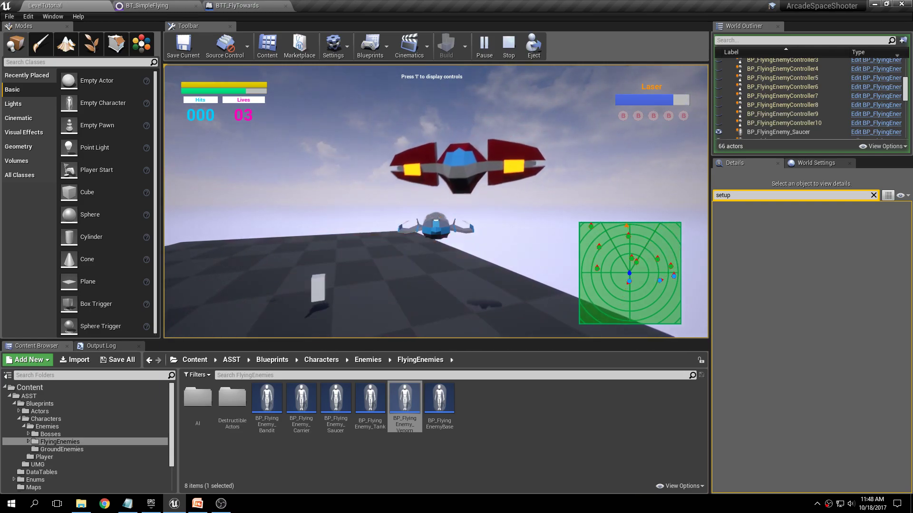
pyautogui.press('Escape')
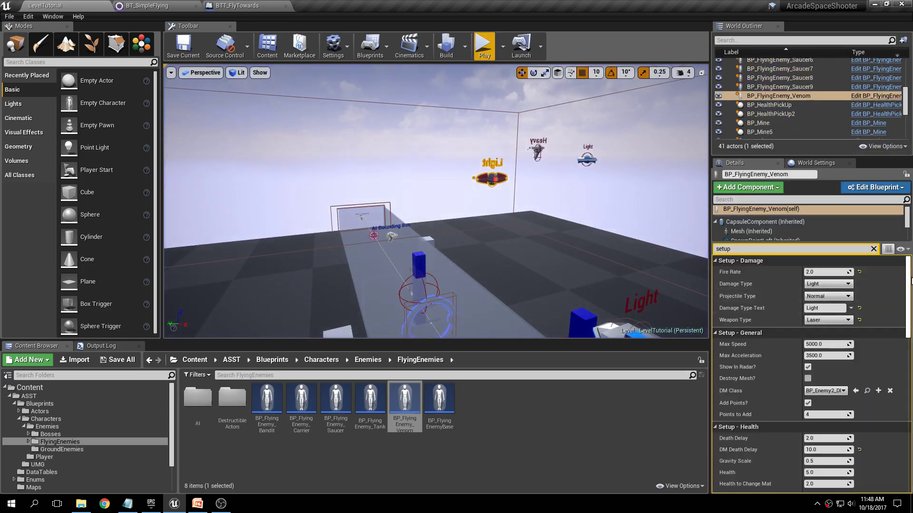
pyautogui.moveTo(909, 281); pyautogui.dragTo(899, 429)
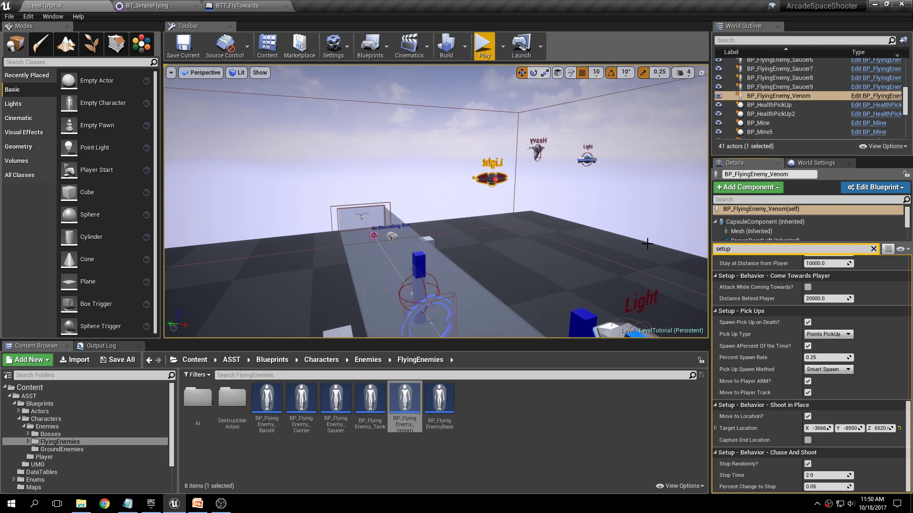
# Collapse the Damage, General and Health setup categories and set the Venom's Engage Behavior to Shoot in Place
pyautogui.scroll(10, 808, 371)
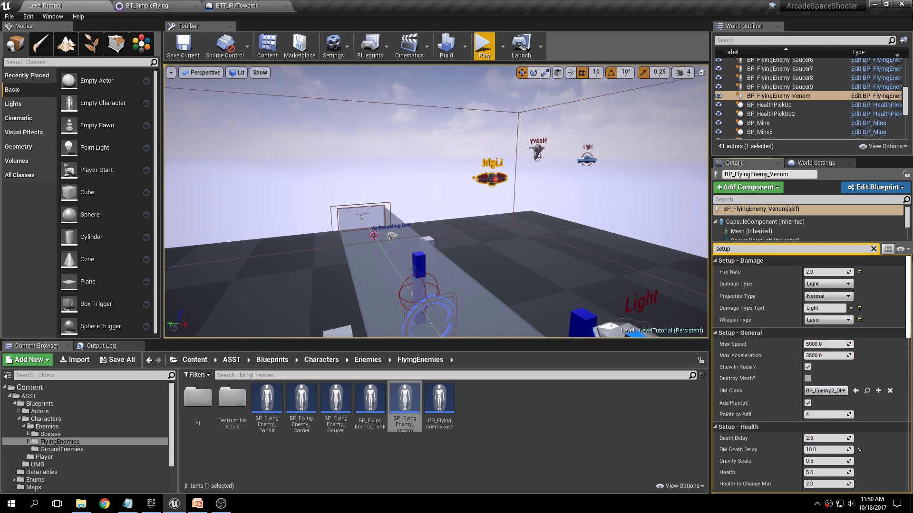
pyautogui.click(715, 260)
pyautogui.click(715, 272)
pyautogui.click(715, 283)
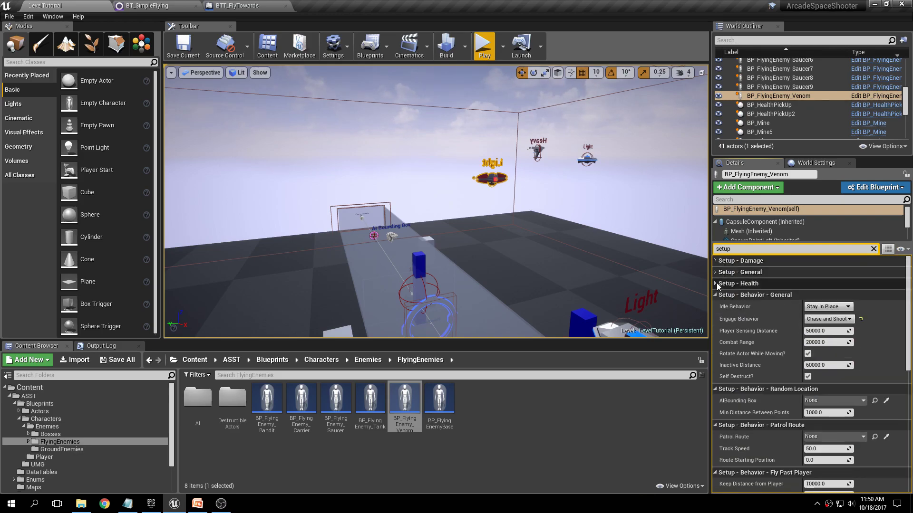
pyautogui.click(848, 320)
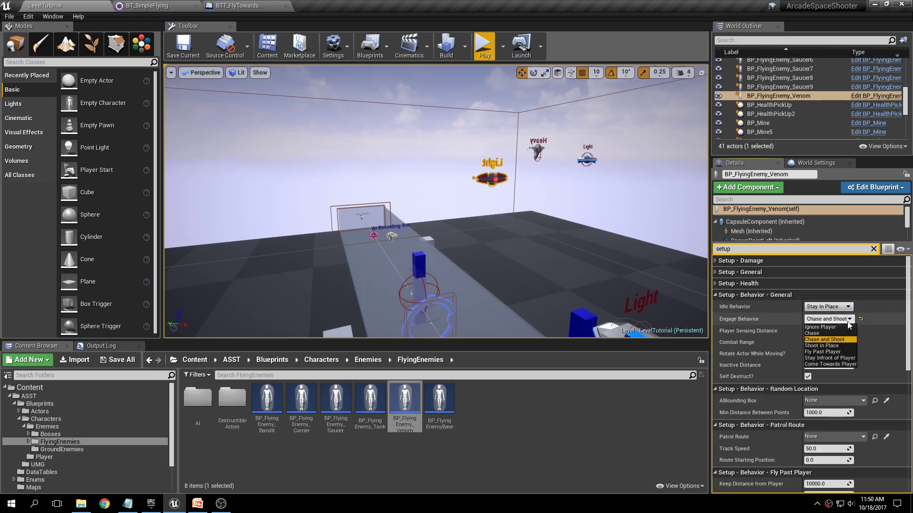
pyautogui.click(839, 346)
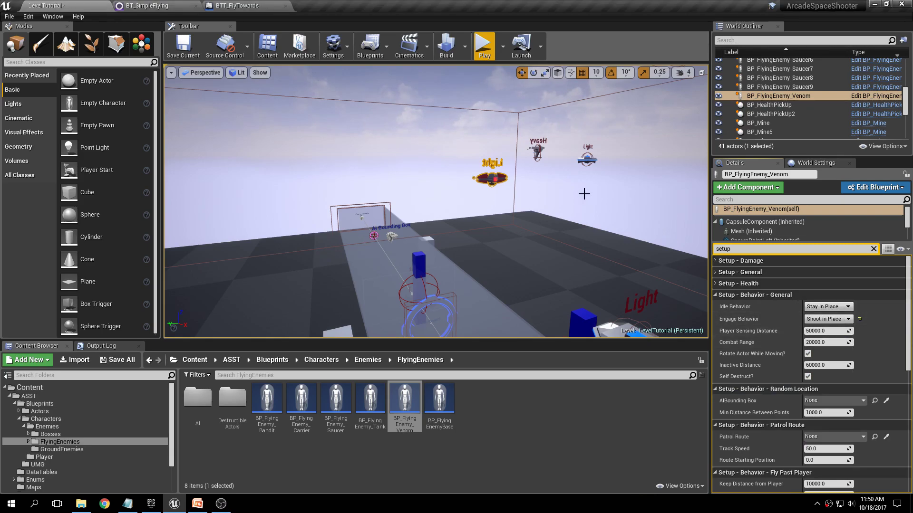
# Playtest the Venom's Shoot in Place behavior in the level and end the session
pyautogui.press('a')
pyautogui.moveTo(435, 201); pyautogui.dragTo(599, 202, button='right')
pyautogui.moveTo(508, 200); pyautogui.dragTo(497, 216, button='right')
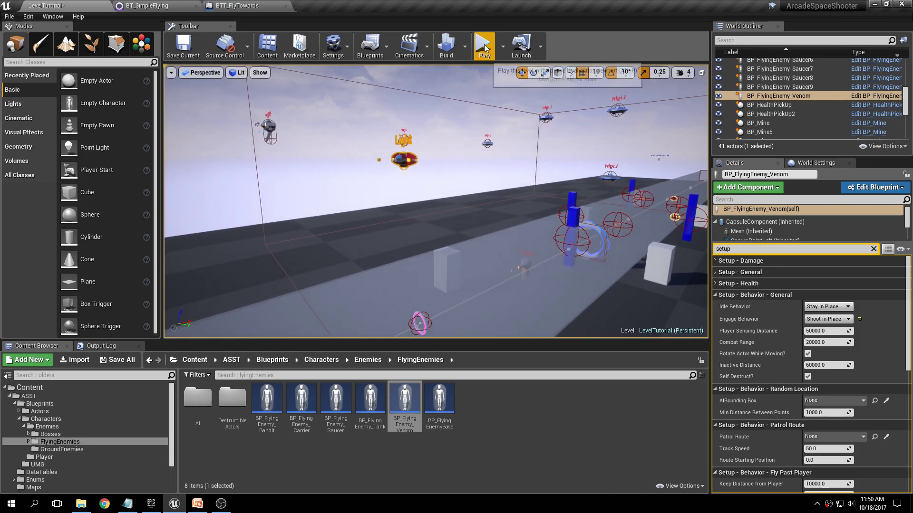
pyautogui.click(484, 45)
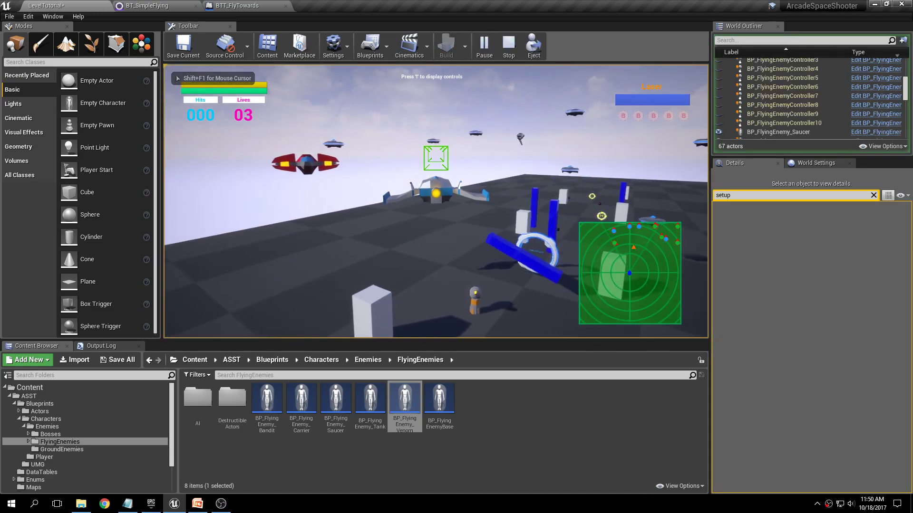
pyautogui.press('shift')
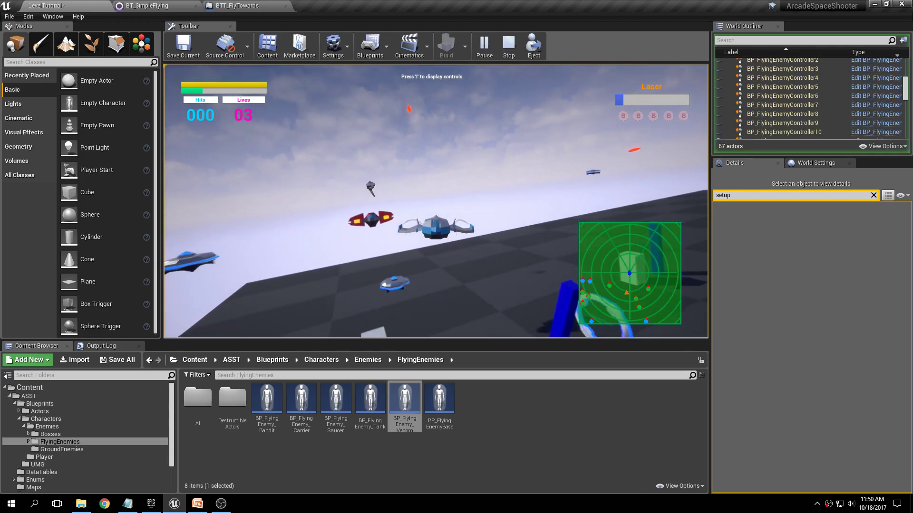
pyautogui.press('Escape')
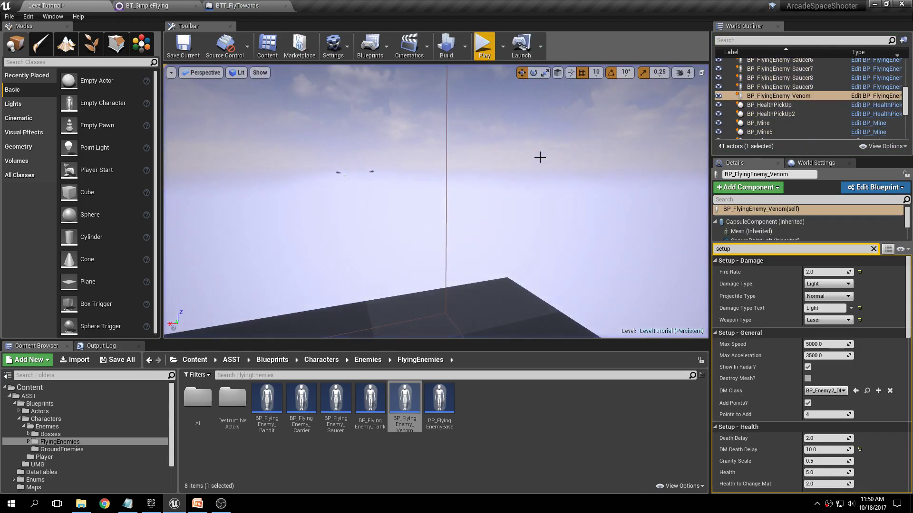
# Collapse the Damage, General, Health and Behavior - General setup categories to examine the Shoot in Place settings, and save all changes
pyautogui.click(715, 261)
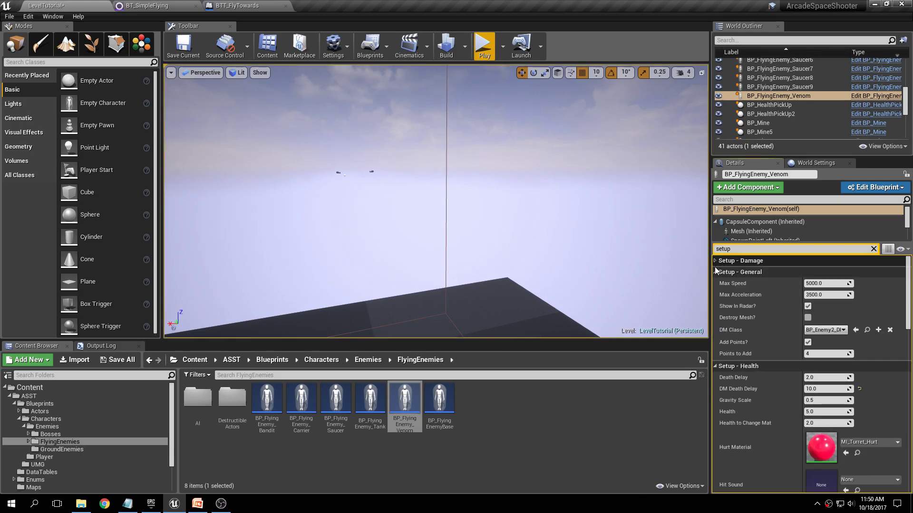
pyautogui.click(715, 272)
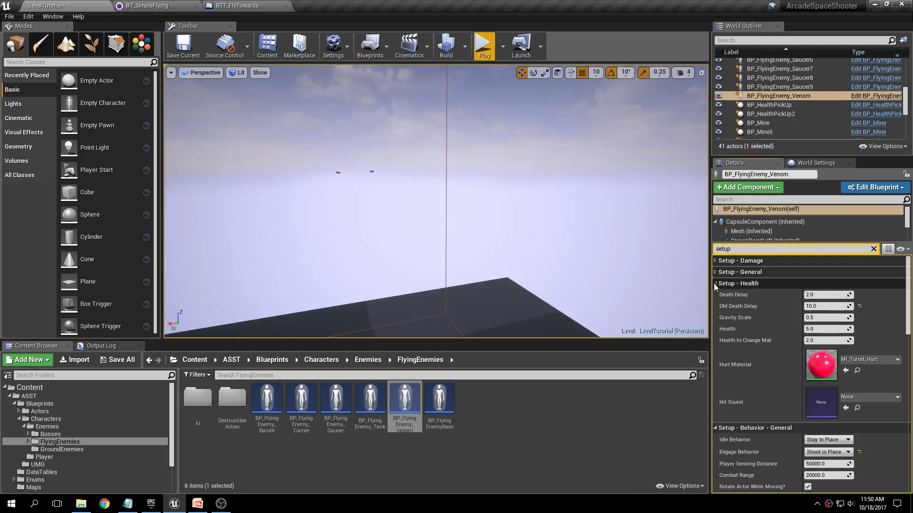
pyautogui.click(715, 283)
pyautogui.click(716, 294)
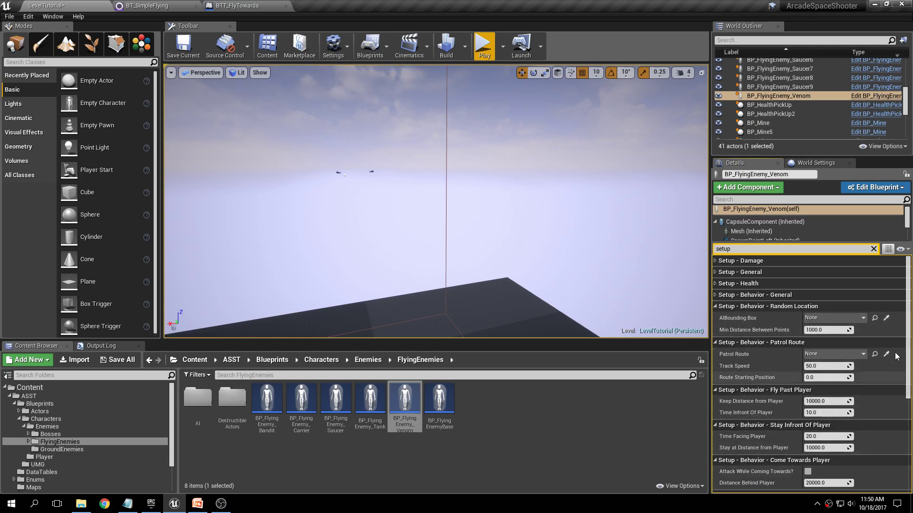
pyautogui.scroll(-5, 895, 364)
pyautogui.scroll(-2, 903, 420)
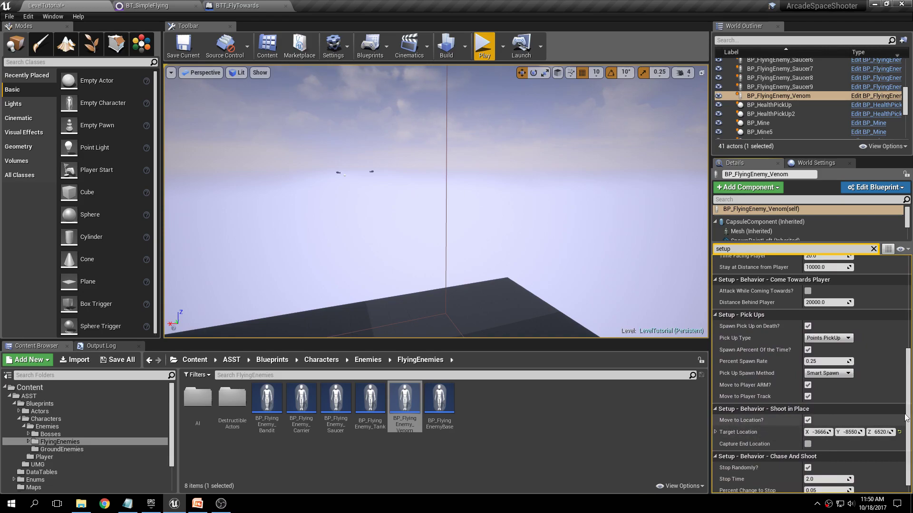
pyautogui.moveTo(908, 416); pyautogui.dragTo(908, 417)
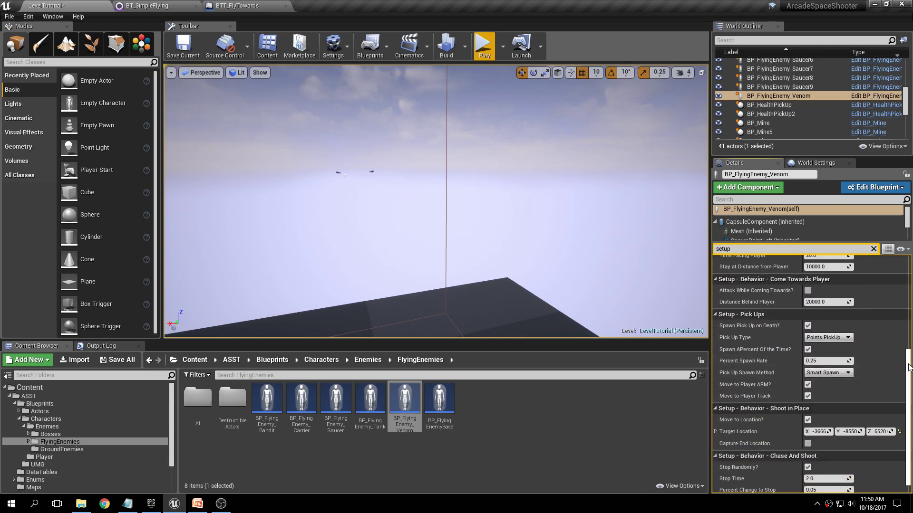
pyautogui.moveTo(908, 363); pyautogui.dragTo(908, 372)
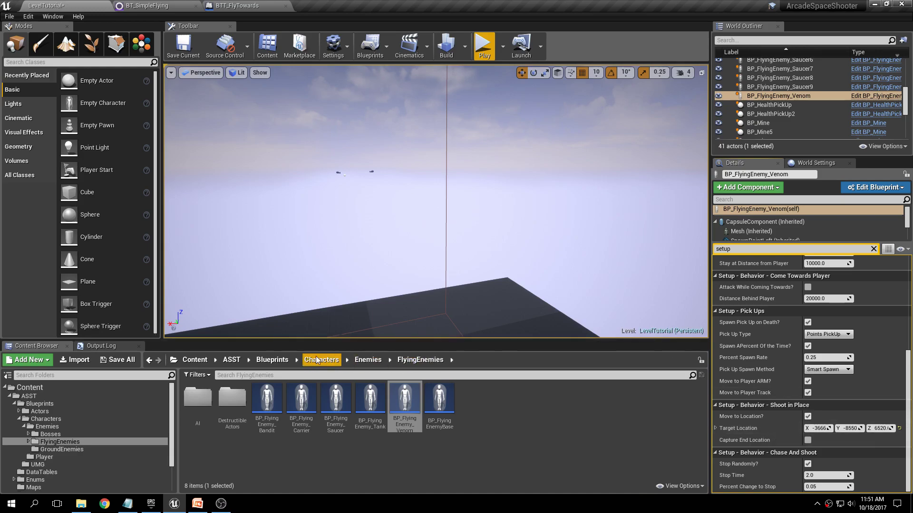
pyautogui.click(132, 360)
pyautogui.click(538, 338)
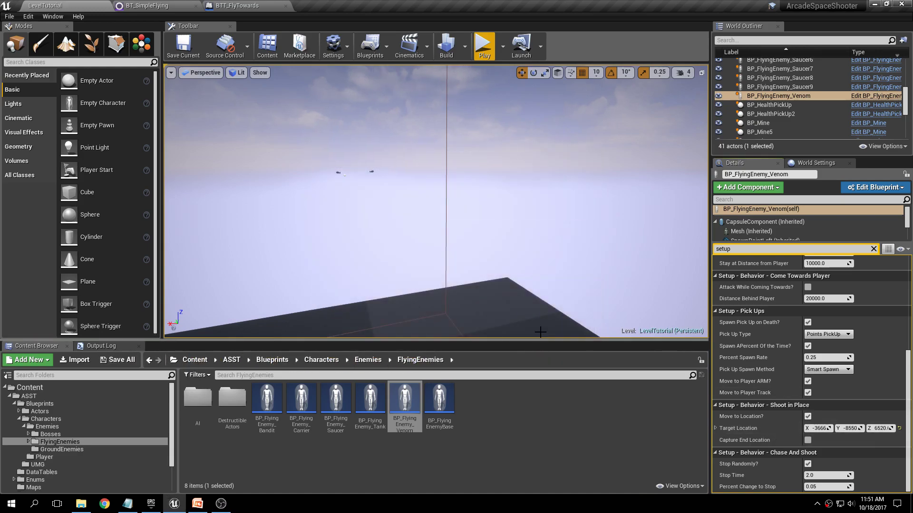
# Move the Venom's Shoot in Place target location to Y -7420, Z 3530 and enable Capture End Location
pyautogui.moveTo(418, 207); pyautogui.dragTo(264, 210, button='right')
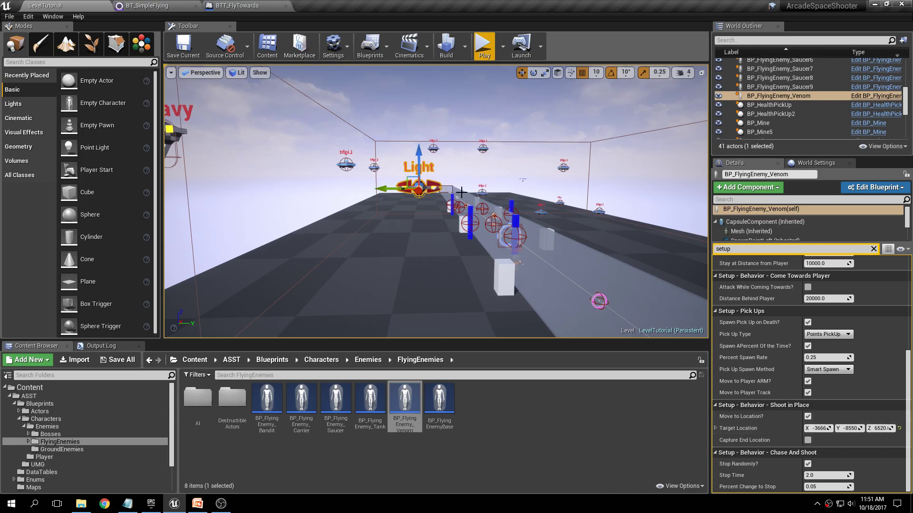
pyautogui.moveTo(438, 158)
pyautogui.mouseDown(button='right')
pyautogui.moveTo(432, 186)
pyautogui.moveTo(439, 158)
pyautogui.mouseUp(button='right')
pyautogui.moveTo(429, 148); pyautogui.dragTo(440, 225)
pyautogui.moveTo(460, 231)
pyautogui.mouseDown(button='right')
pyautogui.moveTo(537, 231)
pyautogui.moveTo(449, 231)
pyautogui.moveTo(459, 232)
pyautogui.mouseUp(button='right')
pyautogui.moveTo(464, 224)
pyautogui.mouseDown()
pyautogui.moveTo(463, 120)
pyautogui.moveTo(461, 232)
pyautogui.mouseUp()
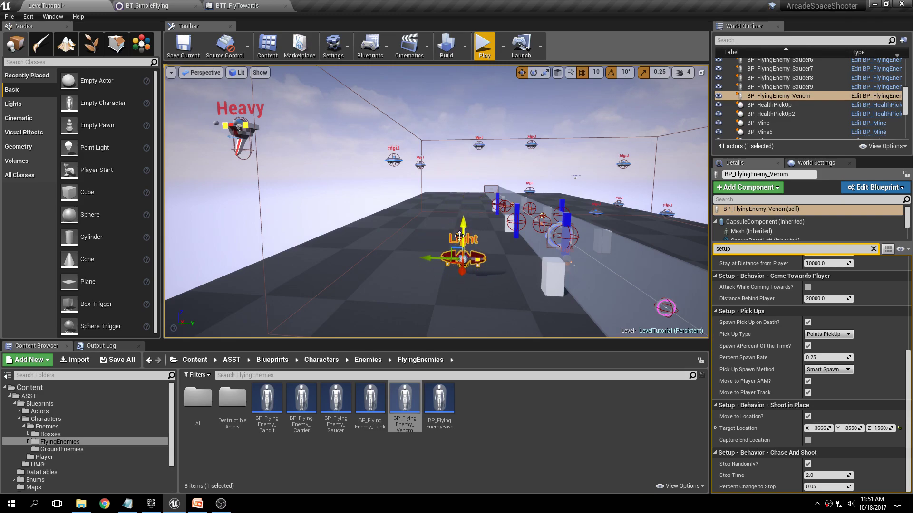
pyautogui.moveTo(431, 259); pyautogui.dragTo(481, 197)
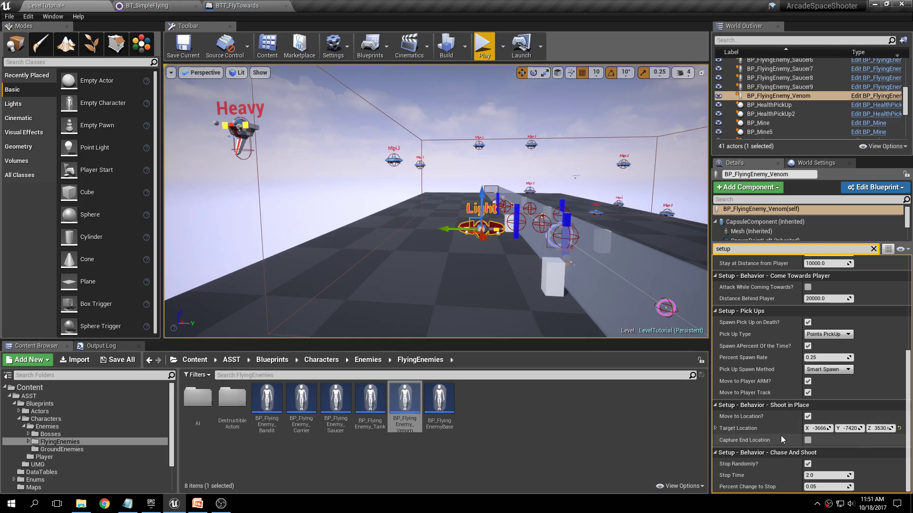
pyautogui.click(808, 441)
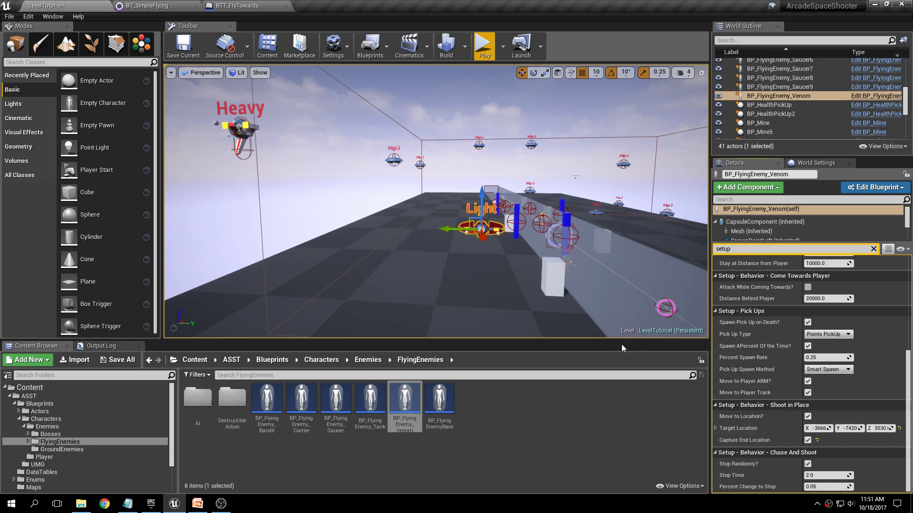
# Move the Venom sideways to below the Heavy enemy, then playtest its Shoot in Place behavior and end the session
pyautogui.moveTo(449, 230); pyautogui.dragTo(264, 221)
pyautogui.moveTo(394, 167); pyautogui.dragTo(421, 178, button='right')
pyautogui.press('s')
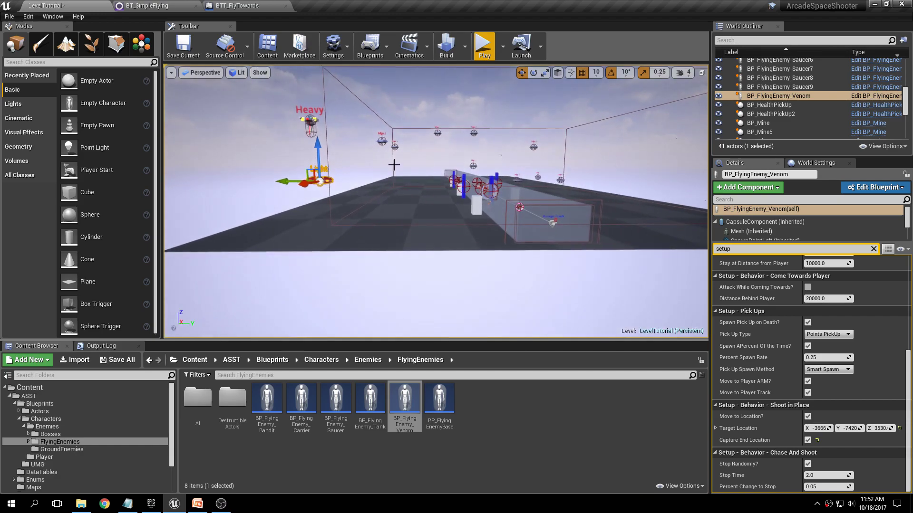
pyautogui.click(483, 47)
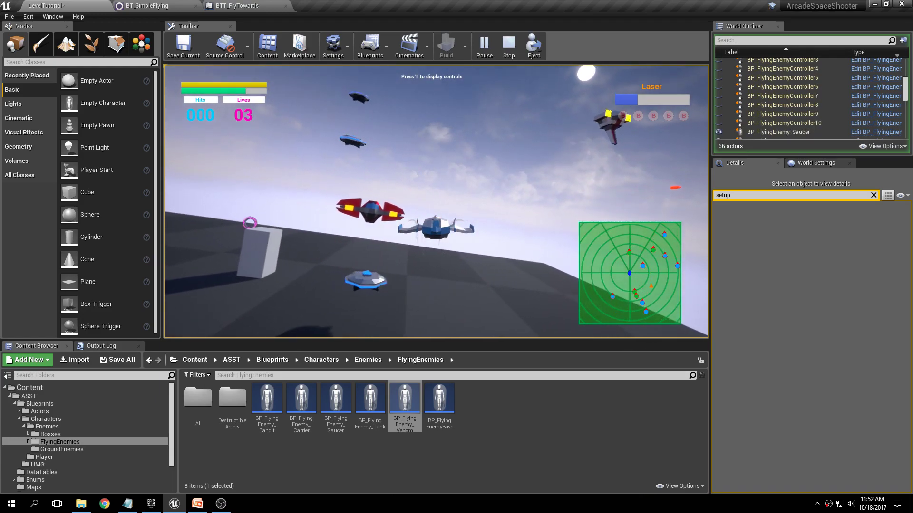
pyautogui.press('Escape')
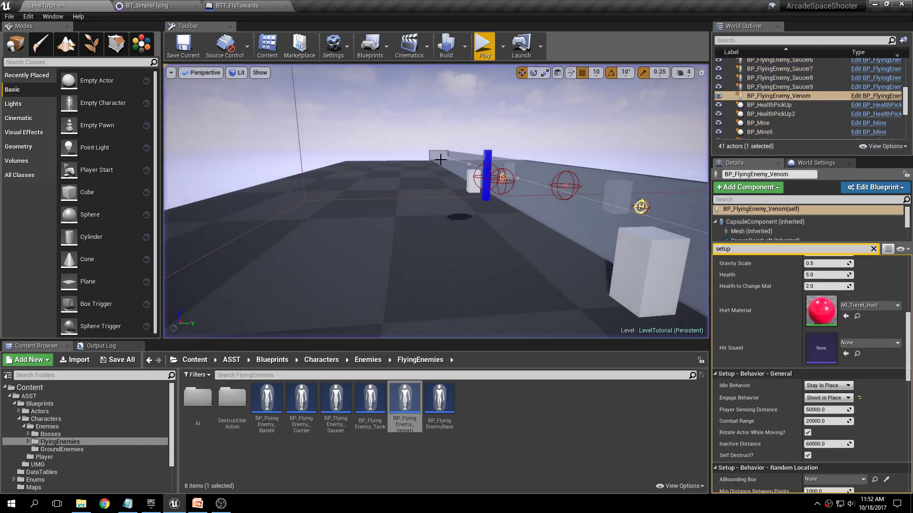
# Move the Venom higher and closer to the track, and examine its available Engage Behavior options
pyautogui.moveTo(438, 247); pyautogui.dragTo(328, 271, button='right')
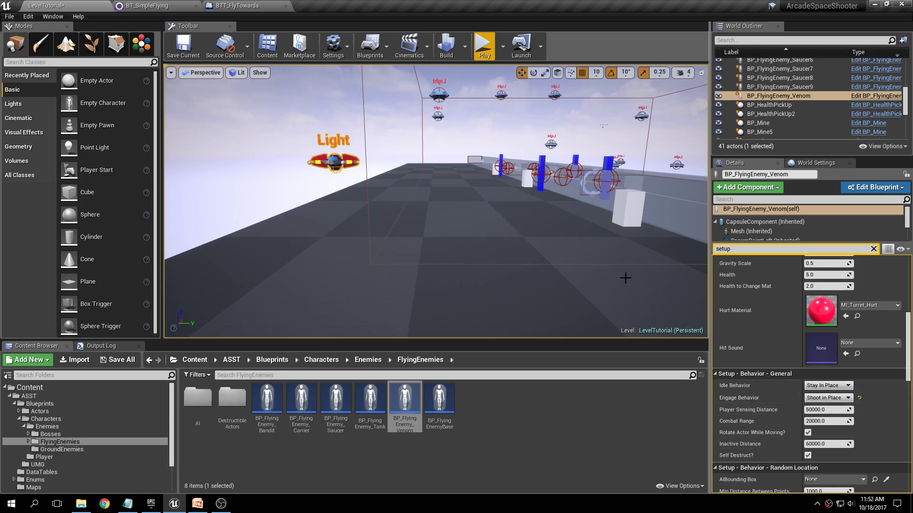
pyautogui.moveTo(334, 144); pyautogui.dragTo(460, 99)
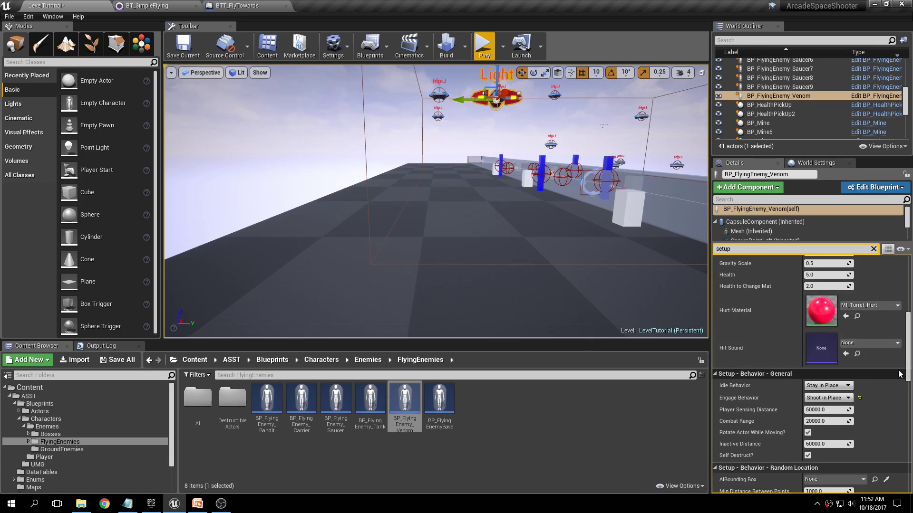
pyautogui.click(851, 399)
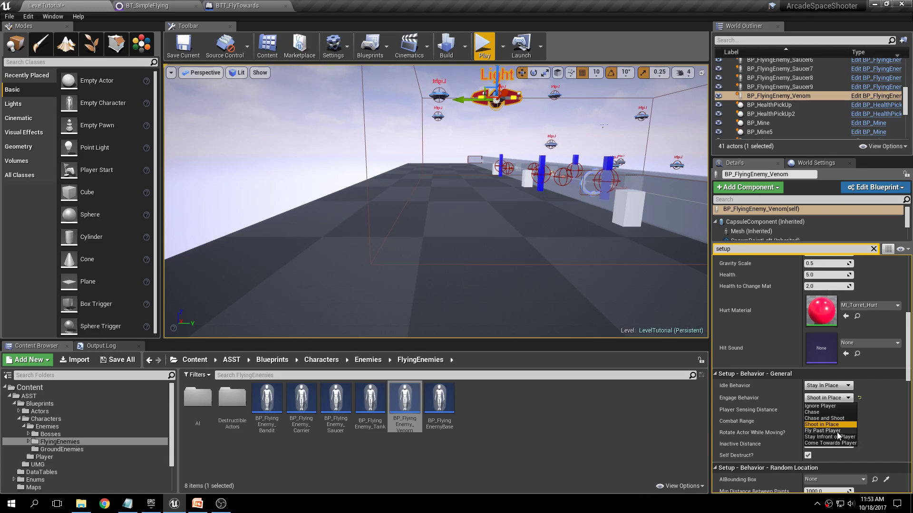
# Duplicate BP_Track and place the copy parallel to the original, on the Heavy enemy's side of the floor
pyautogui.click(680, 211)
pyautogui.moveTo(646, 205); pyautogui.dragTo(491, 158, button='right')
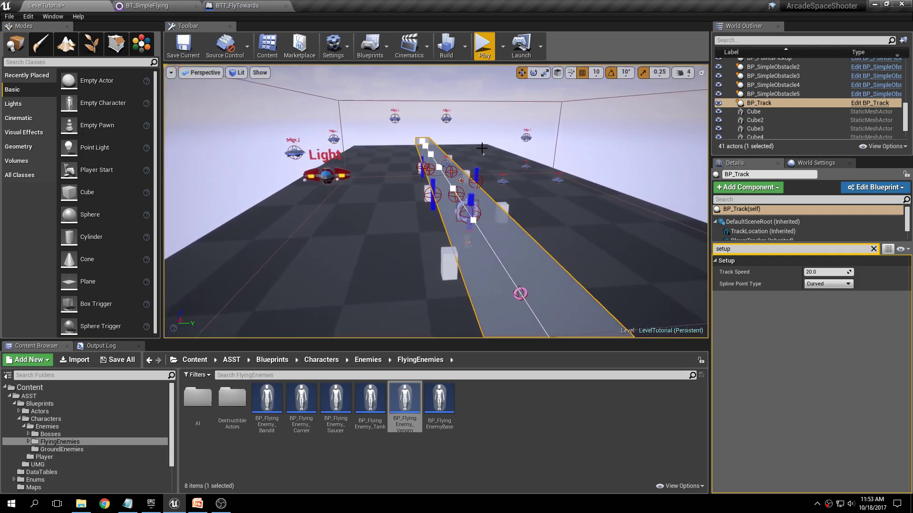
pyautogui.moveTo(568, 195); pyautogui.dragTo(586, 204, button='right')
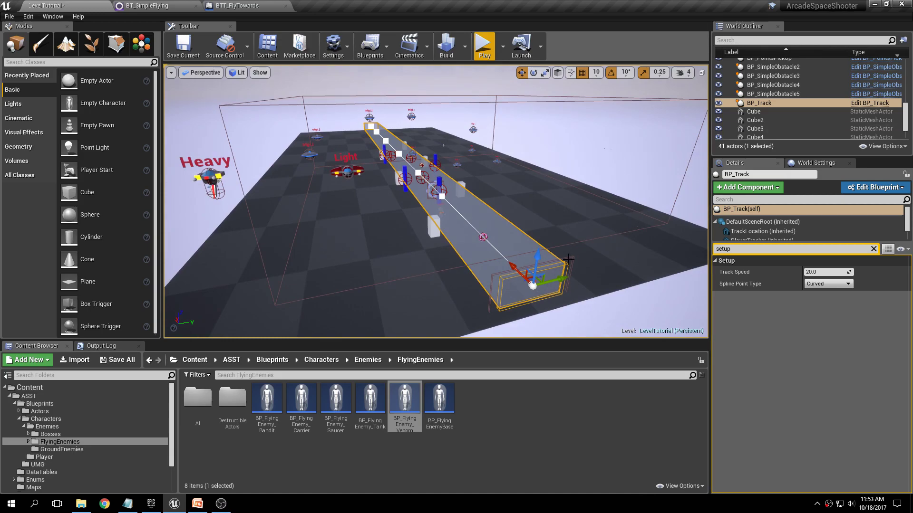
pyautogui.keyDown('alt'); pyautogui.moveTo(564, 278); pyautogui.dragTo(293, 327); pyautogui.keyUp('alt')
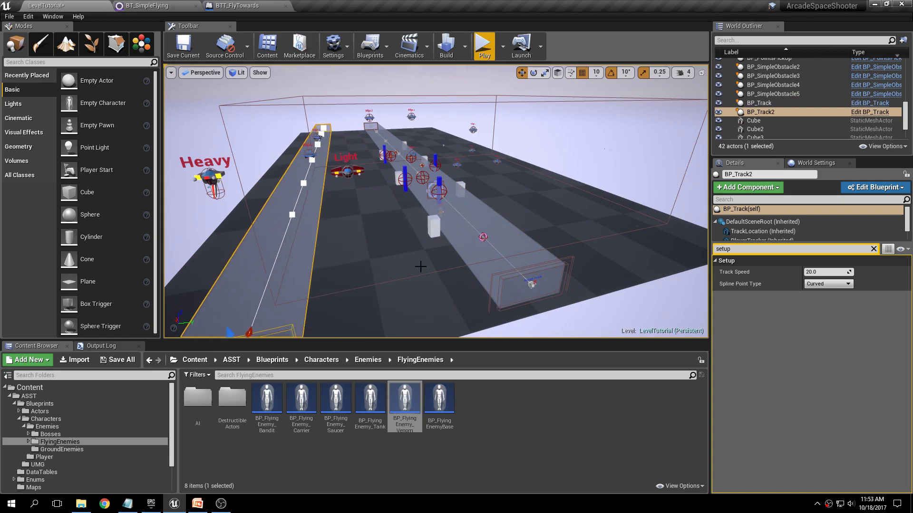
# Duplicate the BP_AssignTrack trigger and place the copy at the start of the duplicated track
pyautogui.click(534, 285)
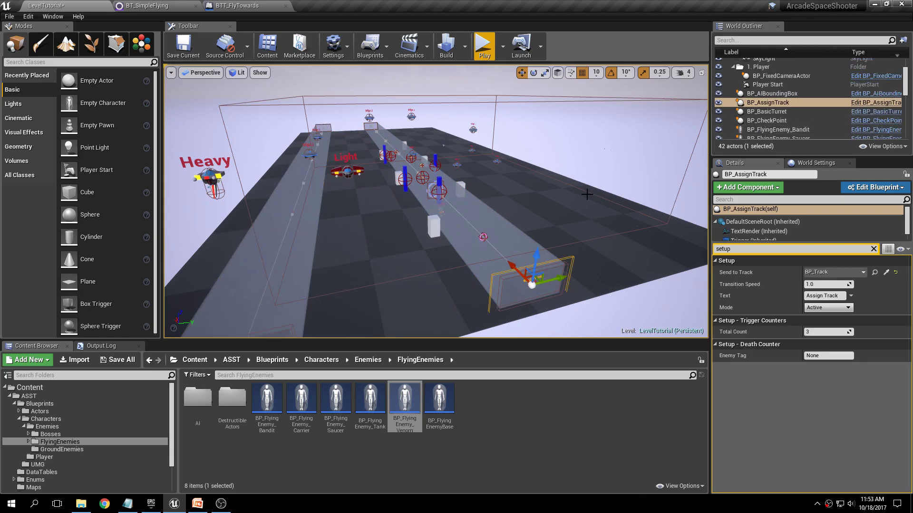
pyautogui.press('f')
pyautogui.keyDown('alt'); pyautogui.moveTo(604, 247); pyautogui.dragTo(404, 252); pyautogui.keyUp('alt')
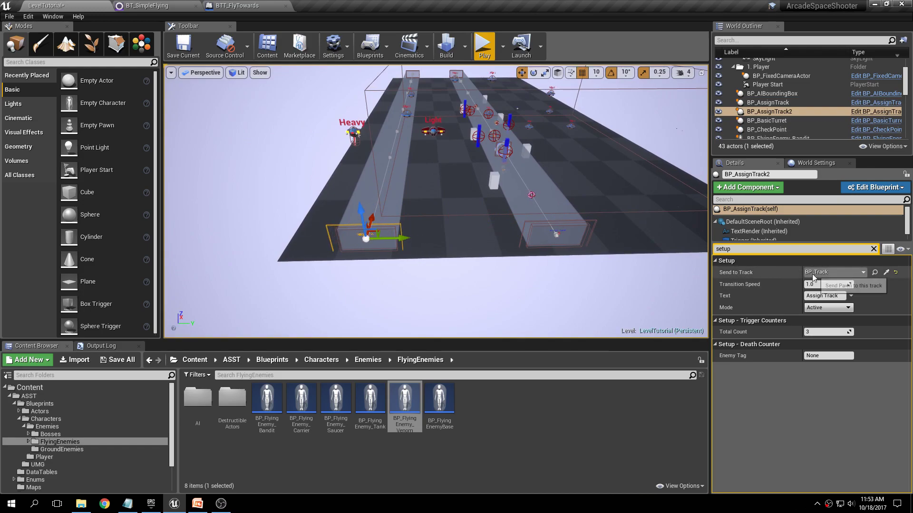
# Set the duplicated trigger's Send to Track to BP_Track2 and align the trigger to that track
pyautogui.click(837, 273)
pyautogui.click(784, 168)
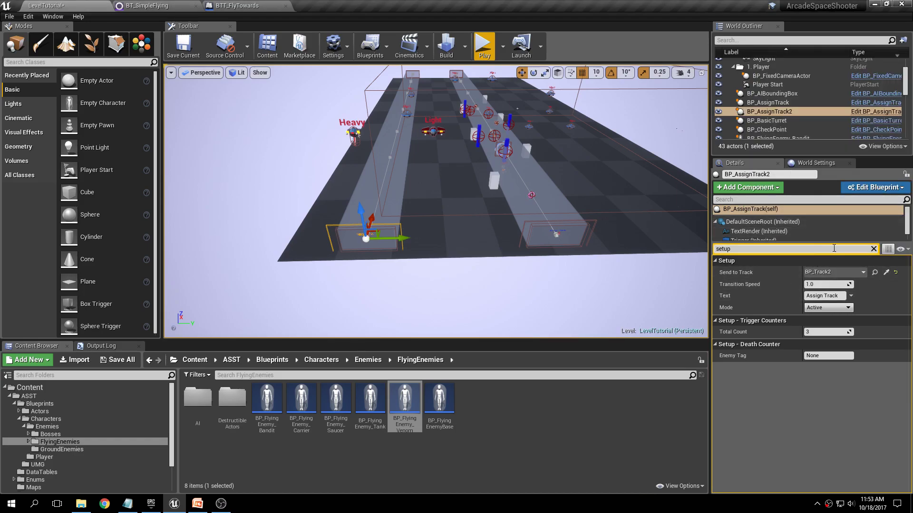
pyautogui.click(873, 249)
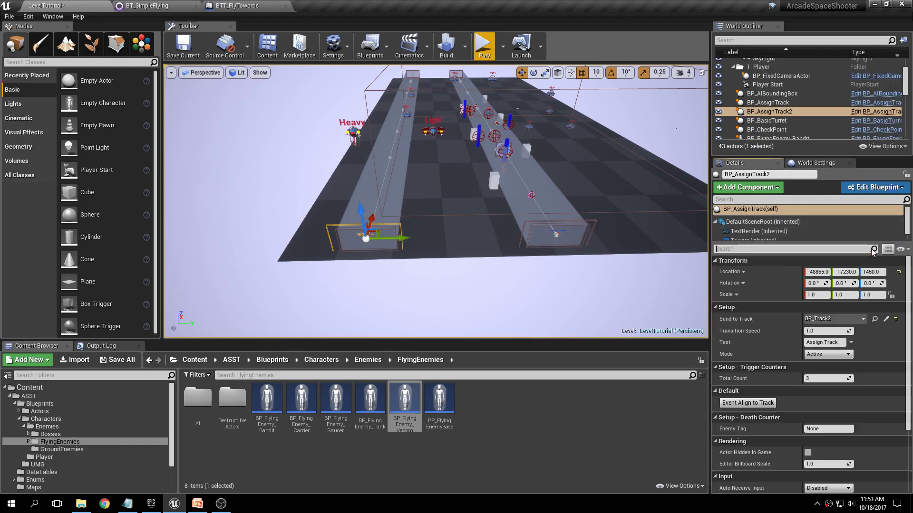
pyautogui.click(755, 404)
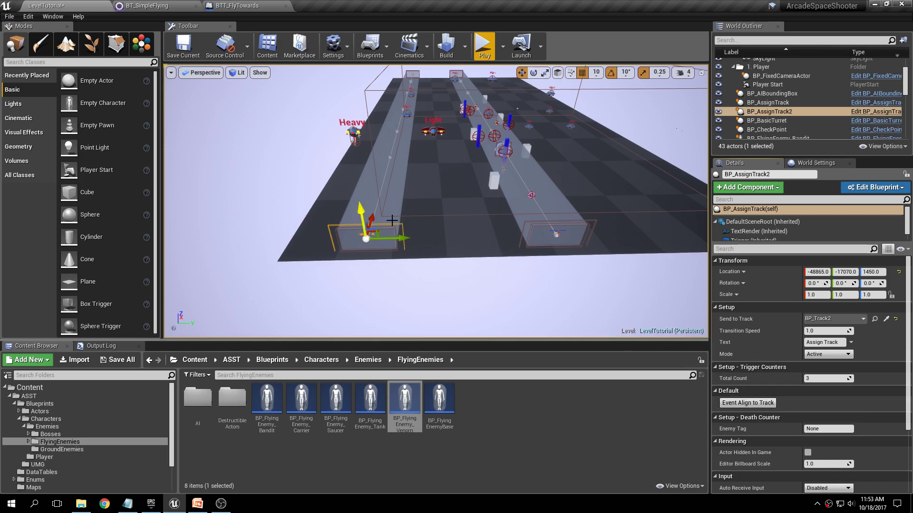
# Move the Player Start to Y -17040 at the start of the duplicated track and save all changes
pyautogui.click(767, 84)
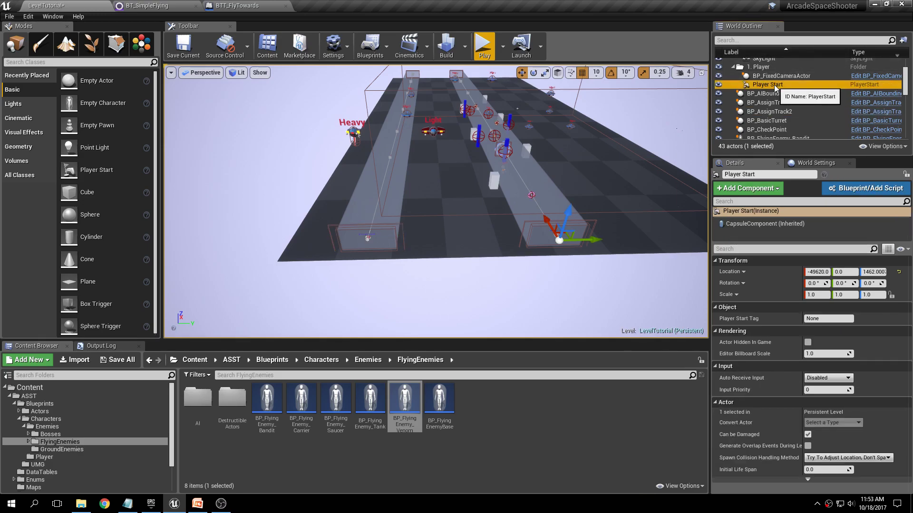
pyautogui.moveTo(596, 240); pyautogui.dragTo(406, 250)
pyautogui.press('f')
pyautogui.moveTo(406, 250)
pyautogui.mouseDown(button='right')
pyautogui.moveTo(523, 247)
pyautogui.moveTo(390, 248)
pyautogui.mouseUp(button='right')
pyautogui.moveTo(463, 213); pyautogui.dragTo(471, 213, button='right')
pyautogui.moveTo(450, 213); pyautogui.dragTo(439, 214)
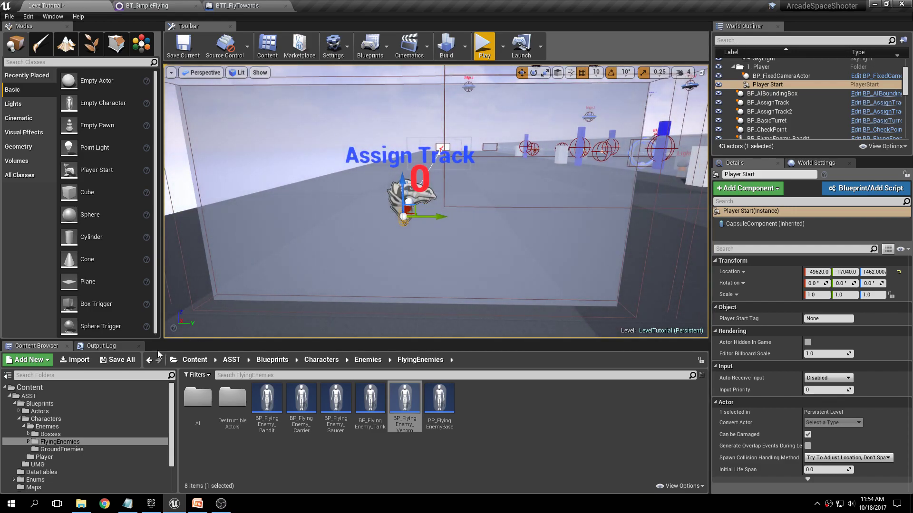
pyautogui.click(119, 361)
pyautogui.click(528, 339)
# Move the Venom near the duplicated track's start, to about X -48740, Y -18430, Z 7130
pyautogui.moveTo(542, 193); pyautogui.dragTo(471, 204, button='right')
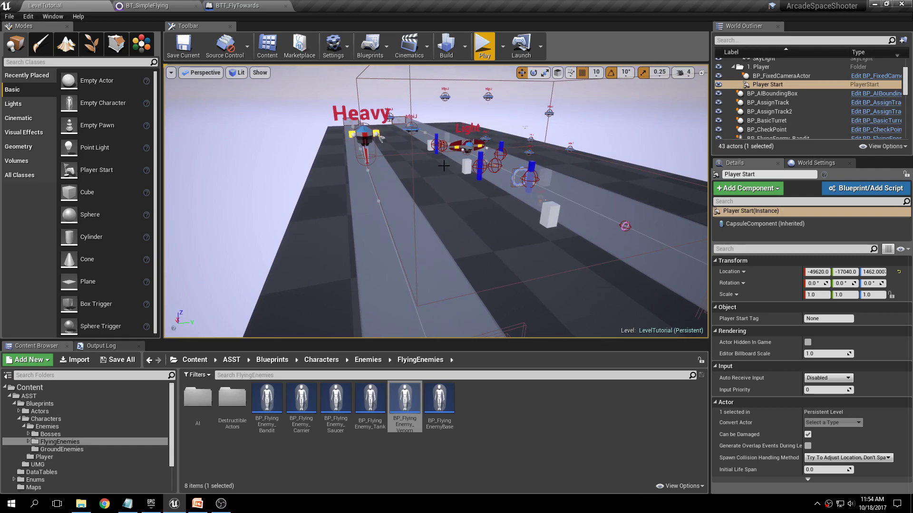
pyautogui.click(463, 146)
pyautogui.moveTo(427, 151); pyautogui.dragTo(432, 298)
pyautogui.moveTo(433, 299); pyautogui.dragTo(623, 296, button='right')
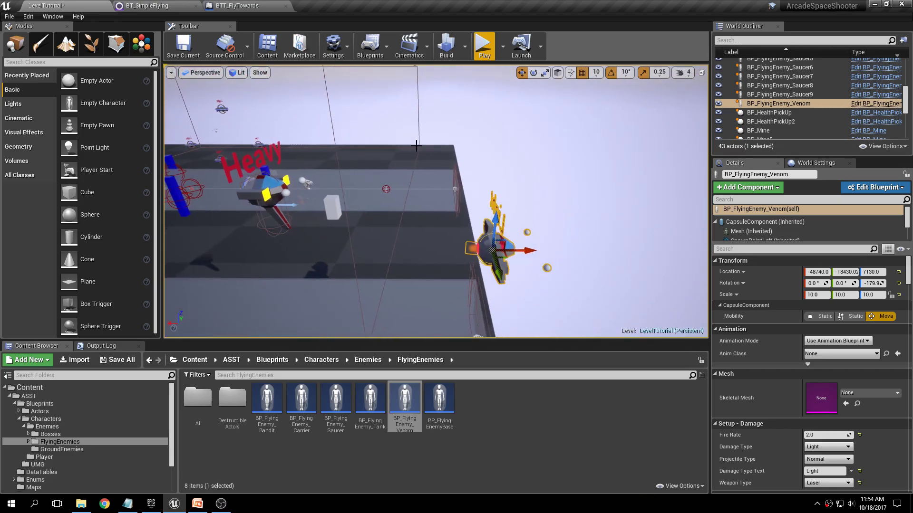
# Filter the Venom's details by "setup"
pyautogui.click(759, 249)
pyautogui.write('se')
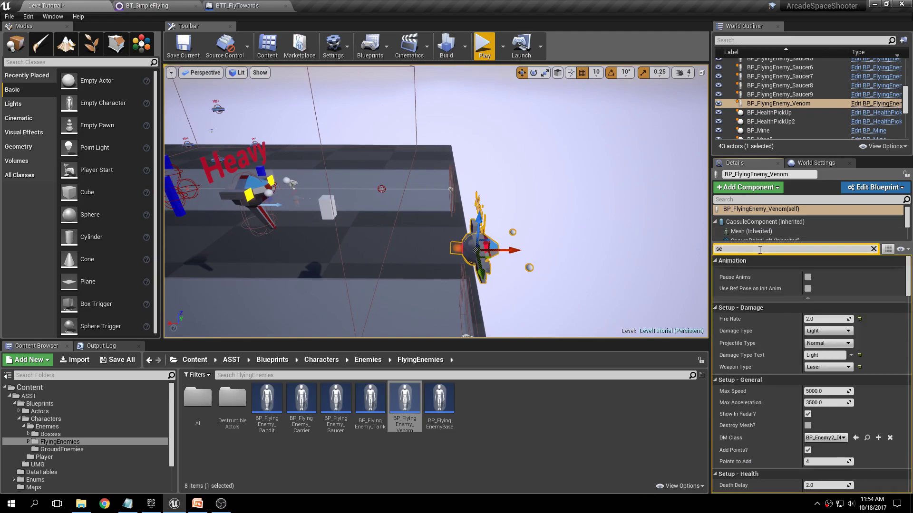
pyautogui.write('tup')
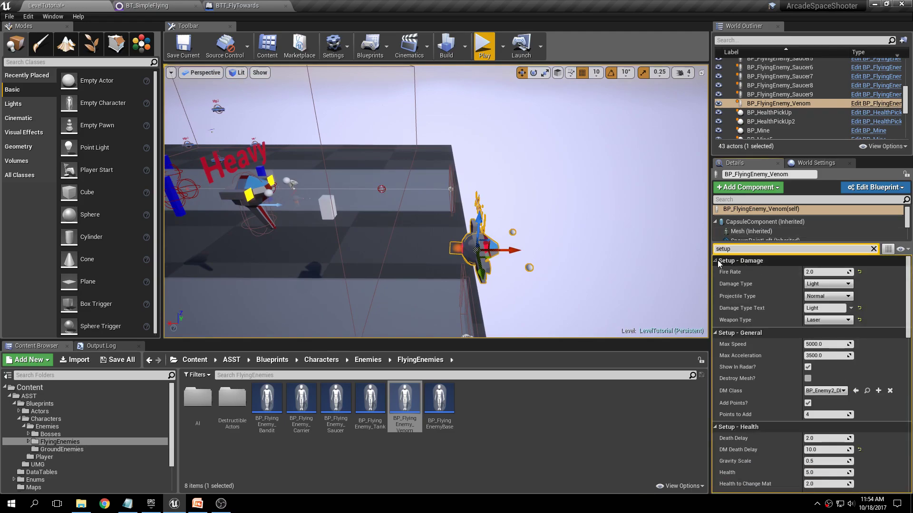
# Set the Venom's Engage Behavior to Fly Past Player, collapsing its damage, general and health setup groups
pyautogui.click(717, 260)
pyautogui.click(717, 272)
pyautogui.click(716, 283)
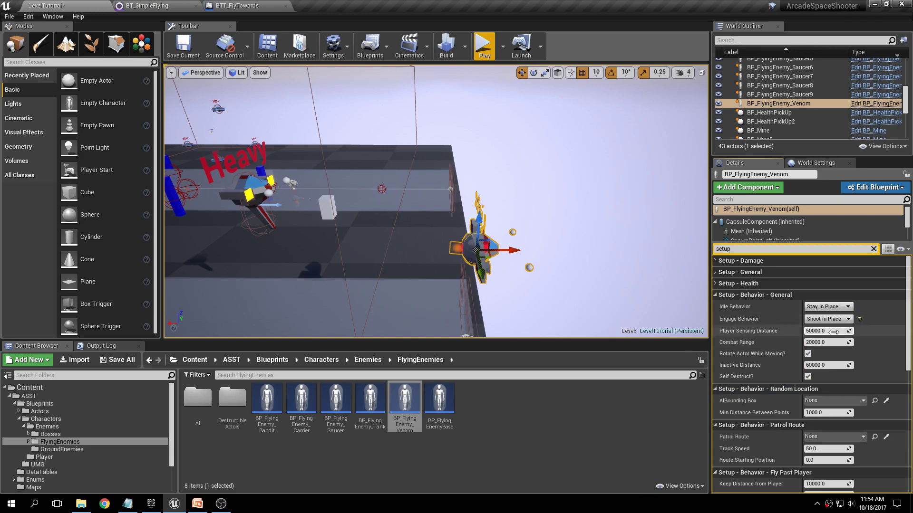
pyautogui.click(827, 319)
pyautogui.click(833, 353)
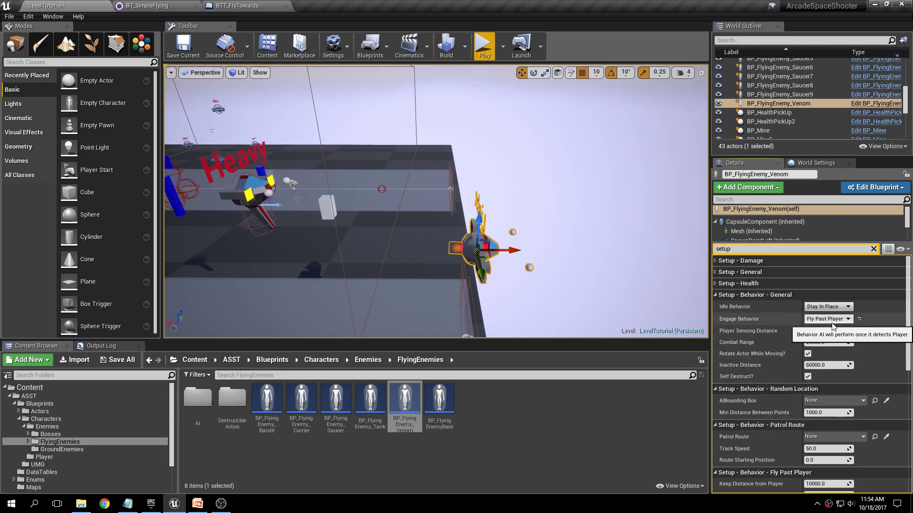
# Open the BTT_FlyPastPlayer task from the BT_SimpleFlying behavior tree and read its Blueprint Use comment
pyautogui.click(147, 5)
pyautogui.moveTo(328, 325); pyautogui.dragTo(322, 217, button='right')
pyautogui.doubleClick(415, 232)
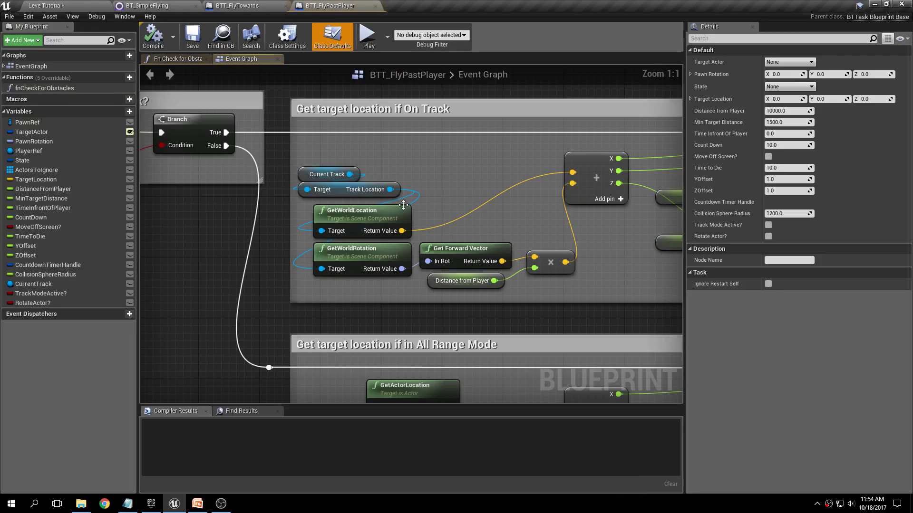
pyautogui.click(176, 59)
pyautogui.click(238, 59)
pyautogui.scroll(-3, 272, 150)
pyautogui.scroll(-1, 272, 150)
pyautogui.moveTo(272, 151); pyautogui.dragTo(430, 210, button='right')
pyautogui.scroll(2, 404, 221)
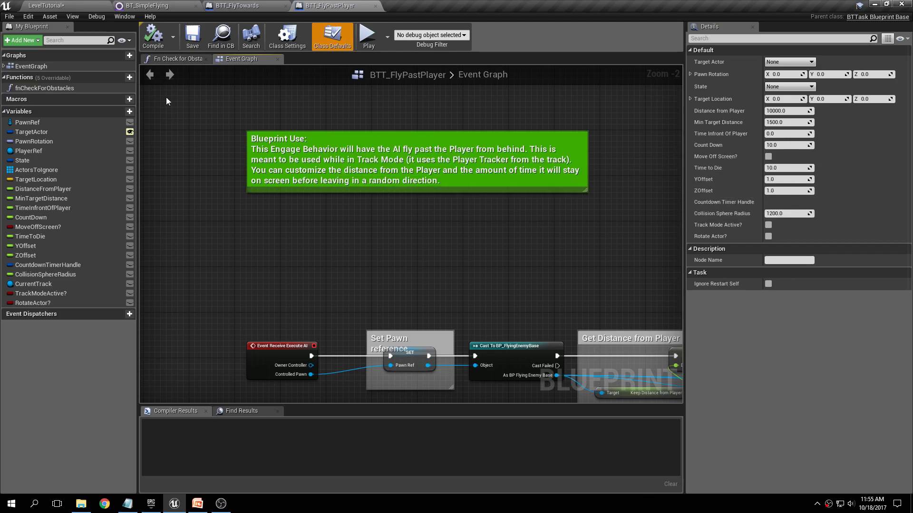
# Back in the LevelTutorial level, rotate the Venom 180° and move it out beyond the floor's edge, behind the track's start
pyautogui.click(95, 6)
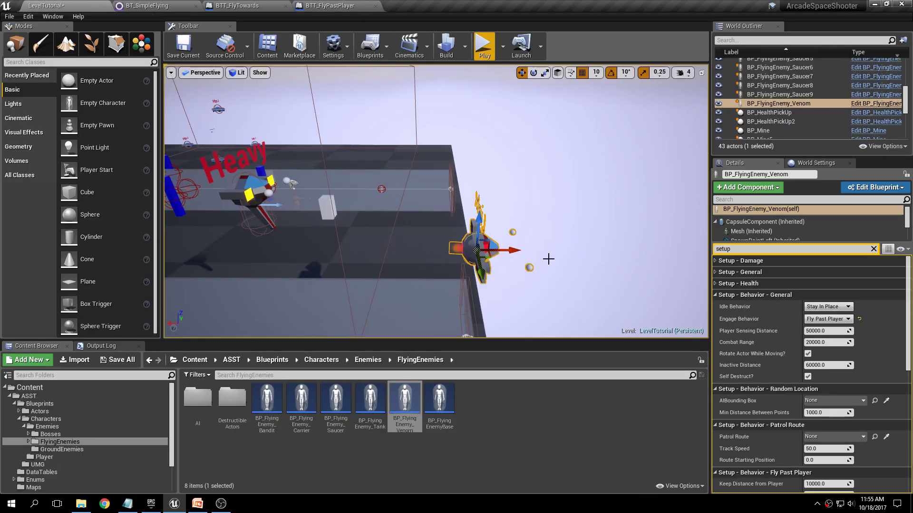
pyautogui.press('e')
pyautogui.moveTo(495, 258); pyautogui.dragTo(425, 253)
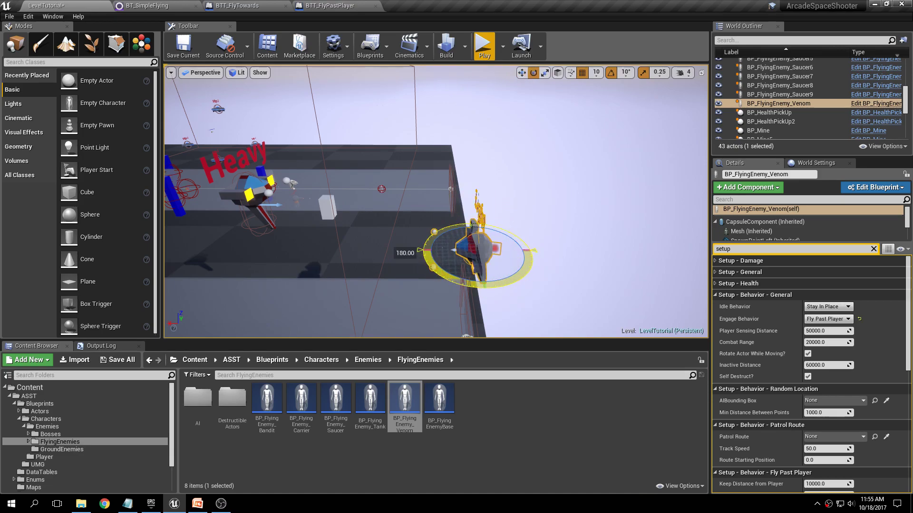
pyautogui.press('w')
pyautogui.moveTo(531, 267); pyautogui.dragTo(490, 256, button='right')
pyautogui.moveTo(390, 143); pyautogui.dragTo(394, 229)
pyautogui.moveTo(360, 266); pyautogui.dragTo(487, 231)
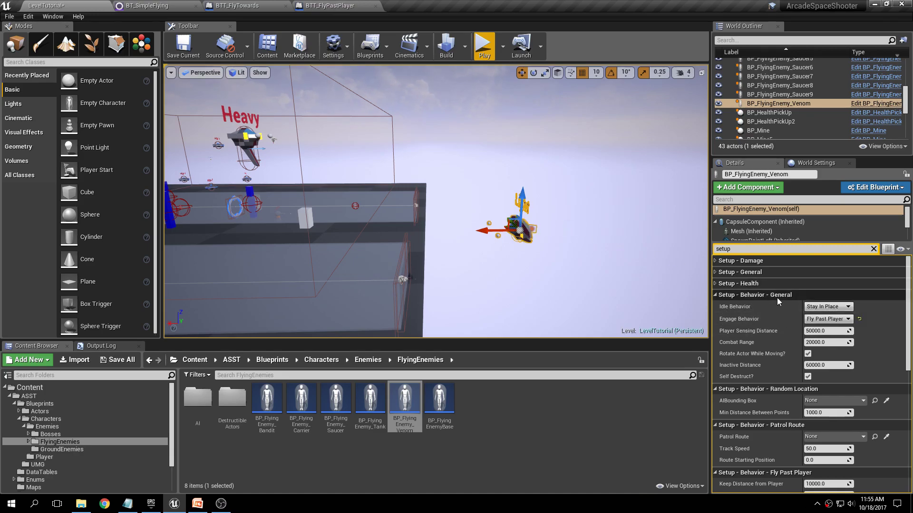
# Collapse the Venom's general behavior settings, save the level, and set play sessions to spawn the player at Default Player Start
pyautogui.click(718, 295)
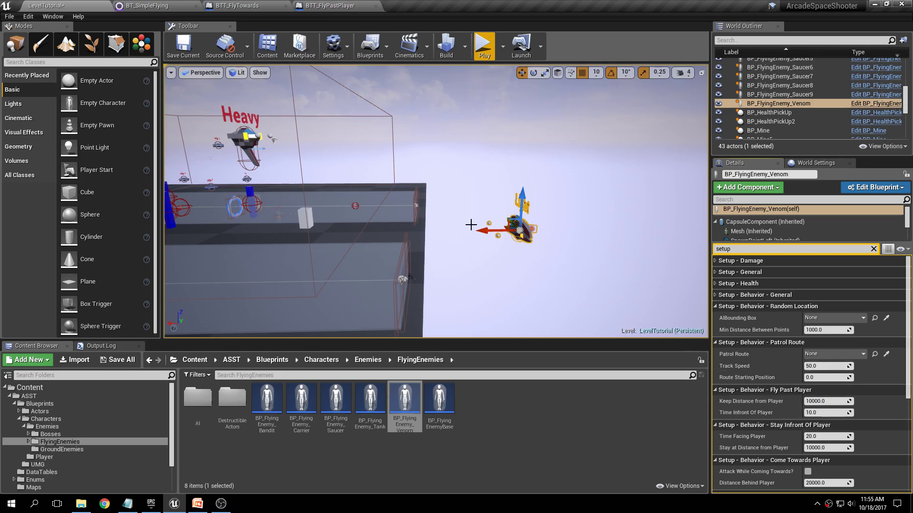
pyautogui.click(118, 360)
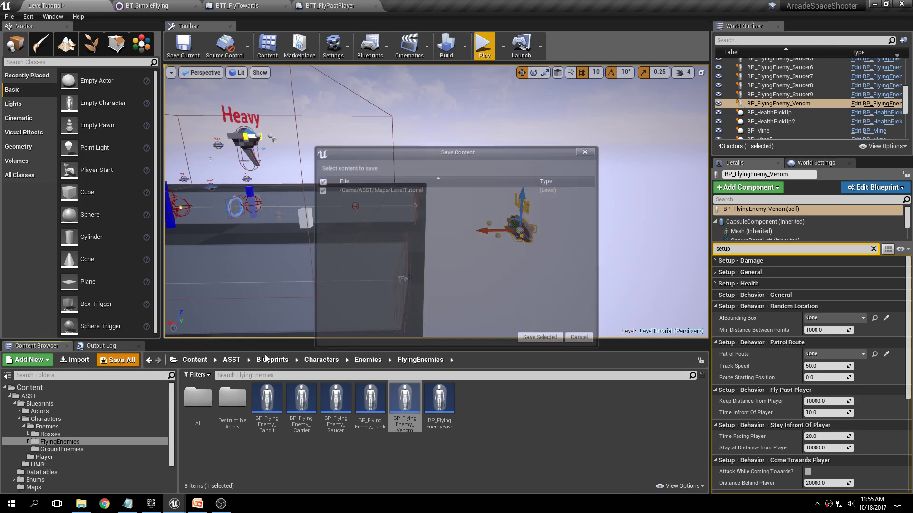
pyautogui.click(538, 338)
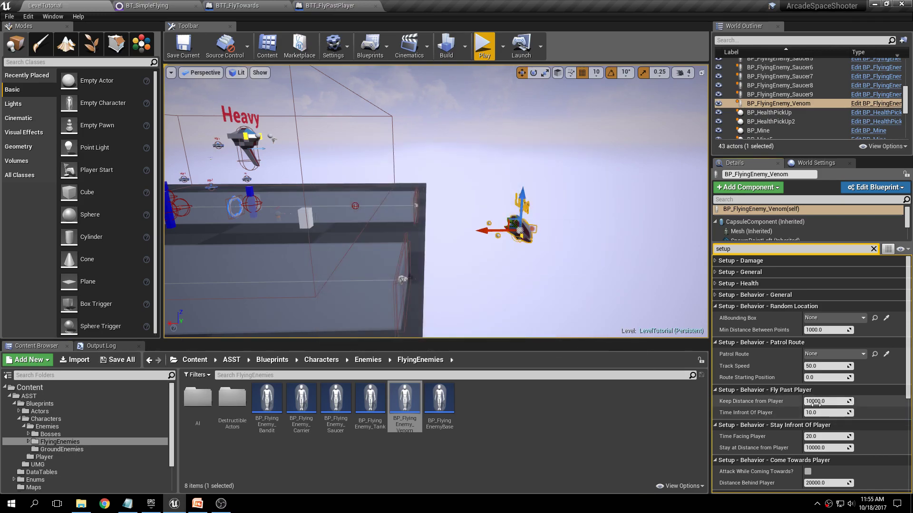
pyautogui.click(503, 48)
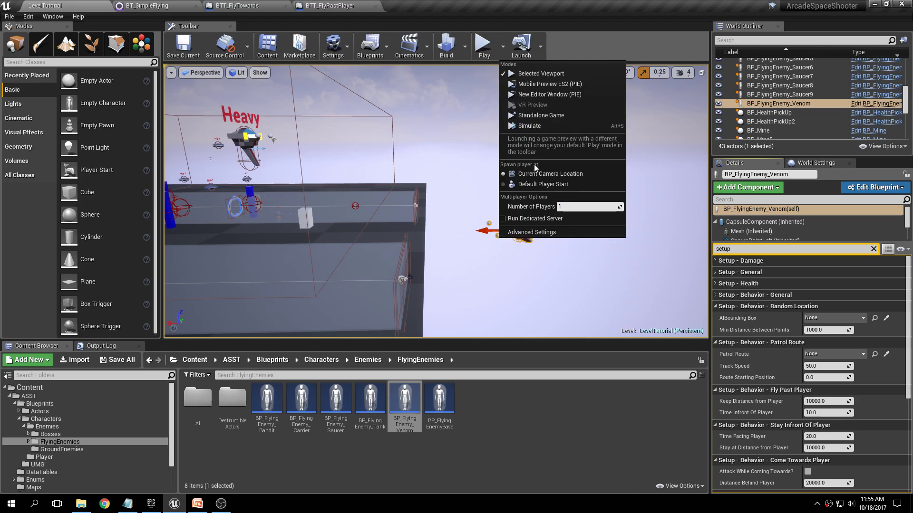
pyautogui.click(534, 185)
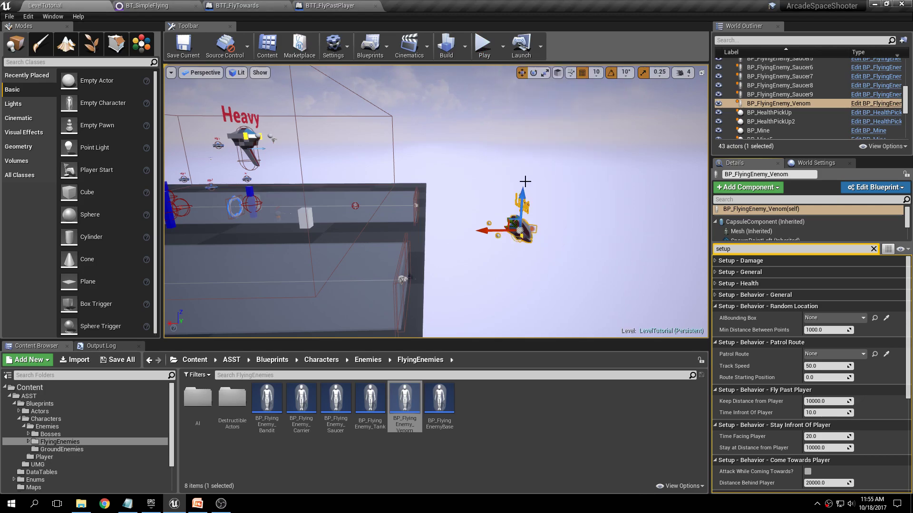
# Playtest the Fly Past Player behavior, steering the ship around the track while observing the Venom
pyautogui.click(484, 45)
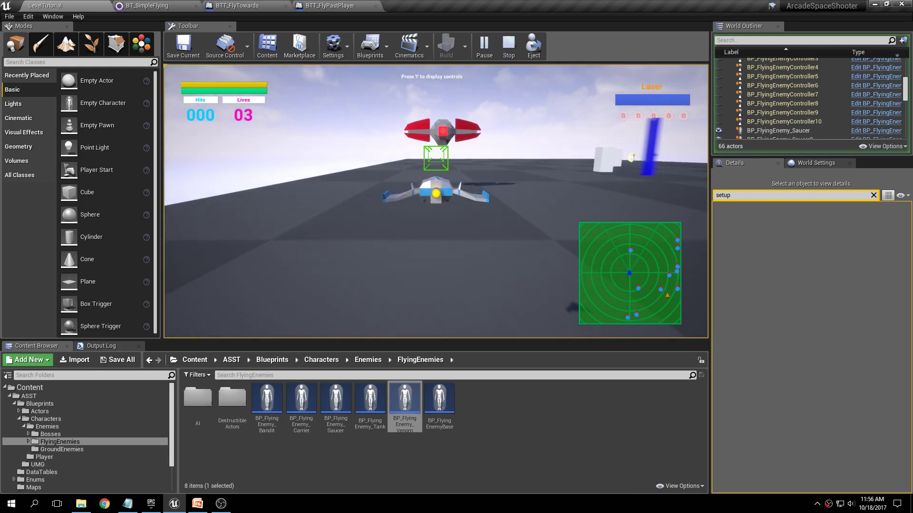
pyautogui.press('w')
pyautogui.press('a')
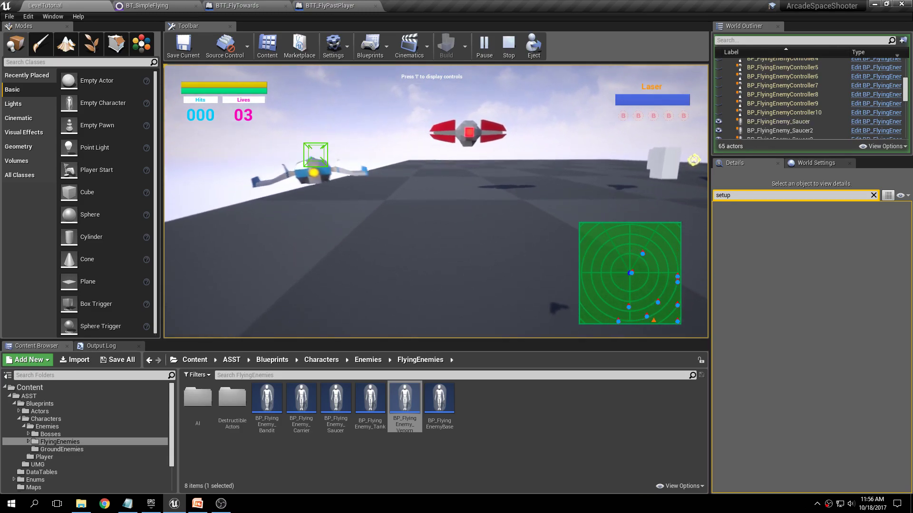
pyautogui.press('d')
pyautogui.press('a')
pyautogui.press('w')
pyautogui.press('s')
pyautogui.press('d')
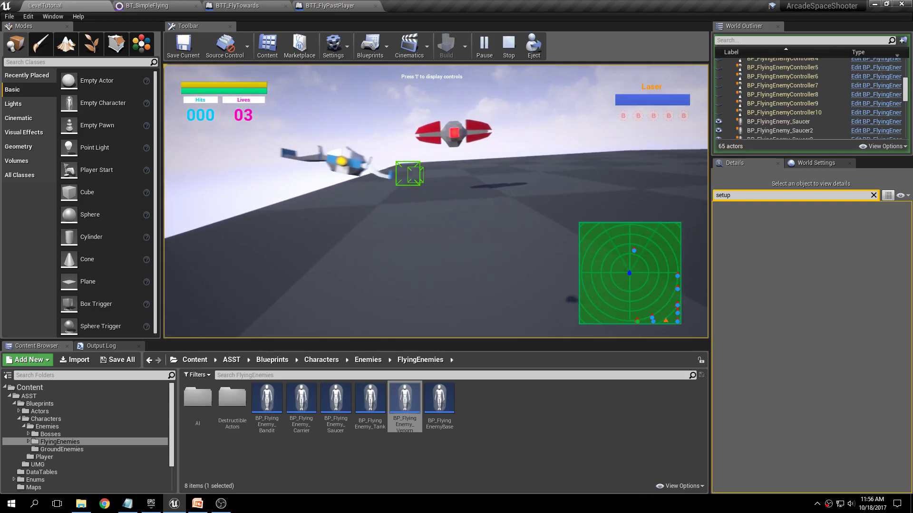
pyautogui.press('a')
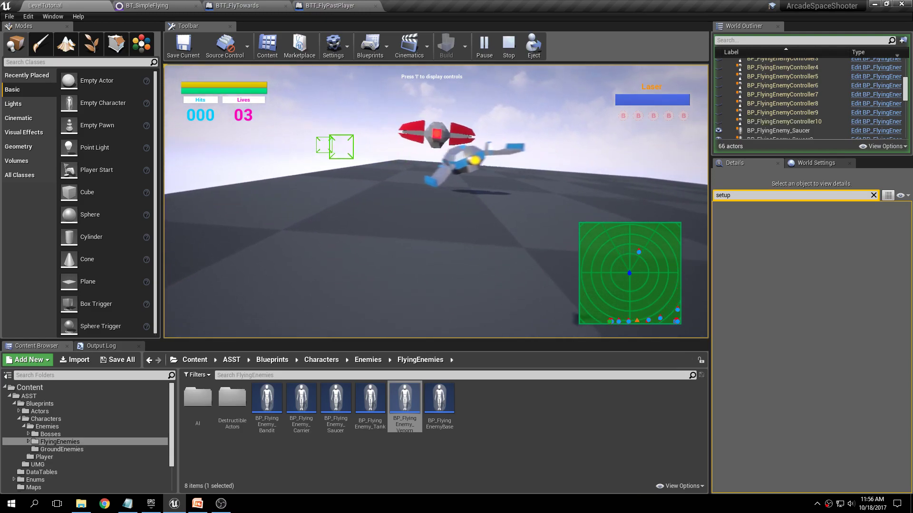
pyautogui.press('w')
pyautogui.press('s')
pyautogui.press('w')
pyautogui.press('a')
# Eject from the player ship briefly to look around the running level, then possess it again and end the playtest
pyautogui.hotkey('shift', 'F1')
pyautogui.click(533, 45)
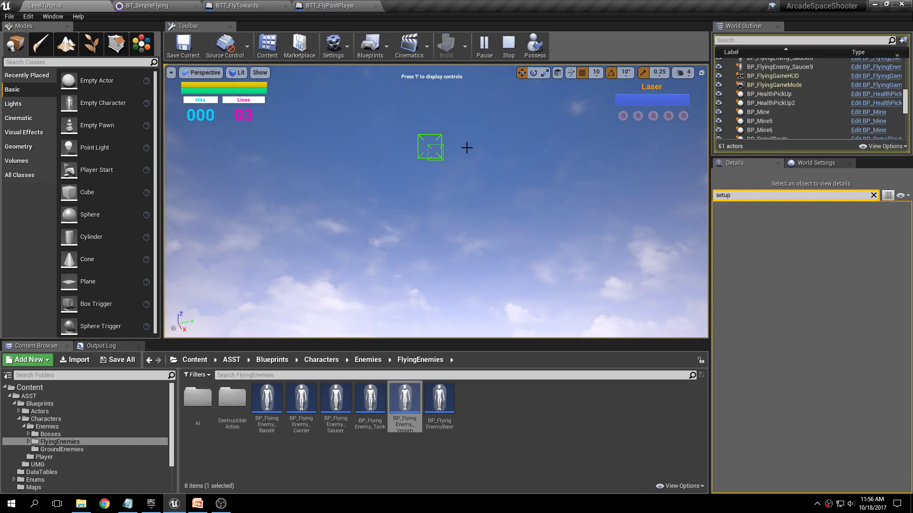
pyautogui.click(526, 60)
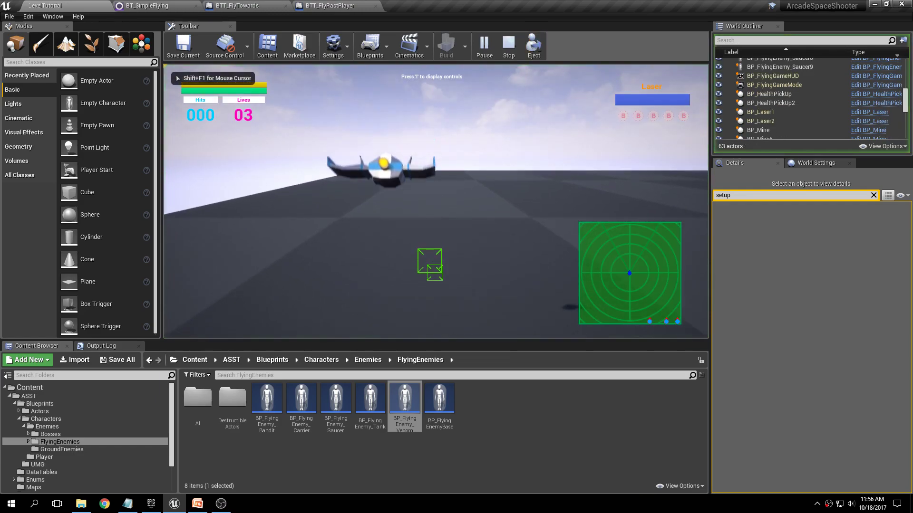
pyautogui.press('Escape')
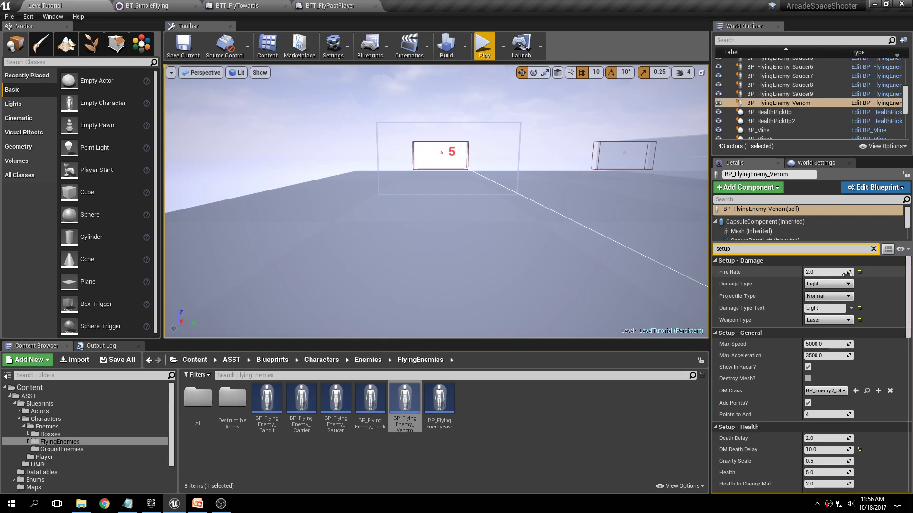
# Set the Venom's Fly Past Player values to Keep Distance from Player 5000 and Time Infront Of Player 20
pyautogui.moveTo(909, 267); pyautogui.dragTo(910, 390)
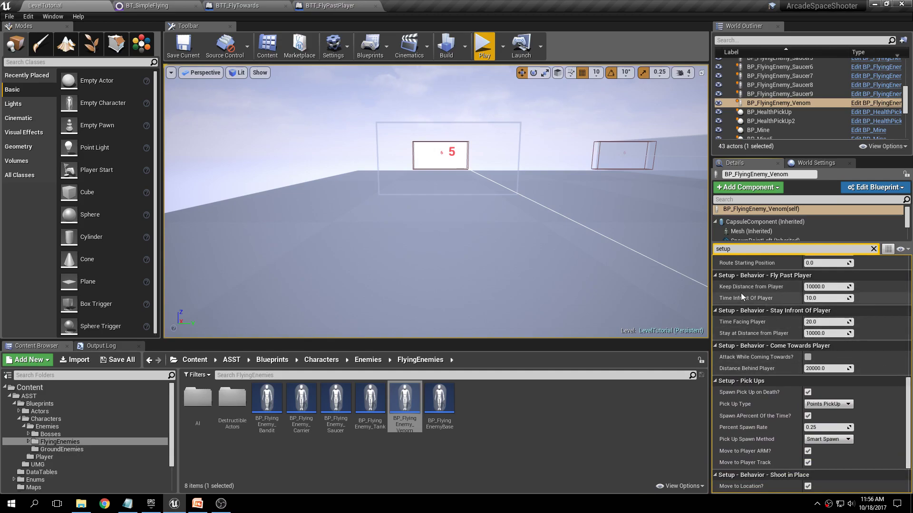
pyautogui.click(814, 298)
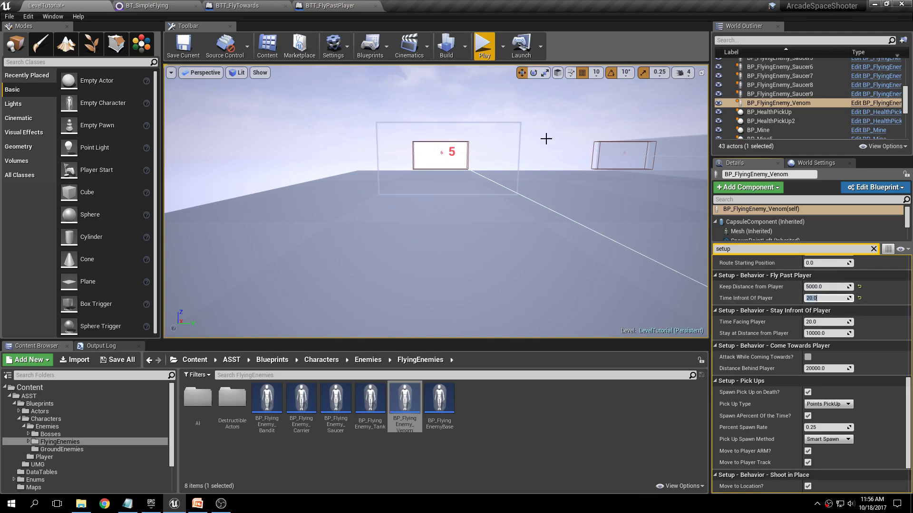
# Playtest the adjusted Fly Past Player values, eject from the ship to look for the Venom, and stop the session
pyautogui.click(477, 56)
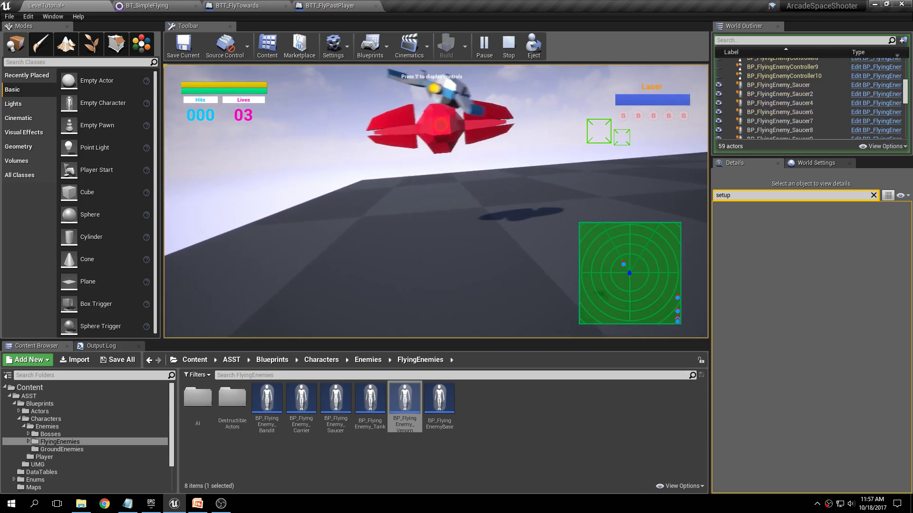
pyautogui.hotkey('shift', 'F1')
pyautogui.click(533, 47)
pyautogui.moveTo(434, 181); pyautogui.dragTo(431, 123, button='right')
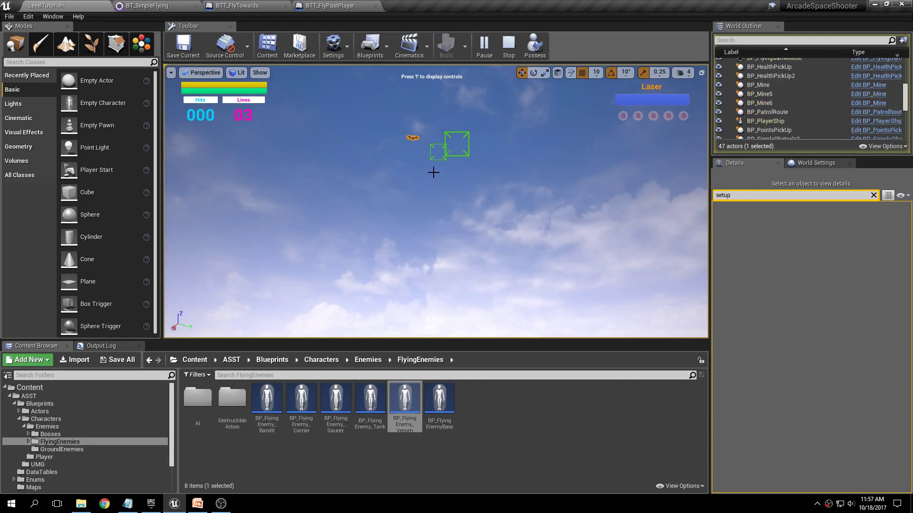
pyautogui.click(502, 138)
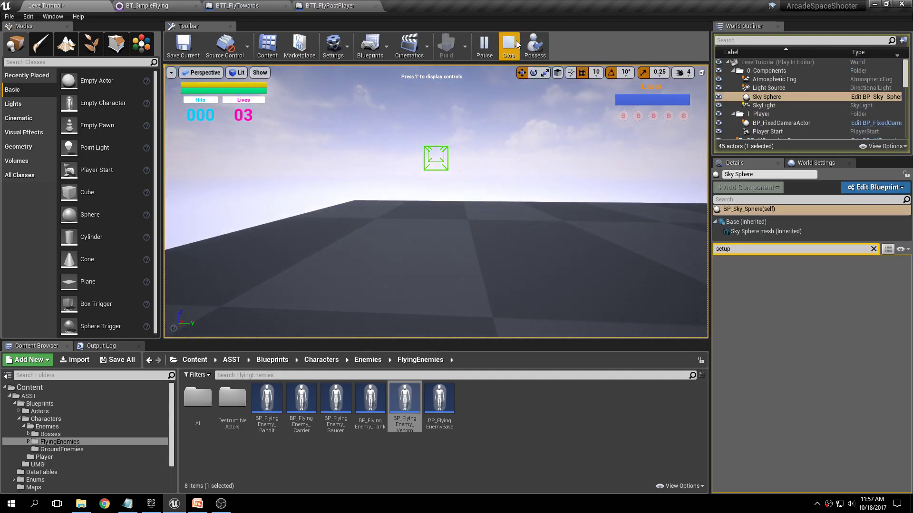
pyautogui.click(509, 45)
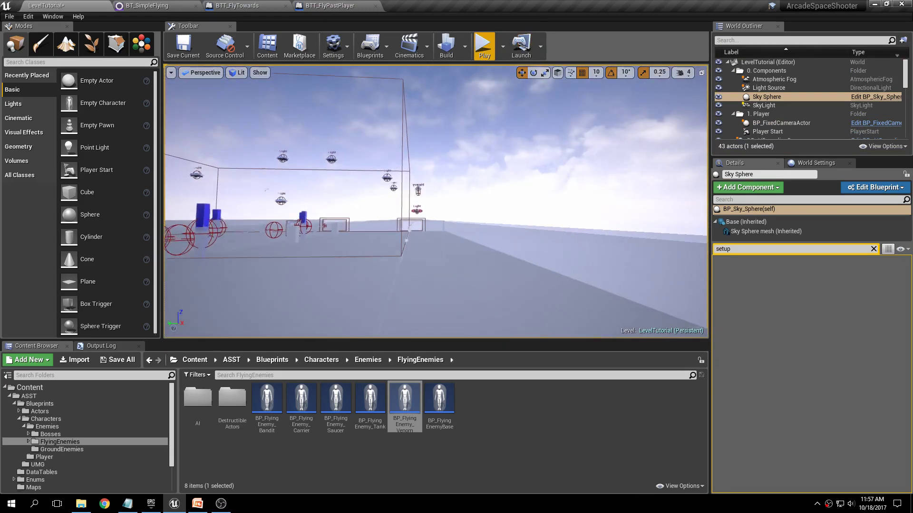
# Set the Venom's Engage Behavior to Stay Infront of Player and save the level
pyautogui.press('w')
pyautogui.press('w')
pyautogui.moveTo(436, 202); pyautogui.dragTo(237, 214, button='right')
pyautogui.press('d')
pyautogui.press('a')
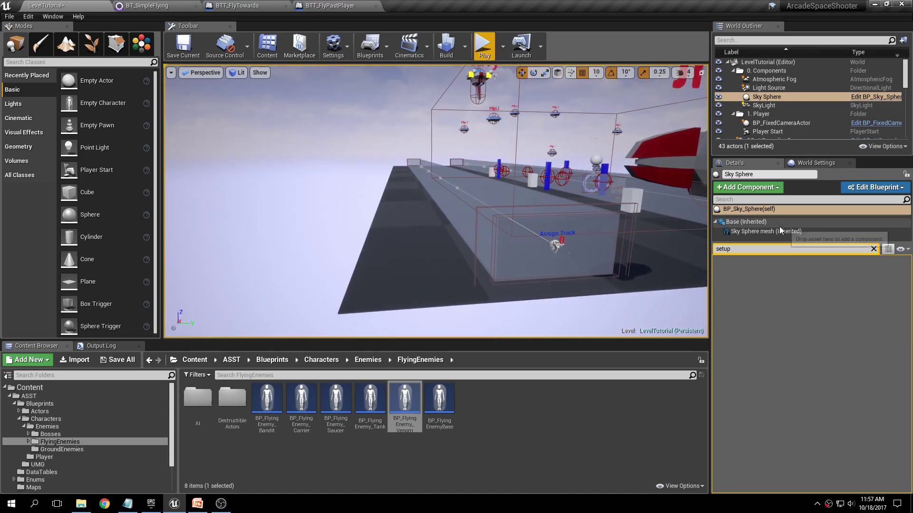
pyautogui.click(661, 161)
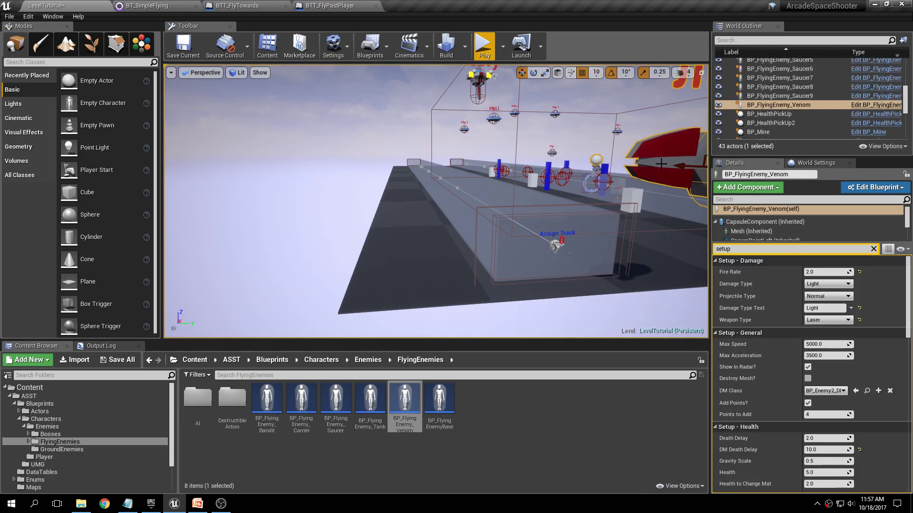
pyautogui.click(716, 261)
pyautogui.click(715, 272)
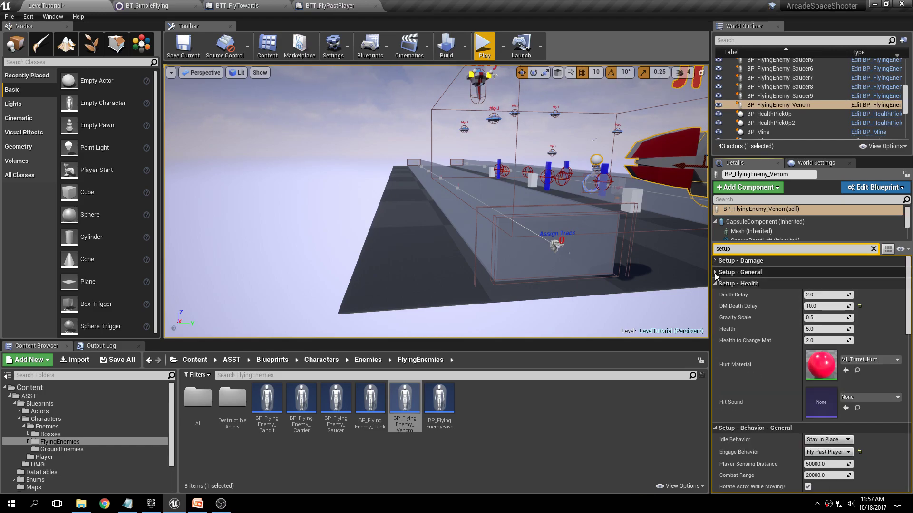
pyautogui.click(715, 283)
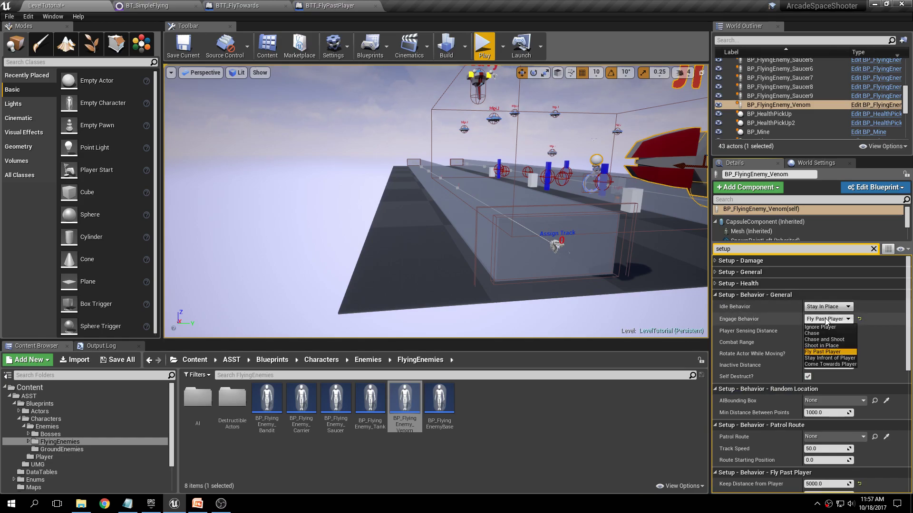
pyautogui.click(848, 358)
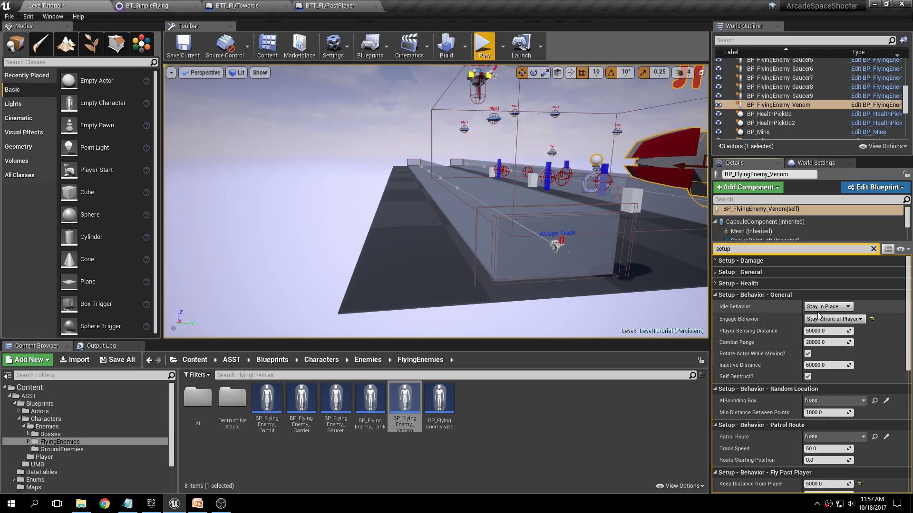
pyautogui.hotkey('ctrl', 'shift', 's')
pyautogui.click(531, 341)
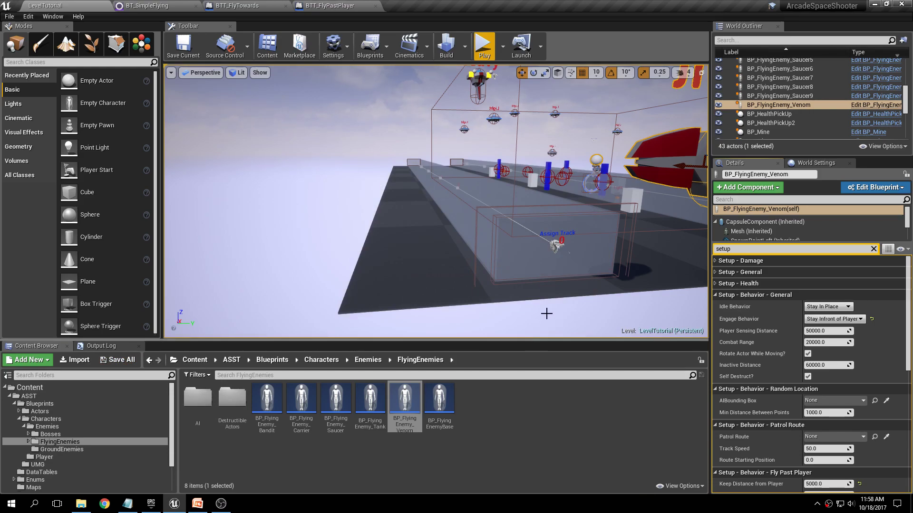
# Review the Venom's damage setup and the Stay Infront Of Player time and distance settings
pyautogui.click(715, 261)
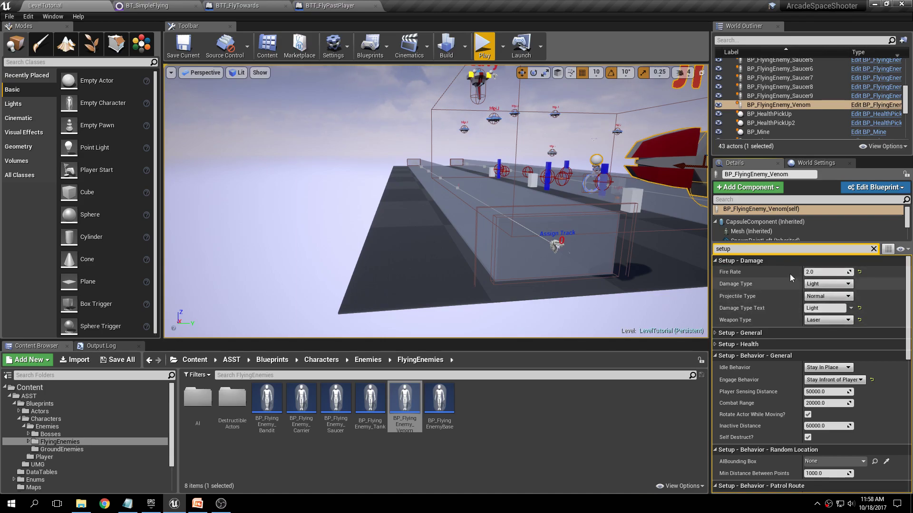
pyautogui.click(715, 261)
pyautogui.click(715, 262)
pyautogui.click(715, 261)
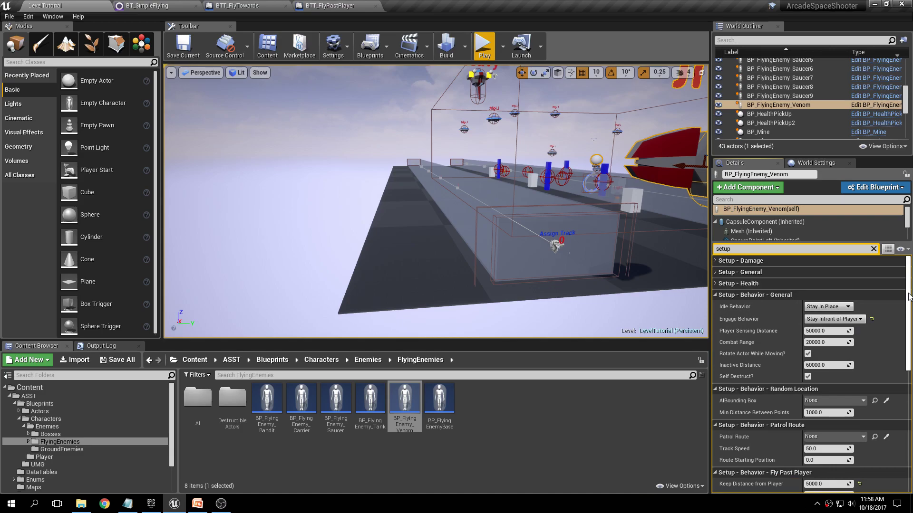
pyautogui.scroll(-5, 907, 315)
pyautogui.scroll(2, 907, 312)
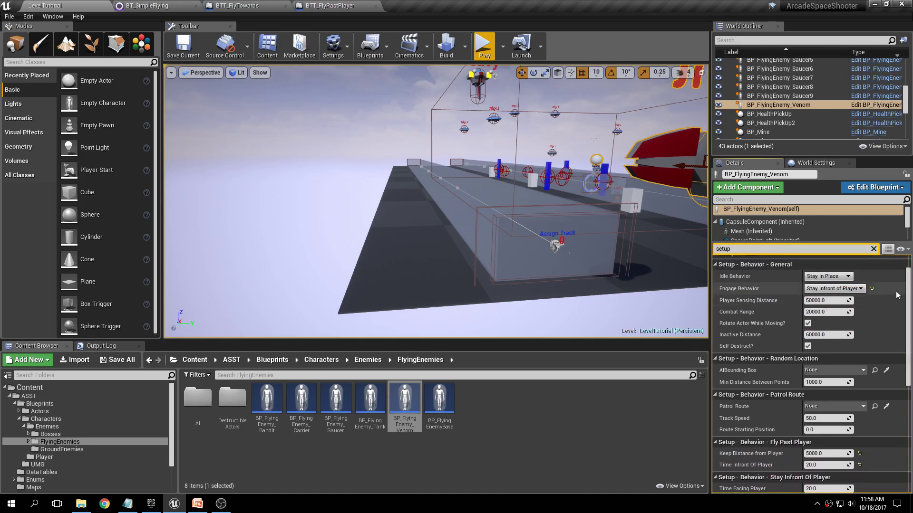
pyautogui.scroll(-12, 908, 289)
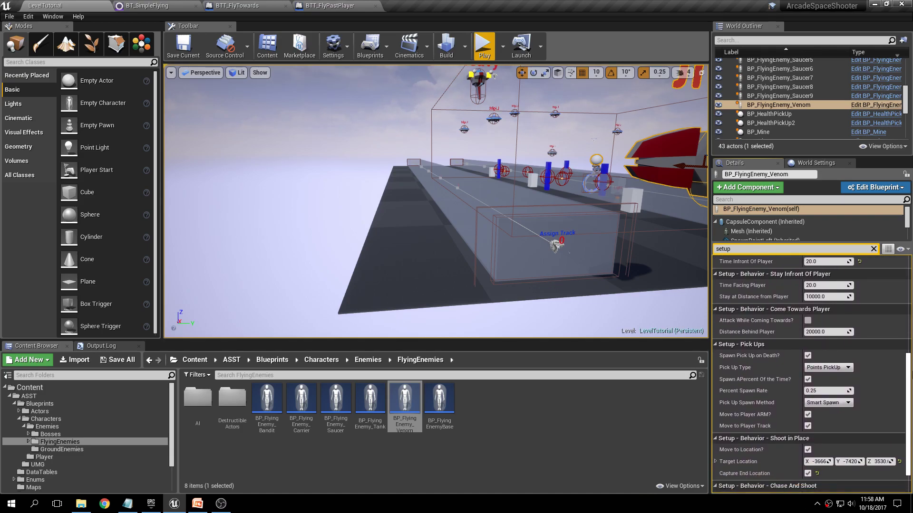
# Playtest the Venom's Stay Infront of Player behavior, steering the ship in all directions and boosting past it before stopping the session
pyautogui.scroll(3, 835, 327)
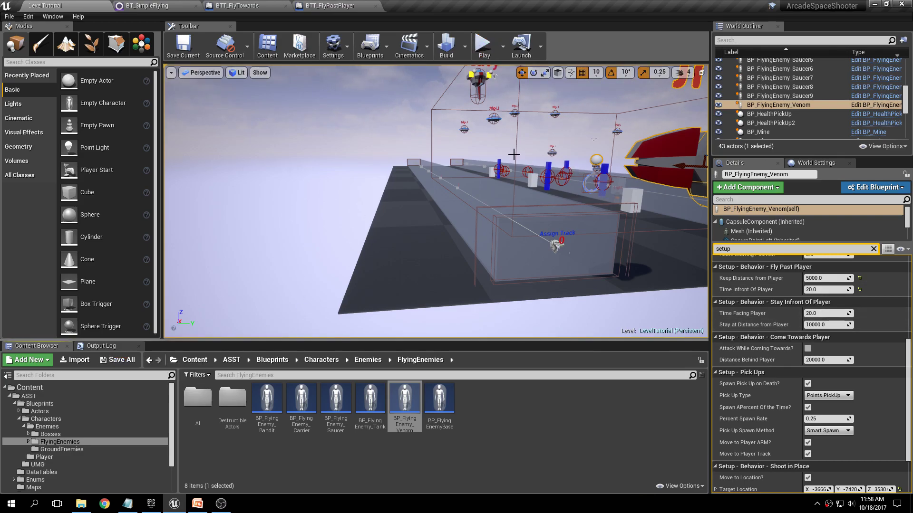
pyautogui.click(483, 45)
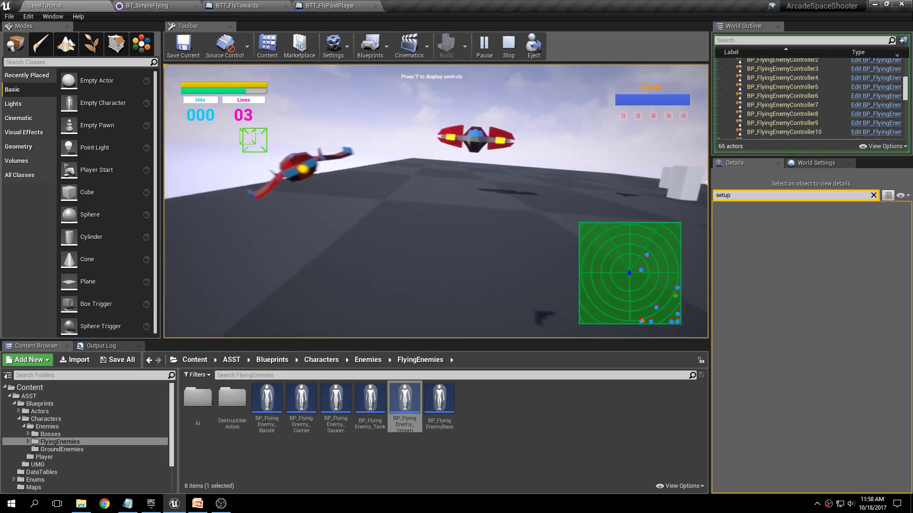
pyautogui.press('a')
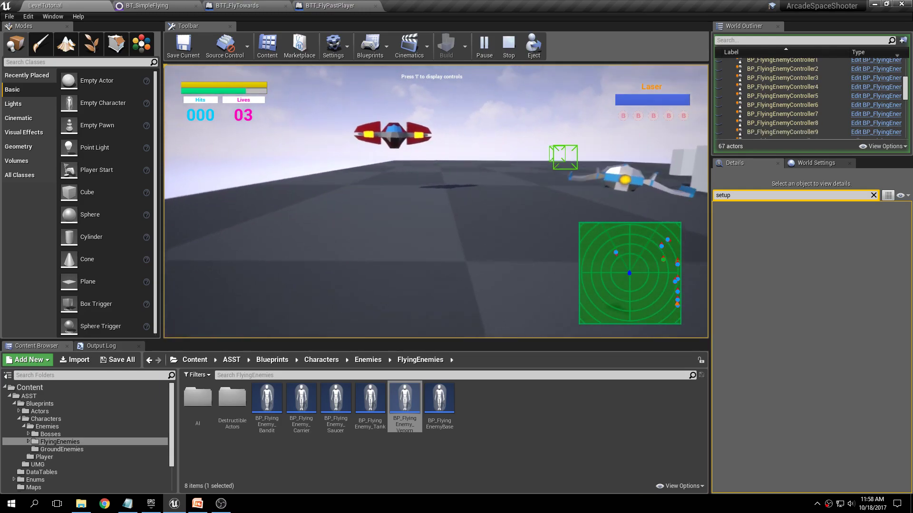
pyautogui.press('s')
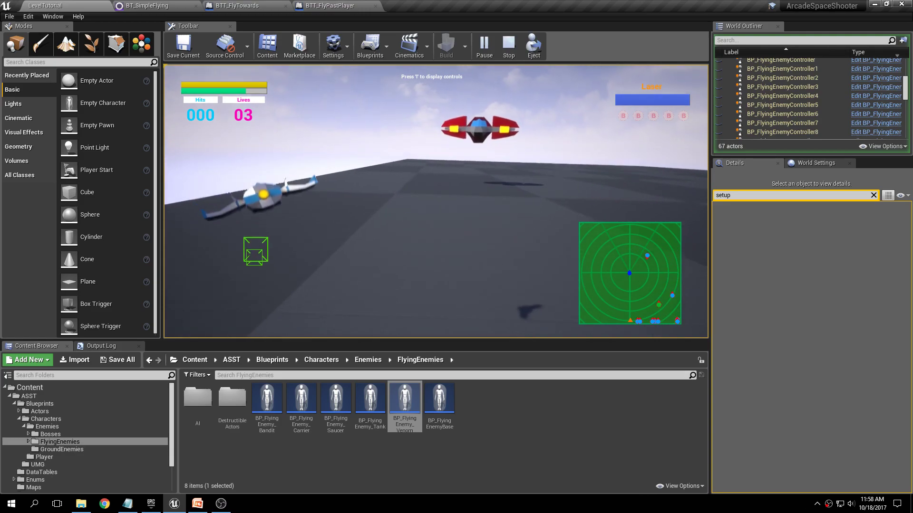
pyautogui.press('w')
pyautogui.press('d')
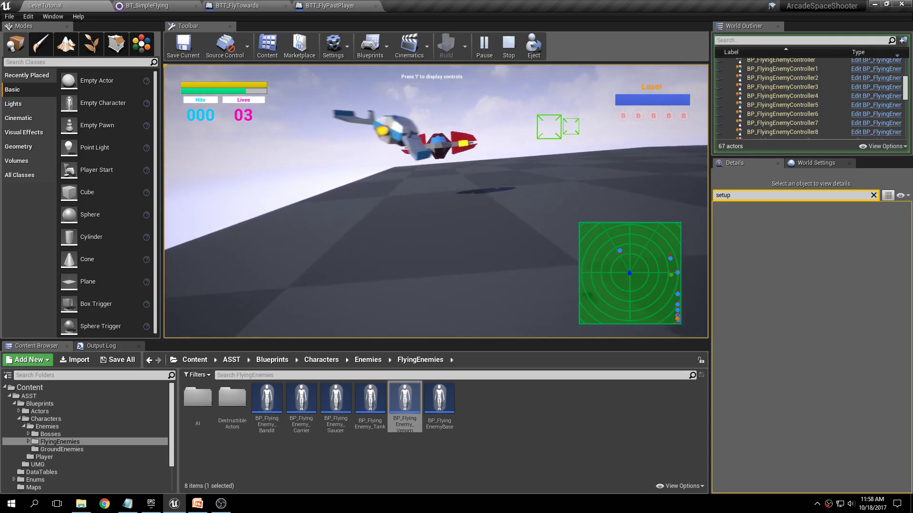
pyautogui.press('s')
pyautogui.press('w')
pyautogui.press('a')
pyautogui.press('w')
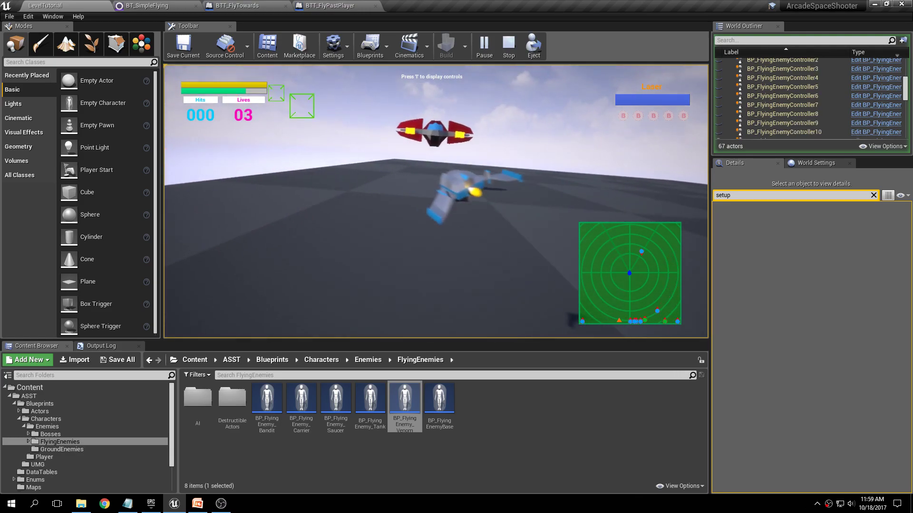
pyautogui.press('s')
pyautogui.press('d')
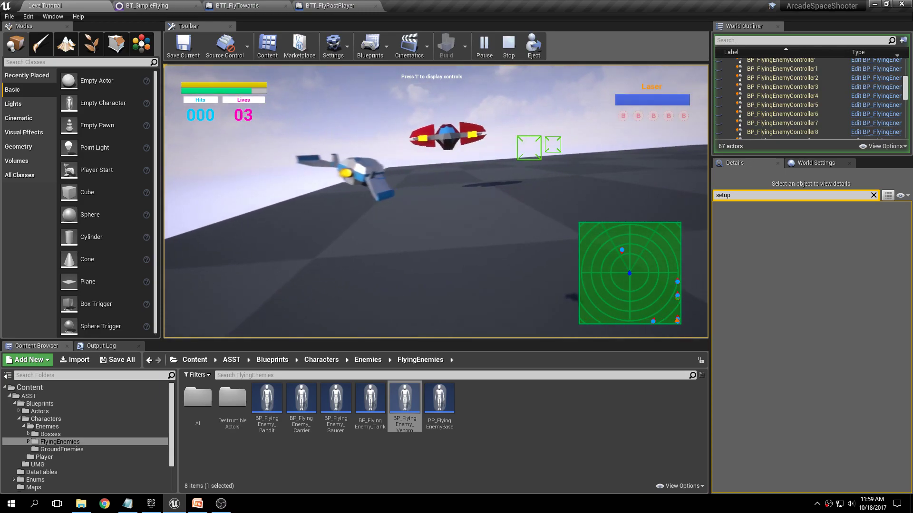
pyautogui.press('w')
pyautogui.press('a')
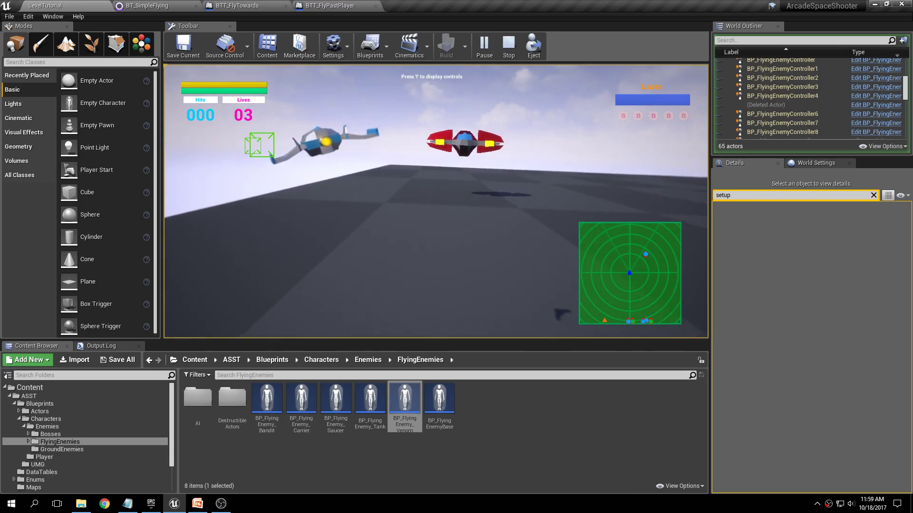
pyautogui.press('d')
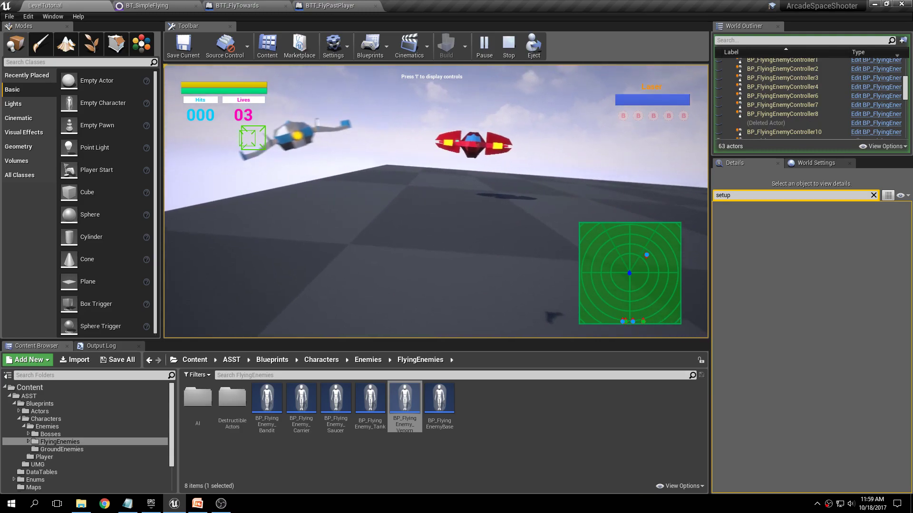
pyautogui.press('d')
pyautogui.press('a')
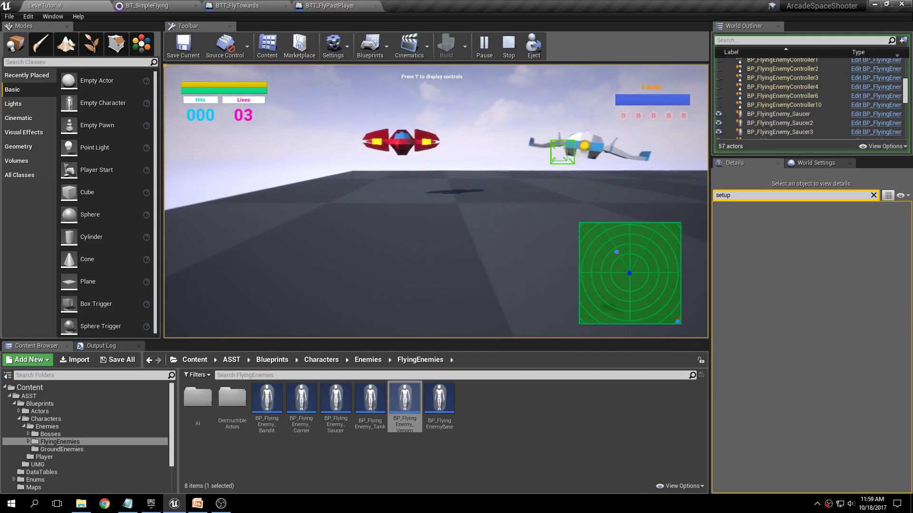
pyautogui.press('s')
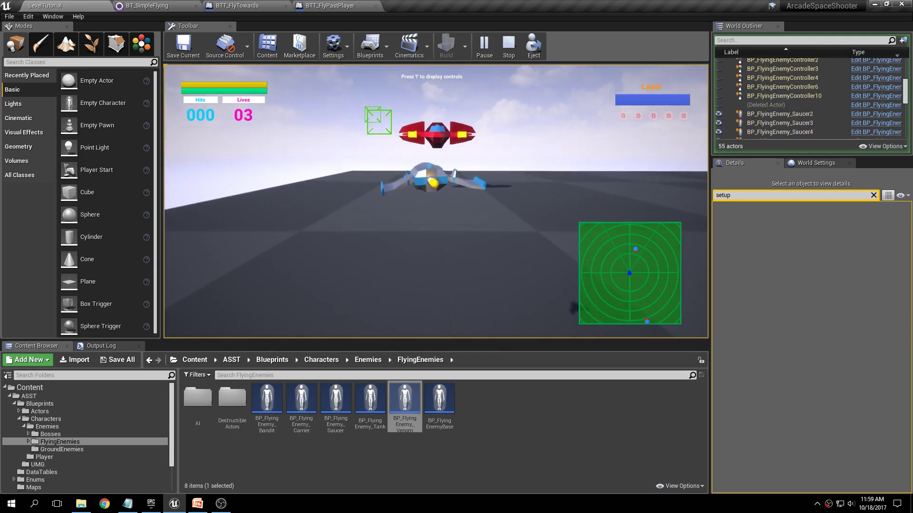
pyautogui.press('shift')
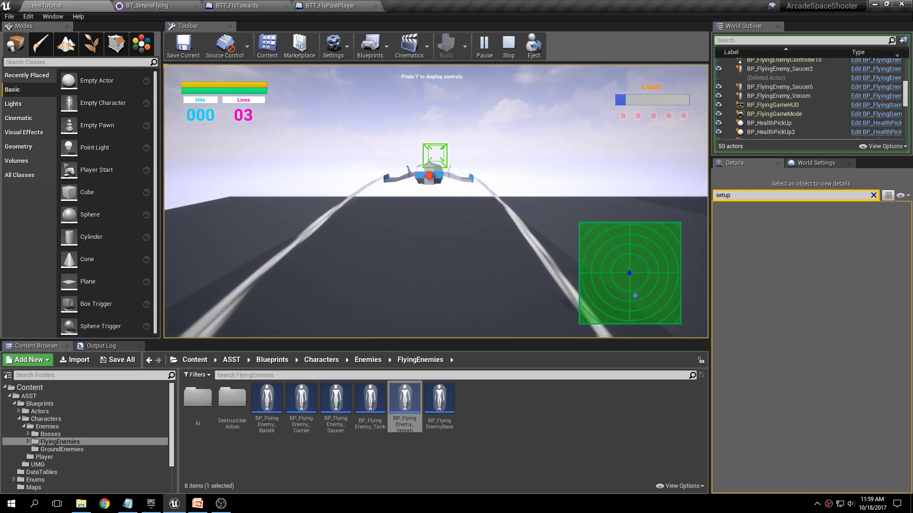
pyautogui.press('Escape')
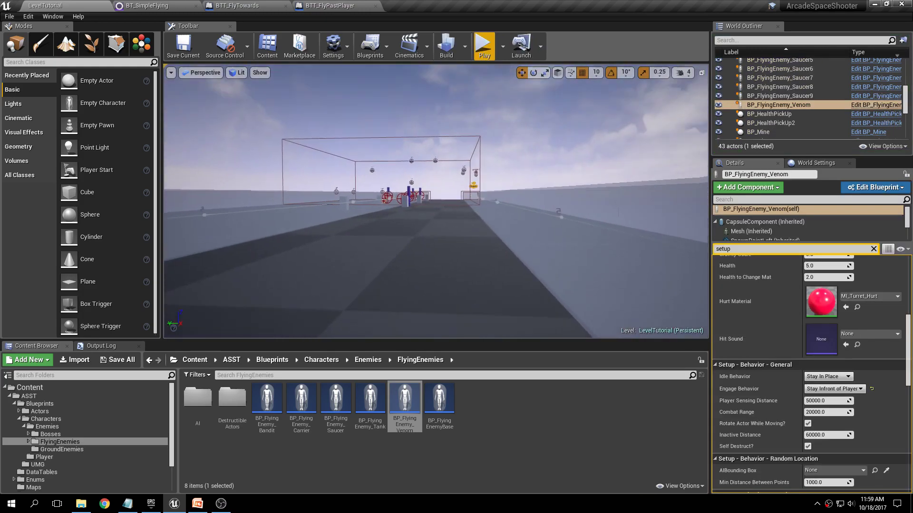
# Set the Venom's Engage Behavior to Come Towards Player
pyautogui.press('w')
pyautogui.moveTo(436, 201); pyautogui.dragTo(460, 198, button='right')
pyautogui.press('w')
pyautogui.moveTo(436, 202); pyautogui.dragTo(221, 200, button='right')
pyautogui.press('d')
pyautogui.press('a')
pyautogui.moveTo(457, 155); pyautogui.dragTo(453, 155, button='right')
pyautogui.press('q')
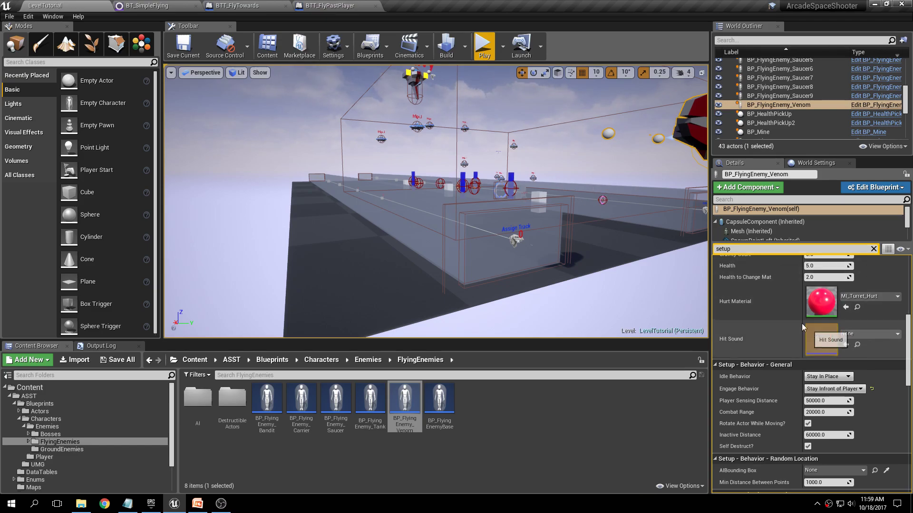
pyautogui.scroll(-4, 908, 322)
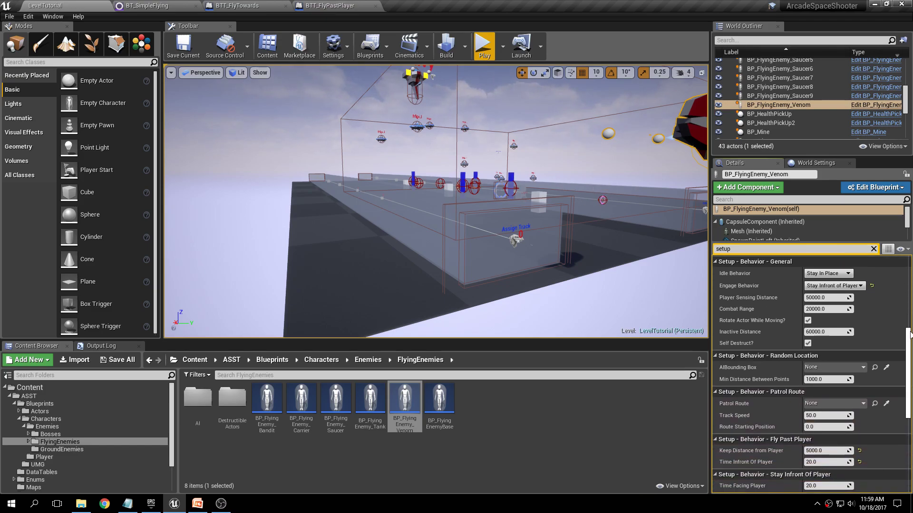
pyautogui.click(858, 303)
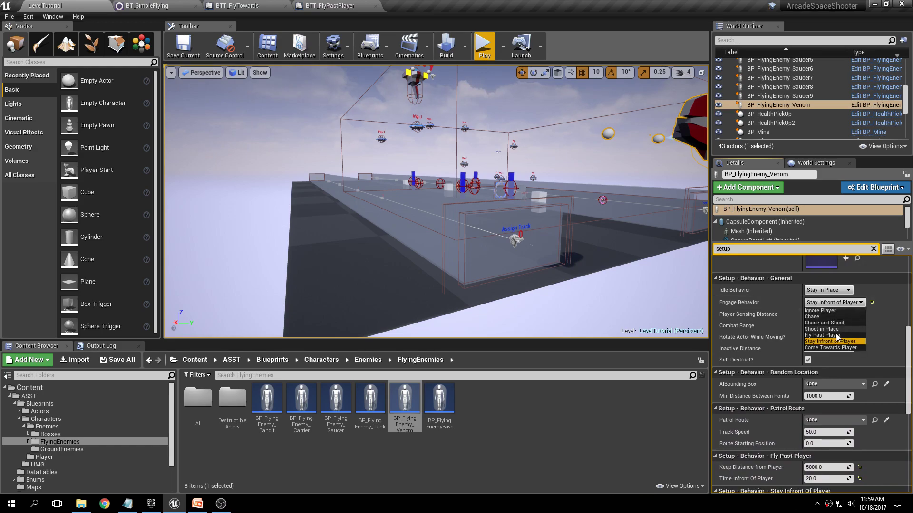
pyautogui.click(839, 348)
# Move the Venom farther away from the tracks' start and rotate it to face back towards the start
pyautogui.moveTo(581, 189); pyautogui.dragTo(564, 167, button='right')
pyautogui.moveTo(442, 164); pyautogui.dragTo(162, 159)
pyautogui.moveTo(279, 141); pyautogui.dragTo(243, 145, button='right')
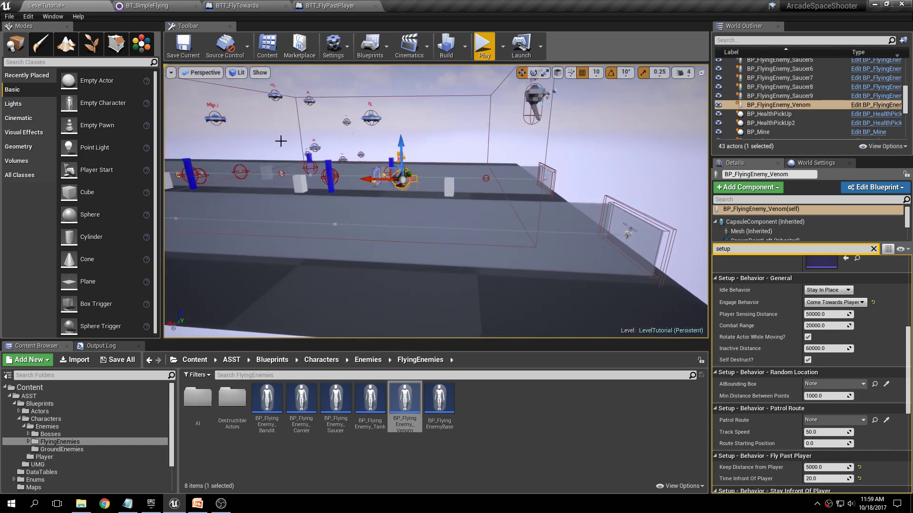
pyautogui.moveTo(373, 175); pyautogui.dragTo(373, 175, button='right')
pyautogui.moveTo(382, 179); pyautogui.dragTo(164, 162)
pyautogui.moveTo(285, 160); pyautogui.dragTo(247, 163, button='right')
pyautogui.moveTo(328, 169); pyautogui.dragTo(318, 169)
pyautogui.press('e')
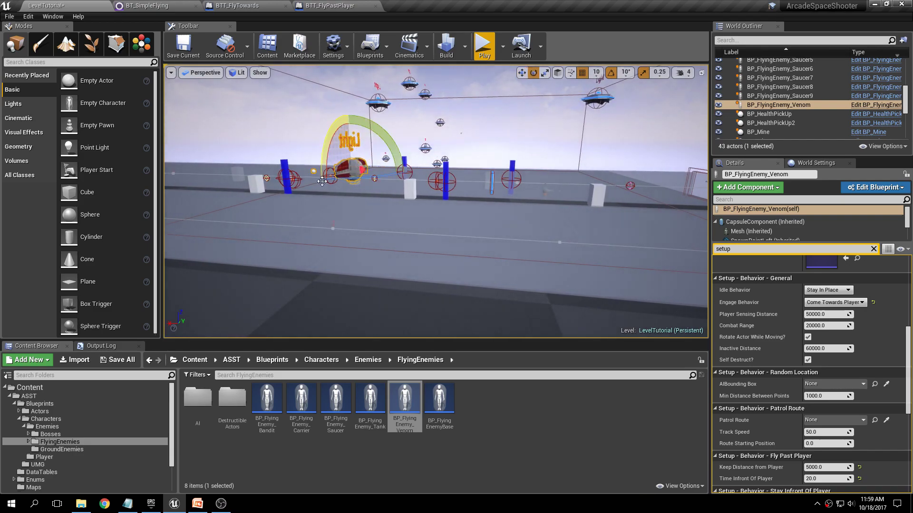
pyautogui.moveTo(456, 185)
pyautogui.mouseDown(button='right')
pyautogui.moveTo(448, 200)
pyautogui.moveTo(448, 192)
pyautogui.mouseUp(button='right')
pyautogui.moveTo(389, 200); pyautogui.dragTo(476, 198)
pyautogui.press('w')
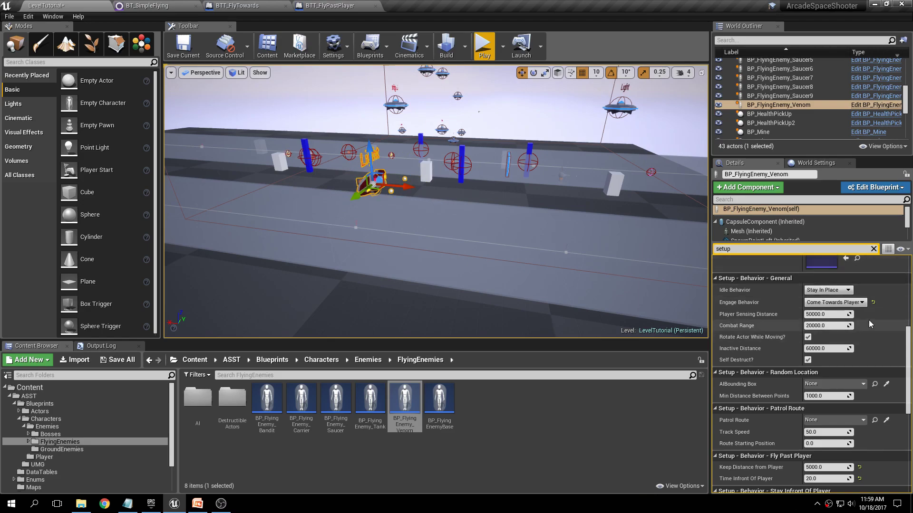
# Review the Come Towards Player settings, then save the level and playtest the Venom's approach
pyautogui.scroll(-5, 840, 304)
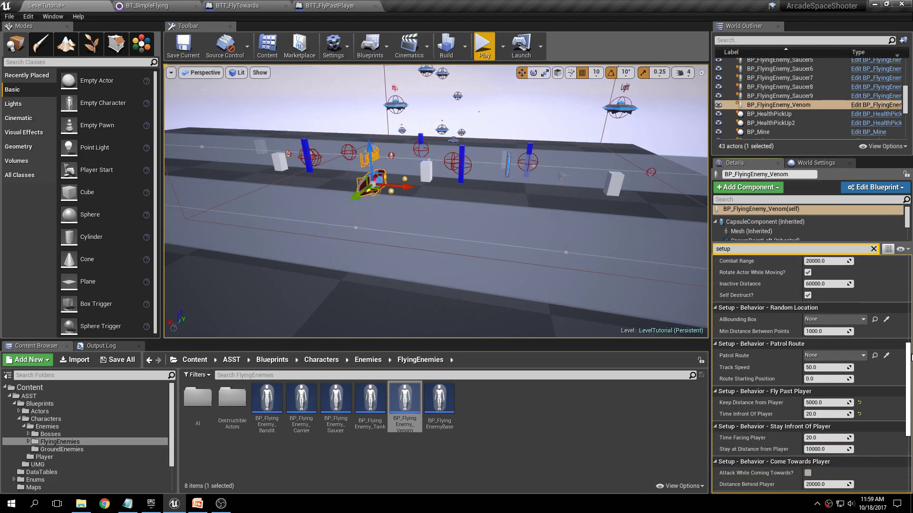
pyautogui.scroll(-2, 745, 346)
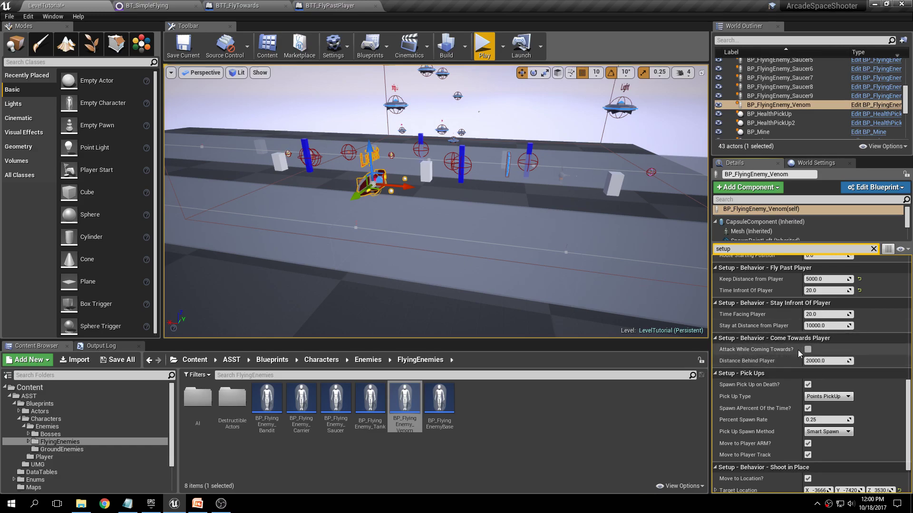
pyautogui.click(114, 360)
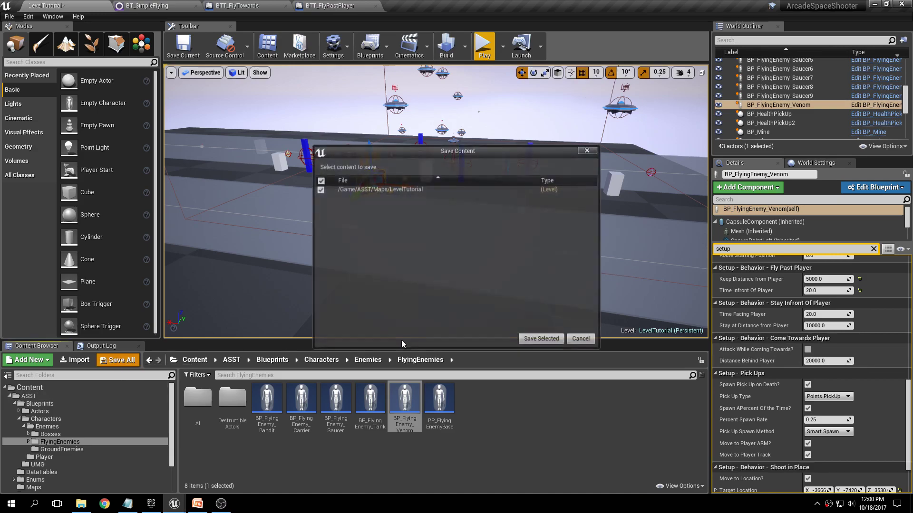
pyautogui.click(547, 339)
pyautogui.click(484, 47)
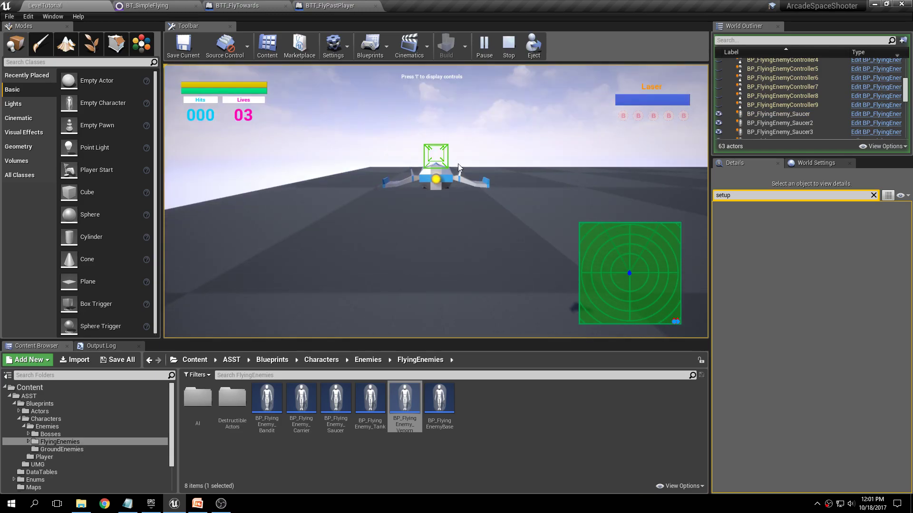
pyautogui.press('Escape')
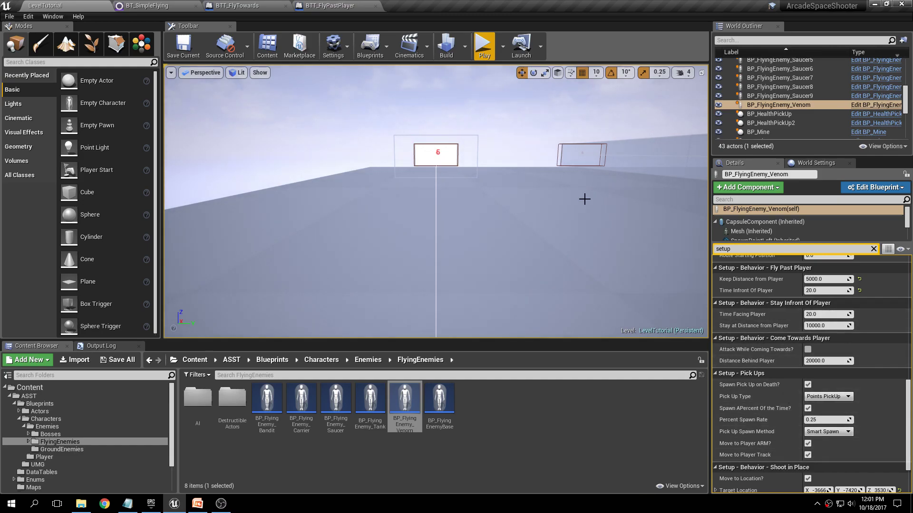
# Enable Attack While Coming Towards for the Venom and move it farther down the second track
pyautogui.moveTo(386, 149)
pyautogui.mouseDown(button='right')
pyautogui.moveTo(622, 133)
pyautogui.moveTo(386, 149)
pyautogui.mouseUp(button='right')
pyautogui.press('w')
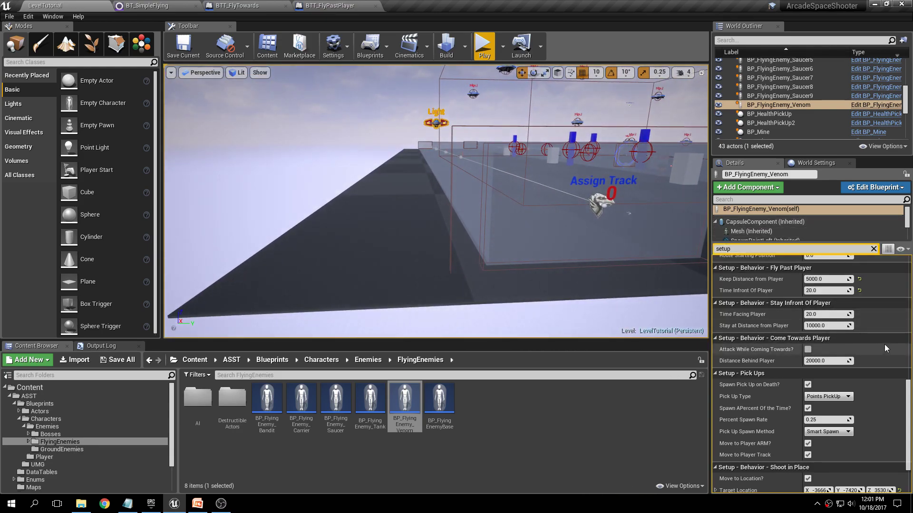
pyautogui.moveTo(748, 351)
pyautogui.press('a')
pyautogui.moveTo(533, 210)
pyautogui.mouseDown(button='right')
pyautogui.moveTo(671, 200)
pyautogui.moveTo(530, 203)
pyautogui.mouseUp(button='right')
pyautogui.moveTo(432, 185); pyautogui.dragTo(229, 173)
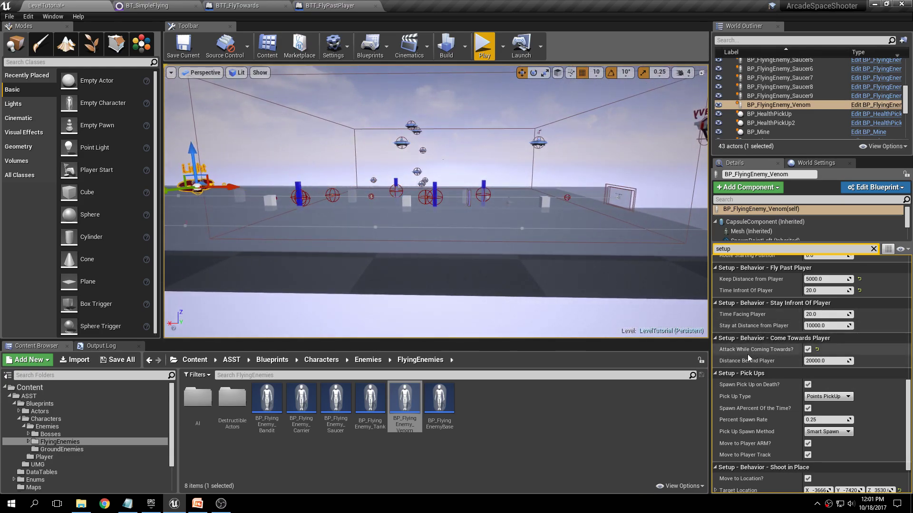
# Save and playtest the level with the Venom's Distance Behind Player set to 40000
pyautogui.click(817, 362)
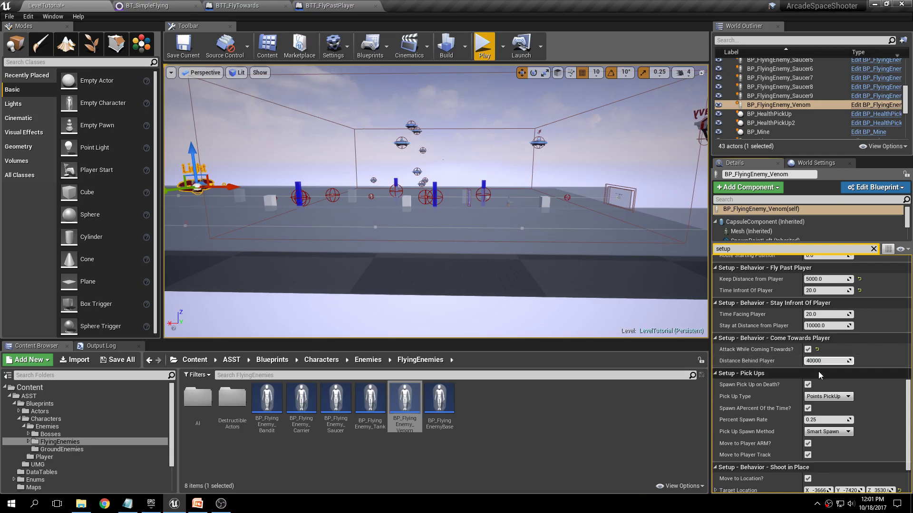
pyautogui.click(117, 360)
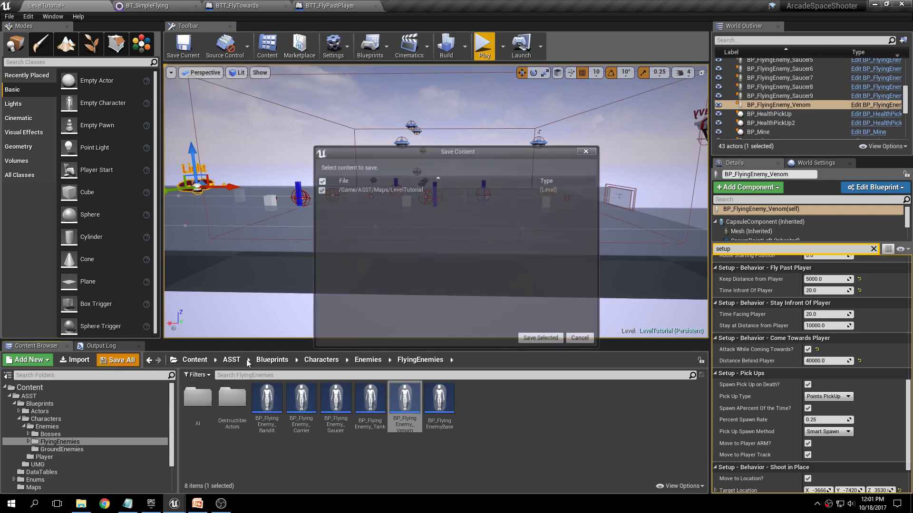
pyautogui.click(541, 339)
pyautogui.hotkey('alt', 'p')
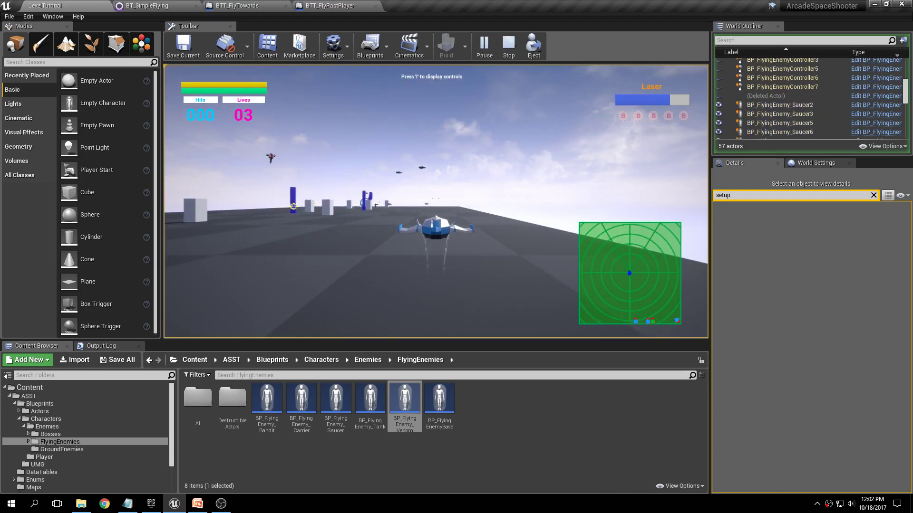
pyautogui.press('Escape')
# Move the Venom from the second track onto the main track among the obstacles
pyautogui.moveTo(485, 130); pyautogui.dragTo(455, 147, button='right')
pyautogui.press('w')
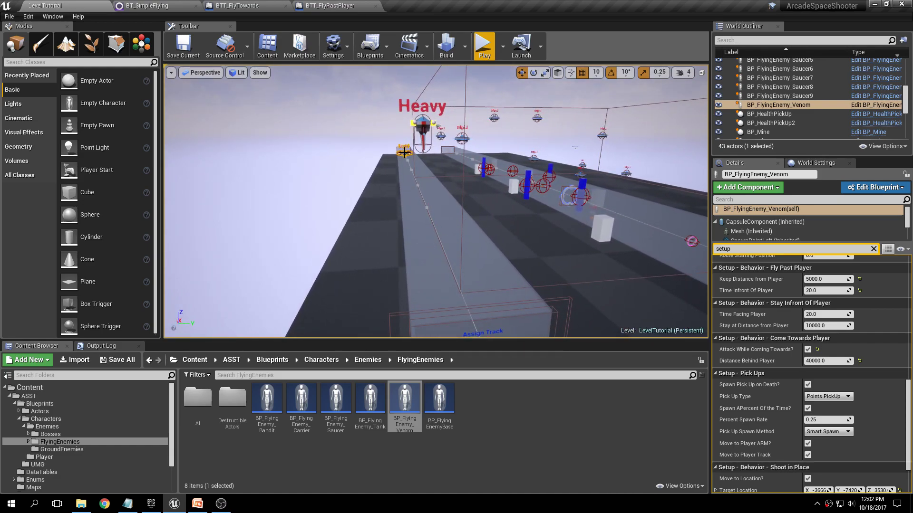
pyautogui.press('w')
pyautogui.moveTo(499, 175)
pyautogui.mouseDown(button='right')
pyautogui.moveTo(533, 186)
pyautogui.moveTo(648, 185)
pyautogui.moveTo(501, 179)
pyautogui.mouseUp(button='right')
pyautogui.press('a')
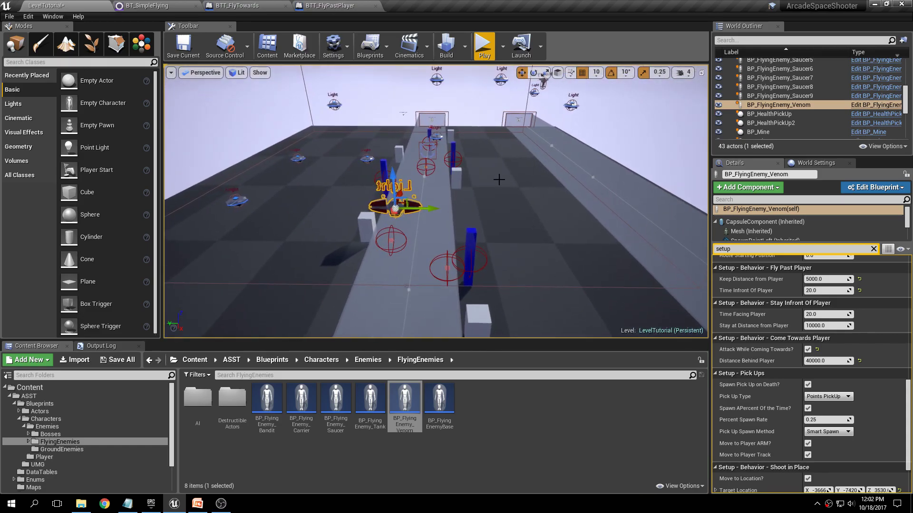
pyautogui.press('d')
pyautogui.moveTo(451, 202); pyautogui.dragTo(425, 172, button='right')
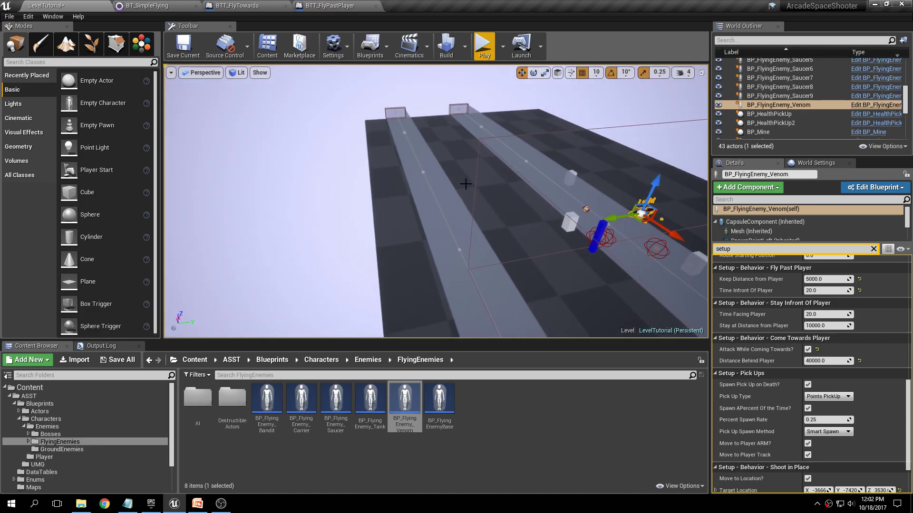
# Delete the second track, BP_Track2, together with the separate actor placed at its start point
pyautogui.click(425, 173)
pyautogui.moveTo(440, 213)
pyautogui.mouseDown(button='right')
pyautogui.moveTo(590, 217)
pyautogui.moveTo(656, 207)
pyautogui.moveTo(485, 215)
pyautogui.moveTo(447, 226)
pyautogui.mouseUp(button='right')
pyautogui.press('w')
pyautogui.press('d')
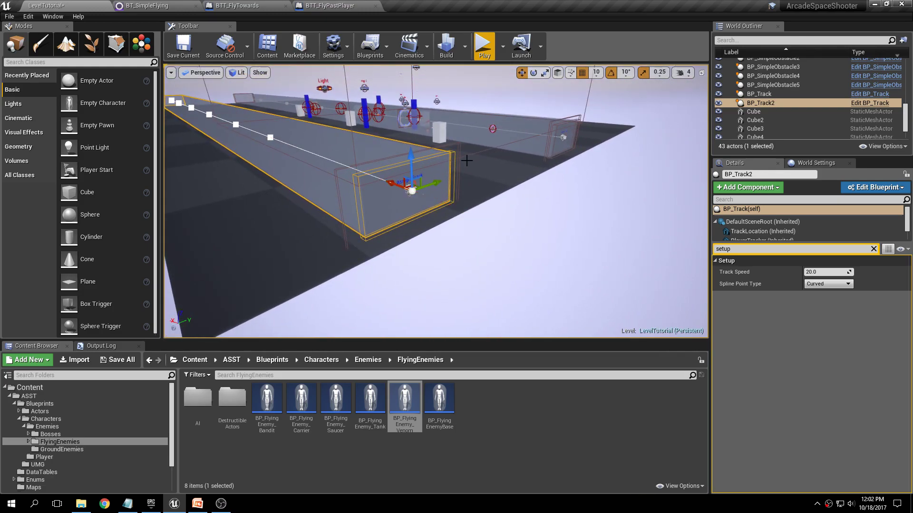
pyautogui.click(412, 189)
pyautogui.press('Delete')
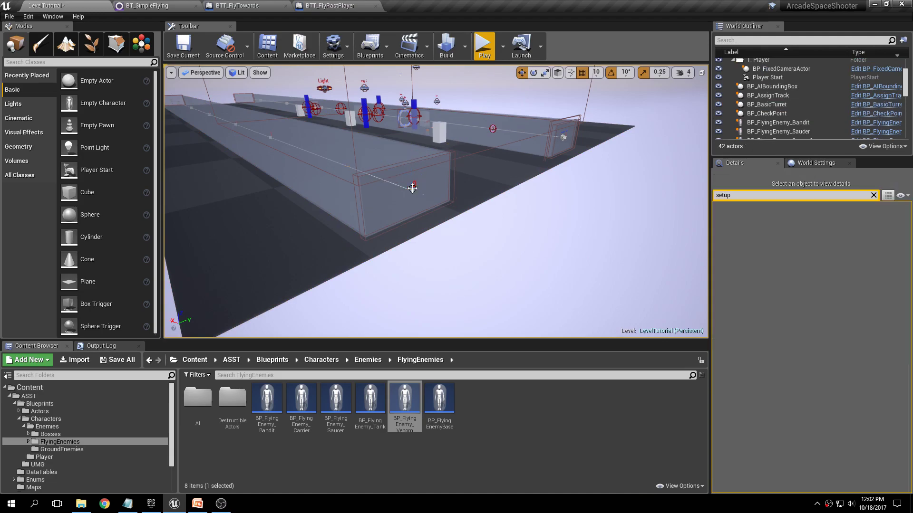
pyautogui.click(414, 191)
pyautogui.press('Delete')
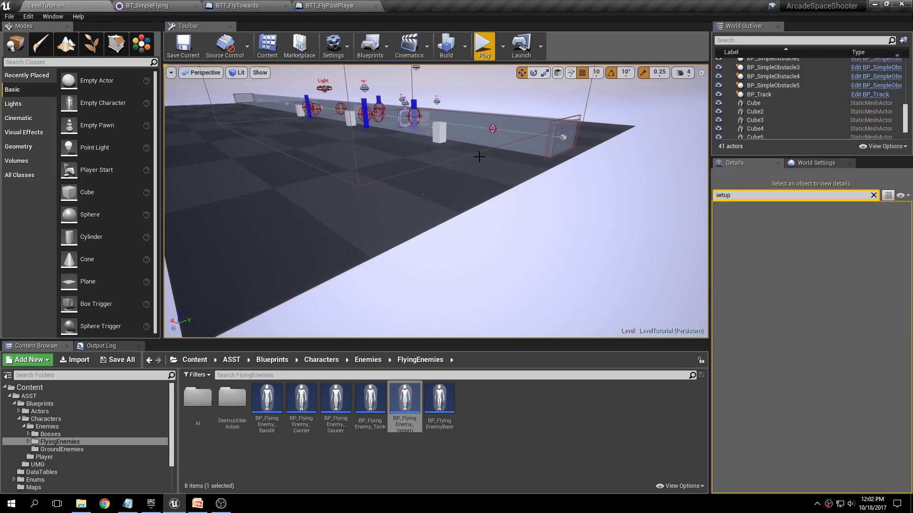
# Filter the World Outliner for "player", focus on the Player Start at the main track's beginning, and save all modified assets
pyautogui.click(737, 43)
pyautogui.write('player')
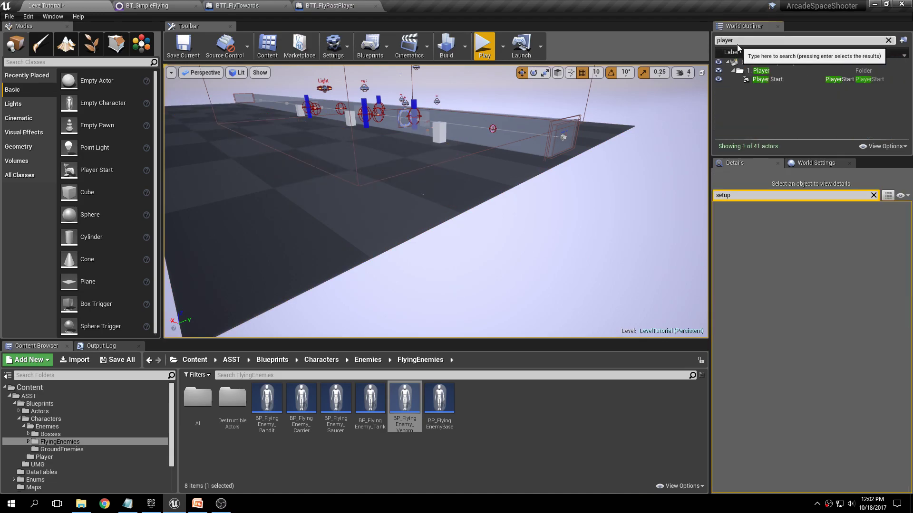
pyautogui.click(755, 78)
pyautogui.moveTo(444, 187); pyautogui.dragTo(585, 135)
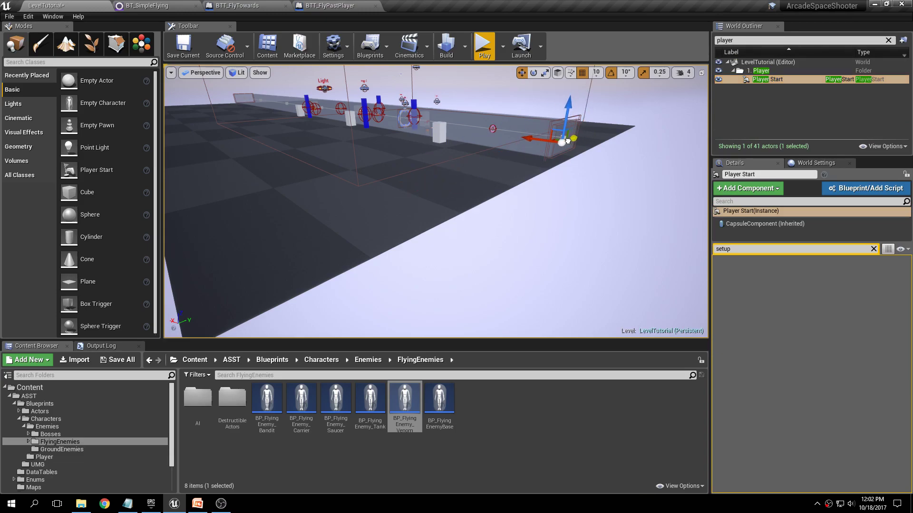
pyautogui.press('f')
pyautogui.press('s')
pyautogui.moveTo(403, 204); pyautogui.dragTo(352, 197, button='right')
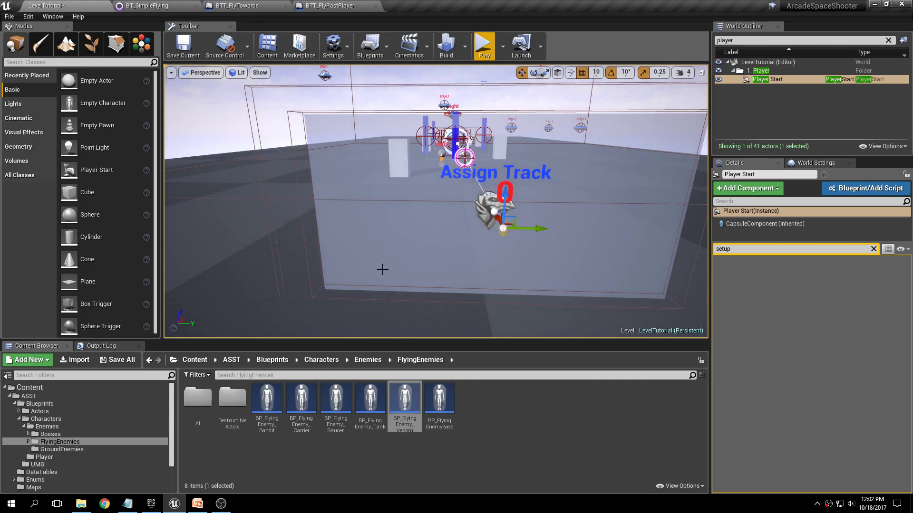
pyautogui.click(122, 361)
pyautogui.click(525, 337)
# Duplicate the Venom on the main track and move the copy back along the track to its starting end
pyautogui.moveTo(480, 155); pyautogui.dragTo(518, 144, button='right')
pyautogui.press('a')
pyautogui.moveTo(442, 157); pyautogui.dragTo(483, 169, button='right')
pyautogui.press('w')
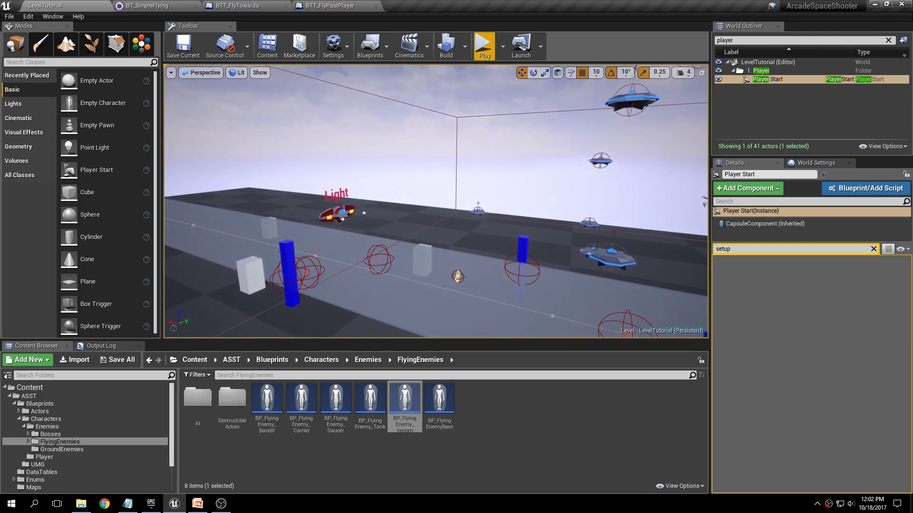
pyautogui.click(337, 214)
pyautogui.press('s')
pyautogui.moveTo(337, 214); pyautogui.dragTo(399, 224, button='right')
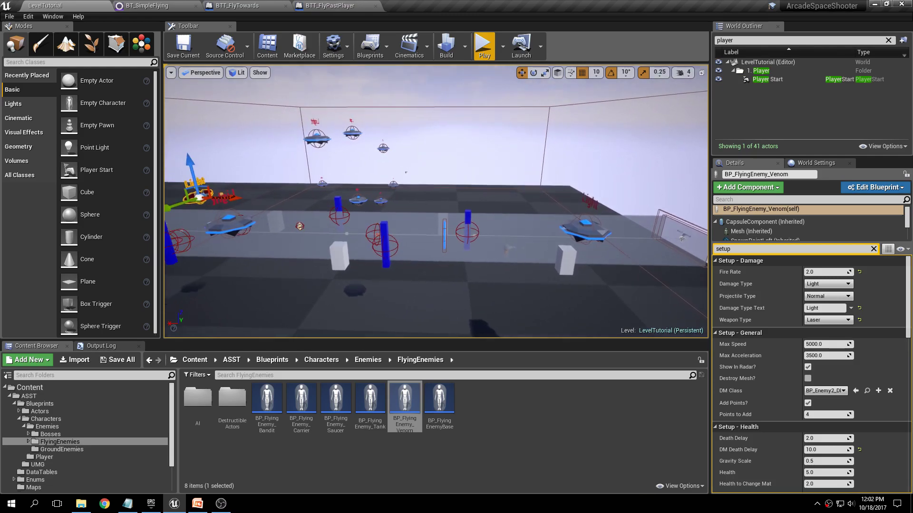
pyautogui.press('d')
pyautogui.moveTo(328, 176); pyautogui.dragTo(333, 182, button='right')
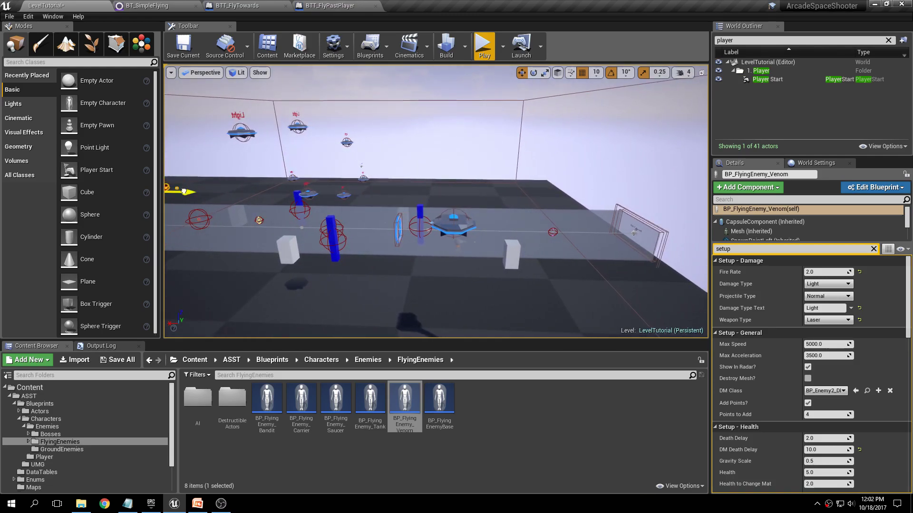
pyautogui.moveTo(673, 191); pyautogui.dragTo(688, 190)
pyautogui.press('d')
pyautogui.moveTo(687, 189); pyautogui.dragTo(689, 190, button='right')
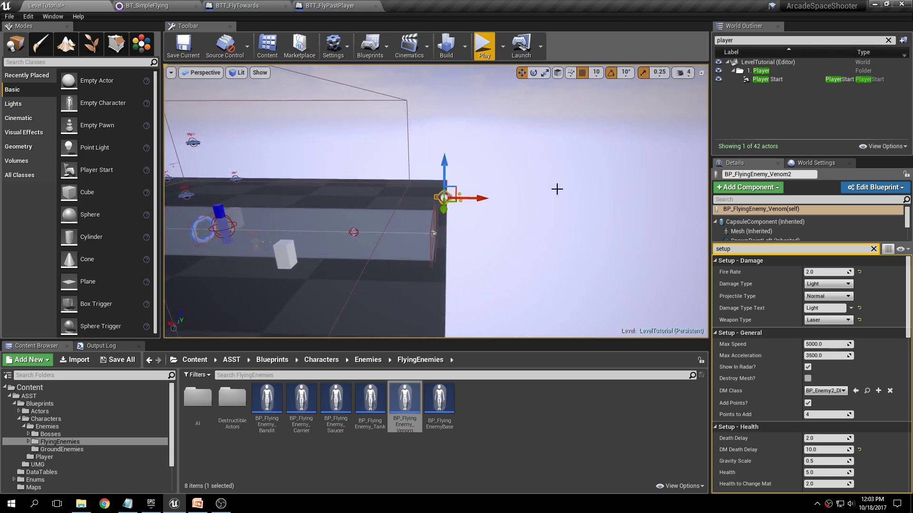
# Turn the duplicated Venom around to face down the track and place it farther back, behind the track's start
pyautogui.press('e')
pyautogui.moveTo(569, 205); pyautogui.dragTo(540, 216)
pyautogui.press('w')
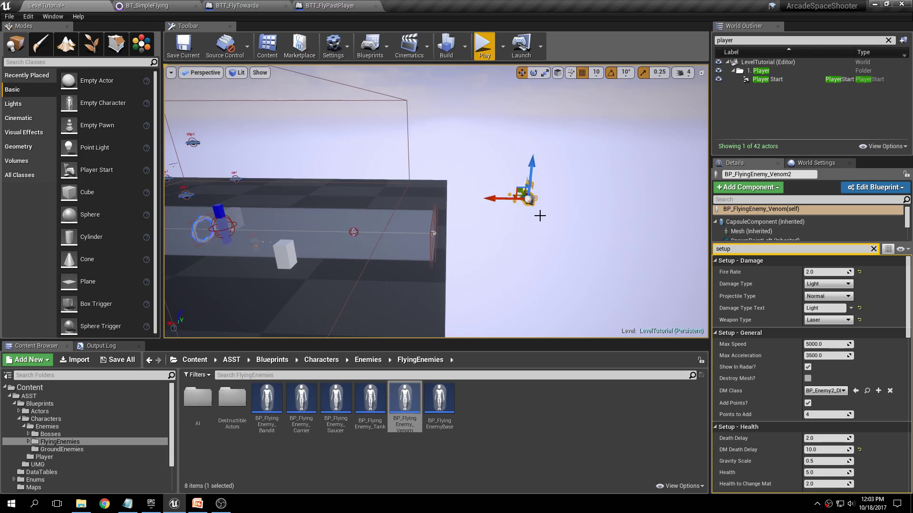
# Set the duplicated Venom's Fire Rate to 4.0 and collapse its Damage, General and Health setup categories
pyautogui.click(716, 261)
pyautogui.click(750, 261)
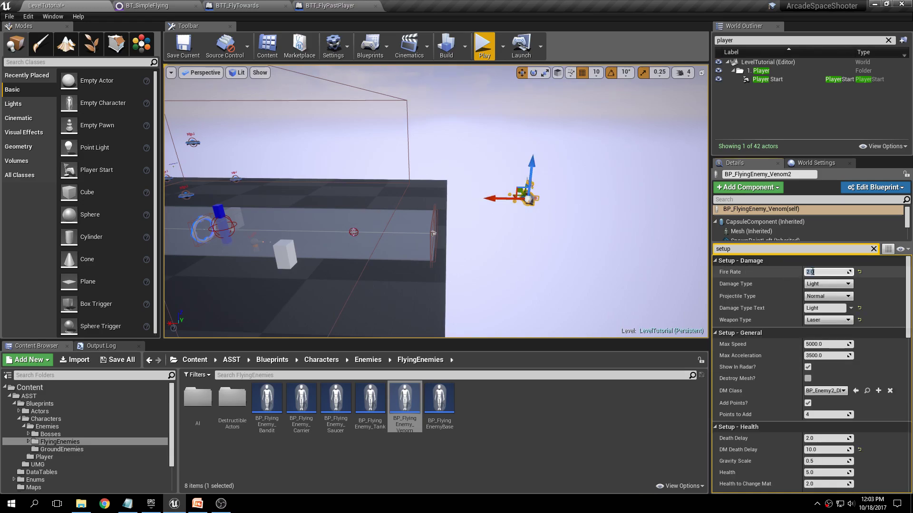
pyautogui.click(716, 261)
pyautogui.click(715, 272)
pyautogui.click(716, 284)
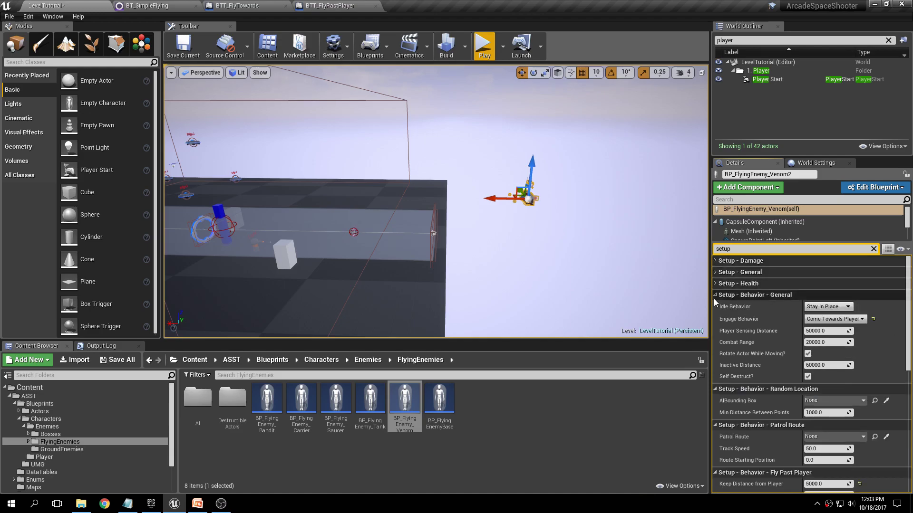
# Set the duplicated Venom's Engage Behavior to Fly Past Player and save all modified assets
pyautogui.click(826, 320)
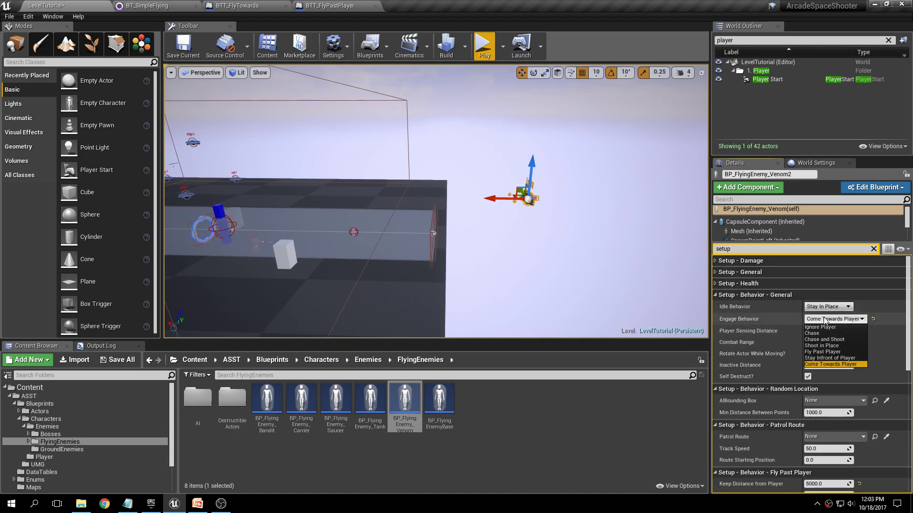
pyautogui.click(838, 352)
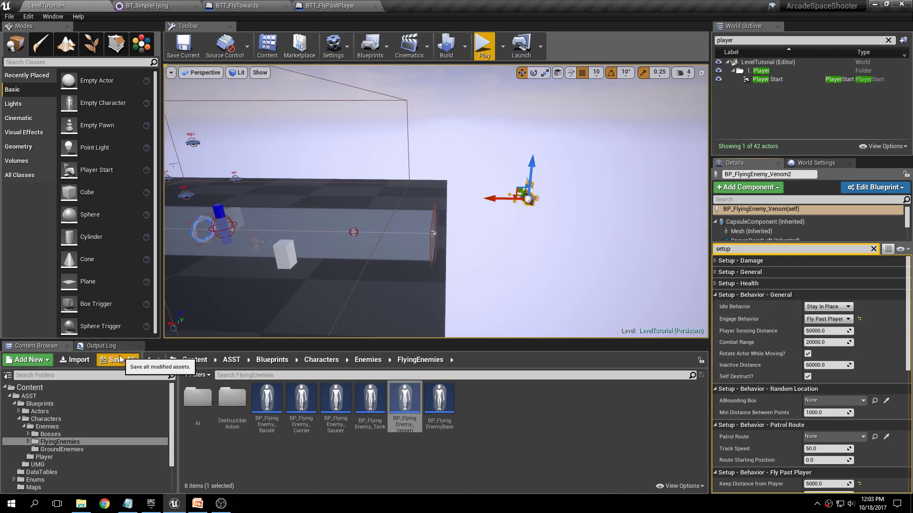
pyautogui.click(118, 360)
pyautogui.click(541, 339)
# Set the duplicated Venom's Engage Behavior to Stay Infront of Player and save all modified assets
pyautogui.click(828, 318)
pyautogui.click(826, 358)
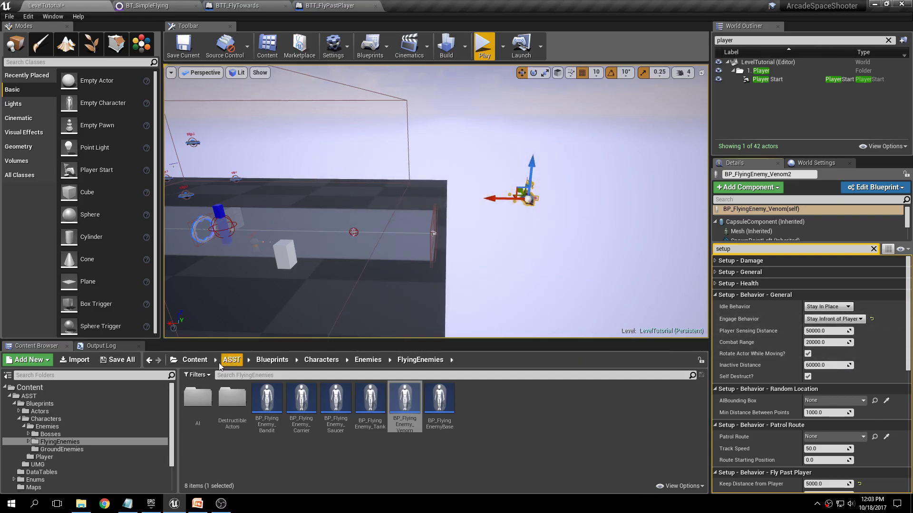
pyautogui.click(136, 361)
pyautogui.click(540, 337)
# Playtest the level to observe the duplicated Venom's Stay Infront of Player behavior, and stop the session
pyautogui.moveTo(523, 200); pyautogui.dragTo(699, 188, button='right')
pyautogui.moveTo(528, 217); pyautogui.dragTo(592, 219, button='right')
pyautogui.click(554, 189)
pyautogui.moveTo(554, 189); pyautogui.dragTo(587, 193, button='right')
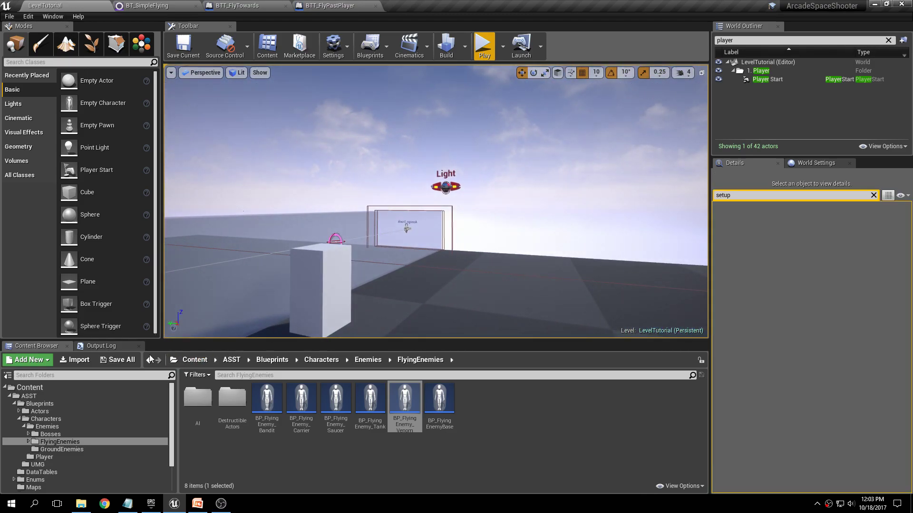
pyautogui.press('w')
pyautogui.moveTo(563, 301); pyautogui.dragTo(366, 294, button='right')
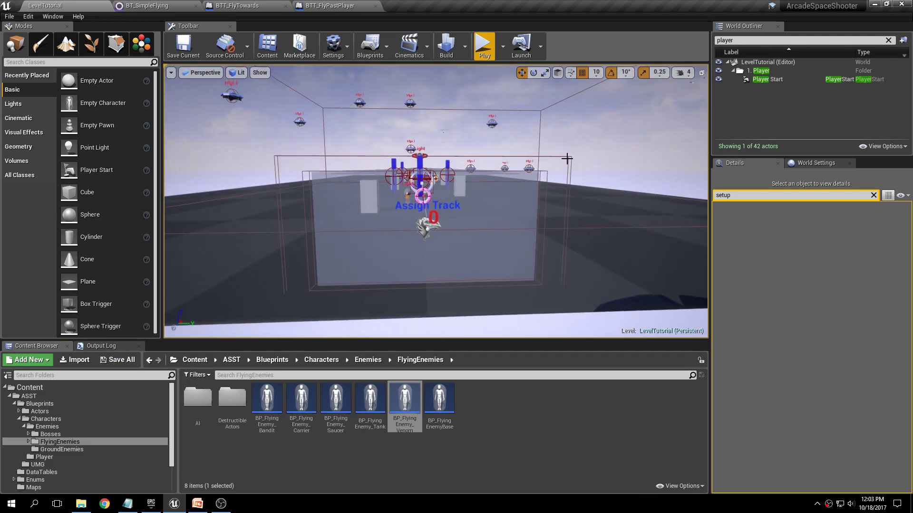
pyautogui.click(503, 46)
pyautogui.click(516, 173)
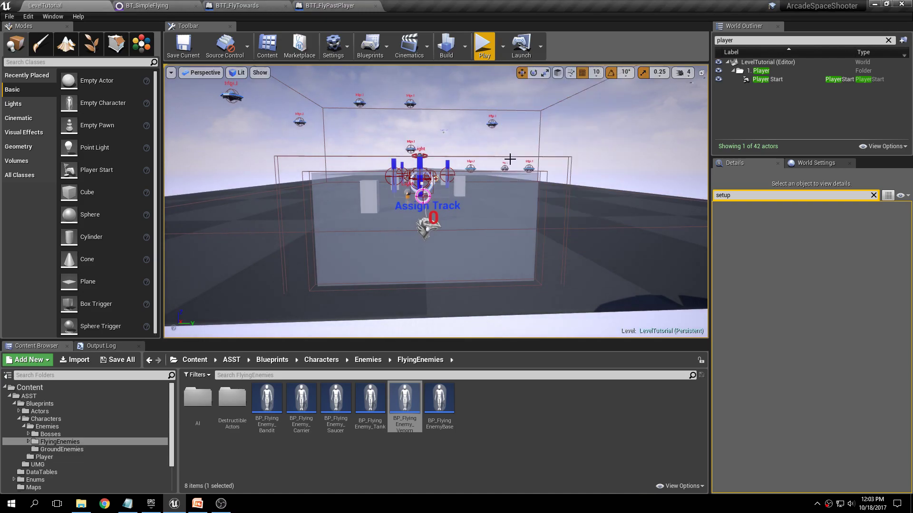
pyautogui.click(479, 55)
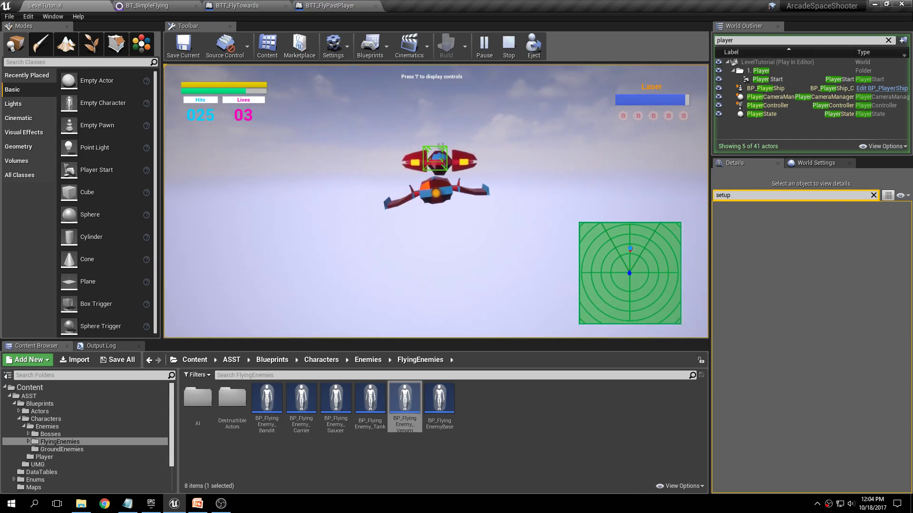
pyautogui.press('Escape')
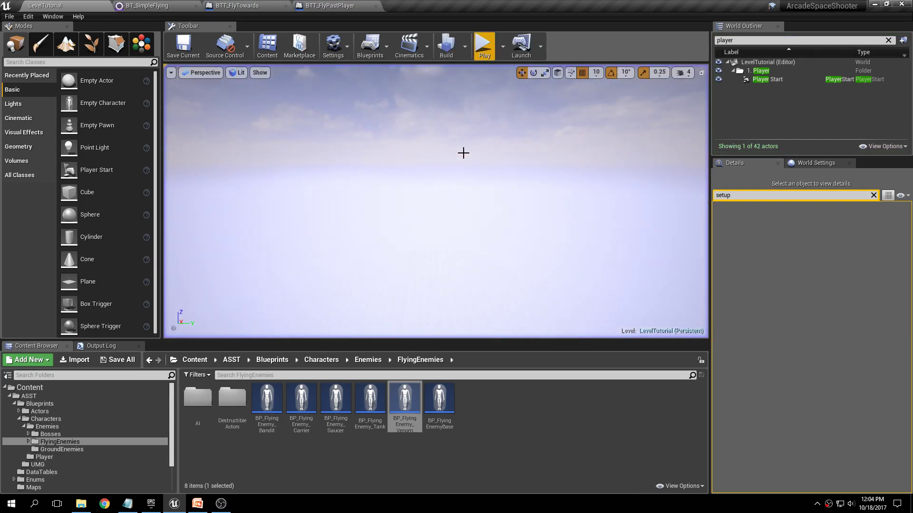
# Clear the property filter and select the Heavy Bandit enemy beside the main track
pyautogui.moveTo(437, 203); pyautogui.dragTo(258, 185, button='right')
pyautogui.press('w')
pyautogui.click(462, 149)
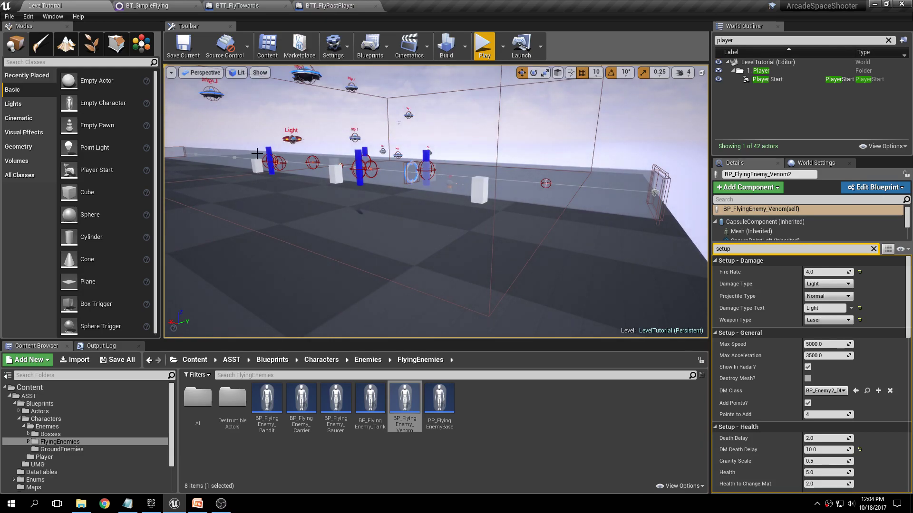
pyautogui.moveTo(592, 131); pyautogui.dragTo(372, 176, button='right')
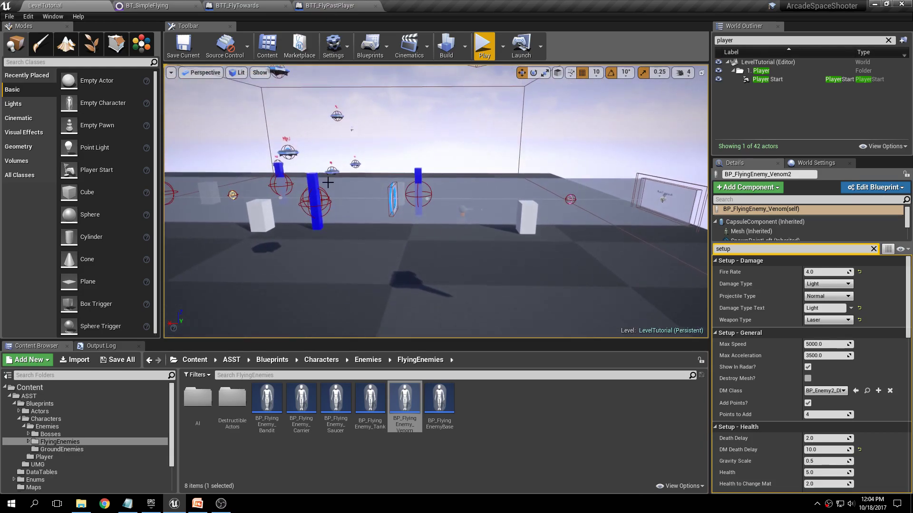
pyautogui.moveTo(460, 124)
pyautogui.mouseDown(button='right')
pyautogui.moveTo(290, 133)
pyautogui.moveTo(271, 171)
pyautogui.moveTo(470, 116)
pyautogui.mouseUp(button='right')
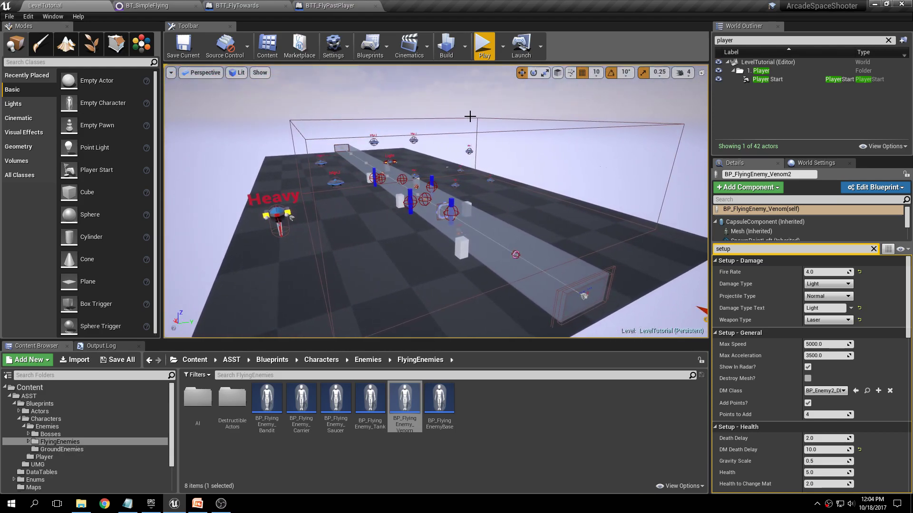
pyautogui.click(875, 250)
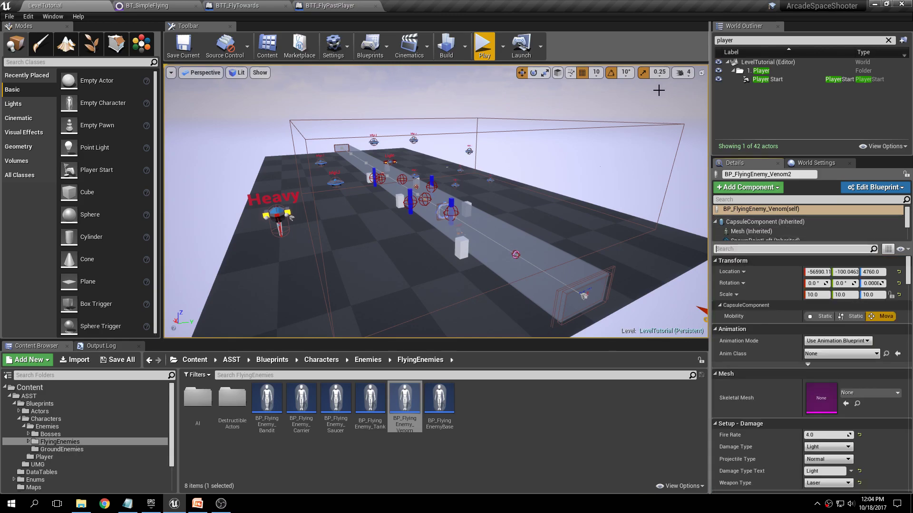
pyautogui.click(280, 216)
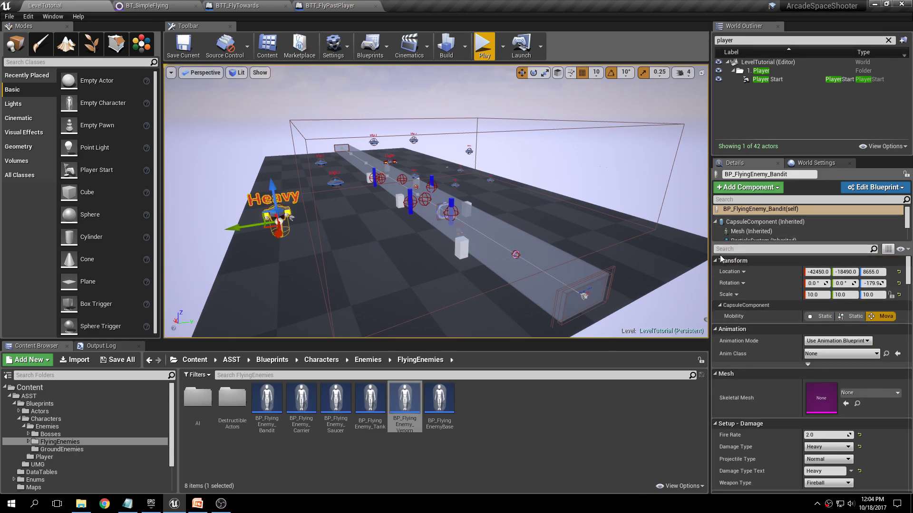
# Try to show only the Bandit's "setup" properties, and deselect the enemy
pyautogui.click(746, 200)
pyautogui.write('setup')
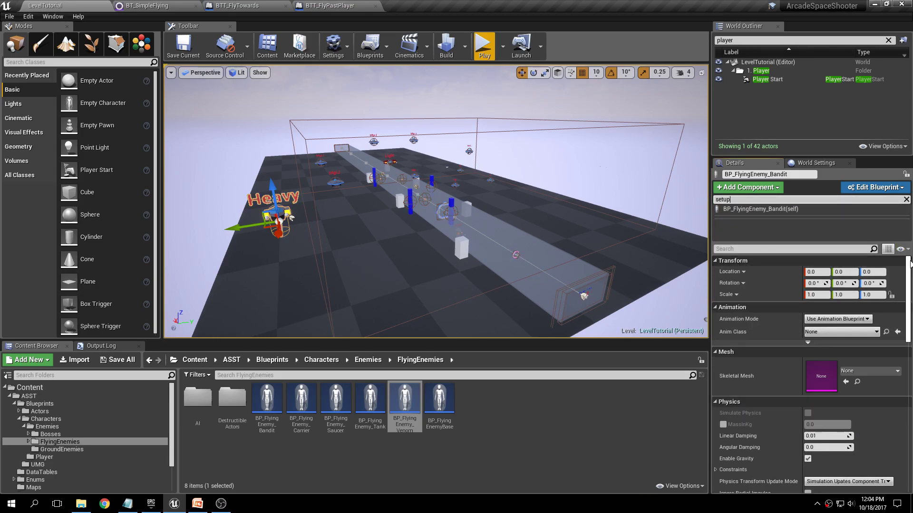
pyautogui.moveTo(911, 263); pyautogui.dragTo(878, 319)
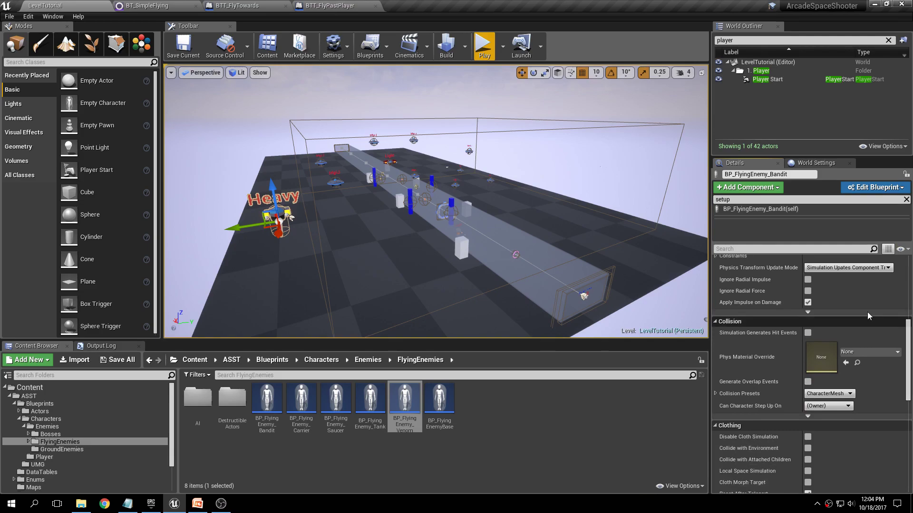
pyautogui.scroll(3, 754, 312)
pyautogui.scroll(7, 754, 313)
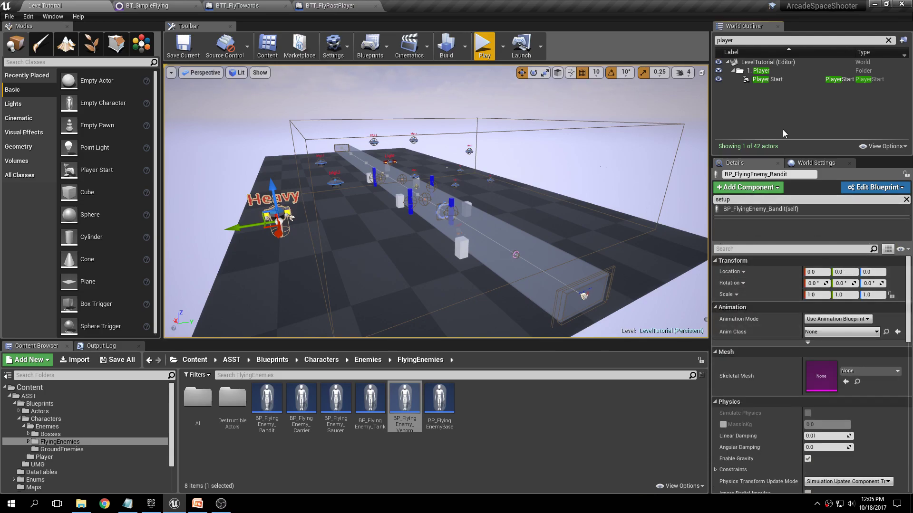
pyautogui.click(269, 241)
pyautogui.click(276, 224)
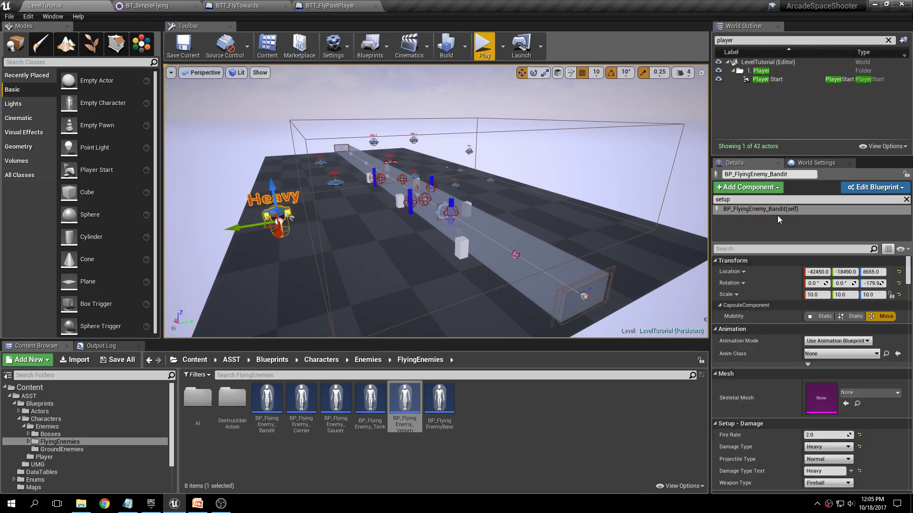
pyautogui.click(748, 210)
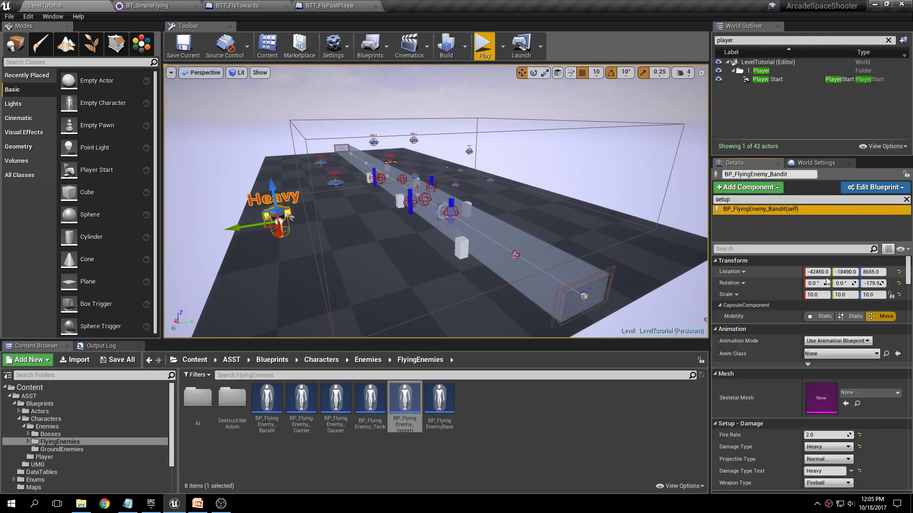
pyautogui.click(591, 161)
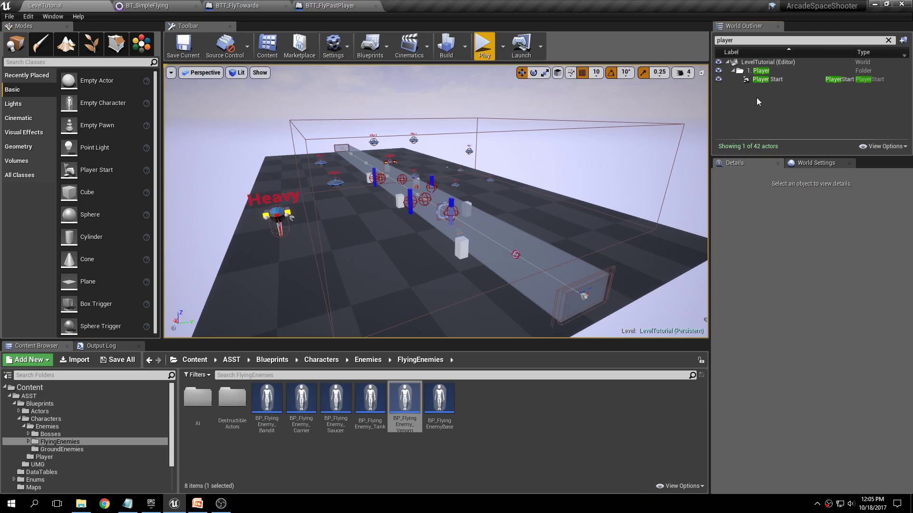
# Clear the World Outliner search, select the duplicated Venom behind the track's start, and filter its properties for "setup"
pyautogui.click(889, 41)
pyautogui.moveTo(618, 186); pyautogui.dragTo(692, 186, button='right')
pyautogui.press('w')
pyautogui.click(505, 223)
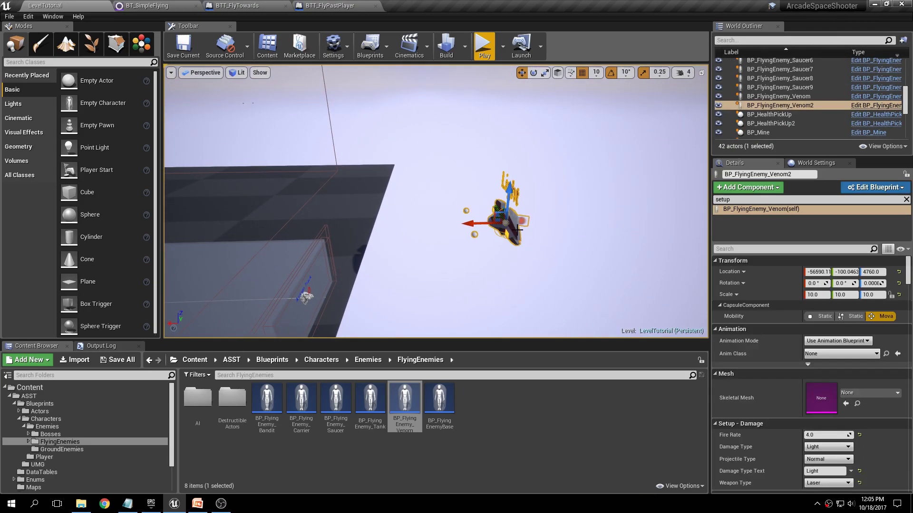
pyautogui.click(731, 249)
pyautogui.write('set')
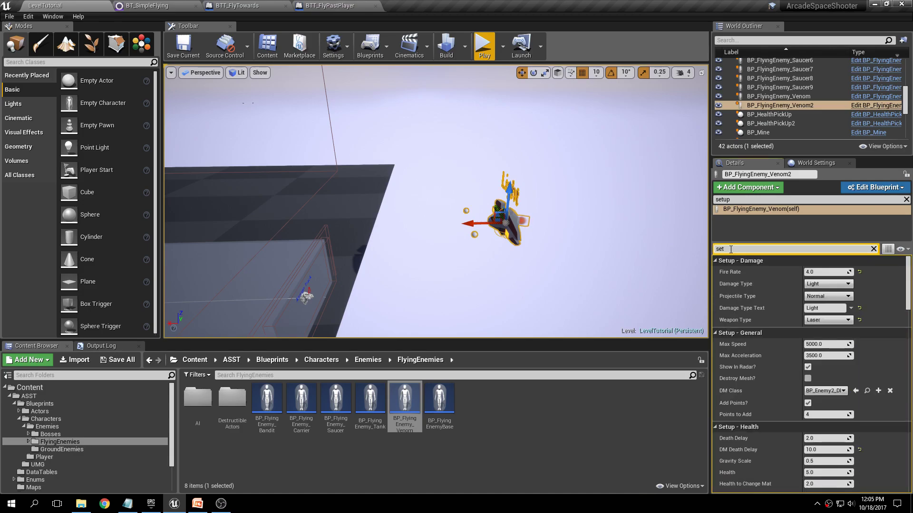
pyautogui.write('up')
# Collapse the duplicated Venom's Damage, General and Health setup categories and set its Engage Behavior to Ignore Player
pyautogui.click(716, 261)
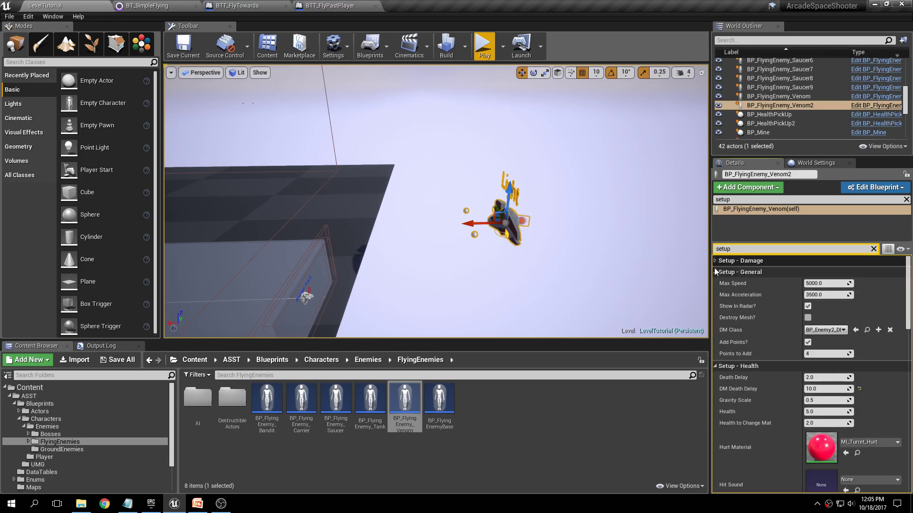
pyautogui.click(716, 273)
pyautogui.click(716, 284)
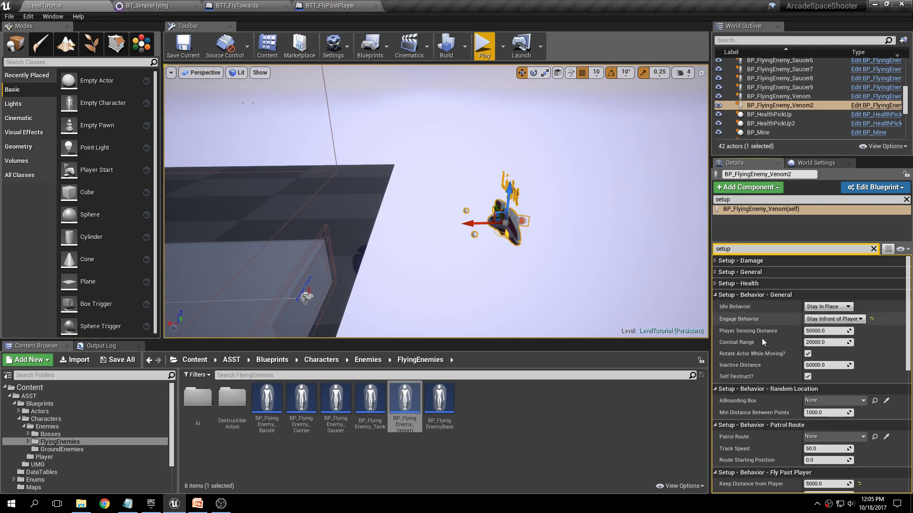
pyautogui.click(837, 320)
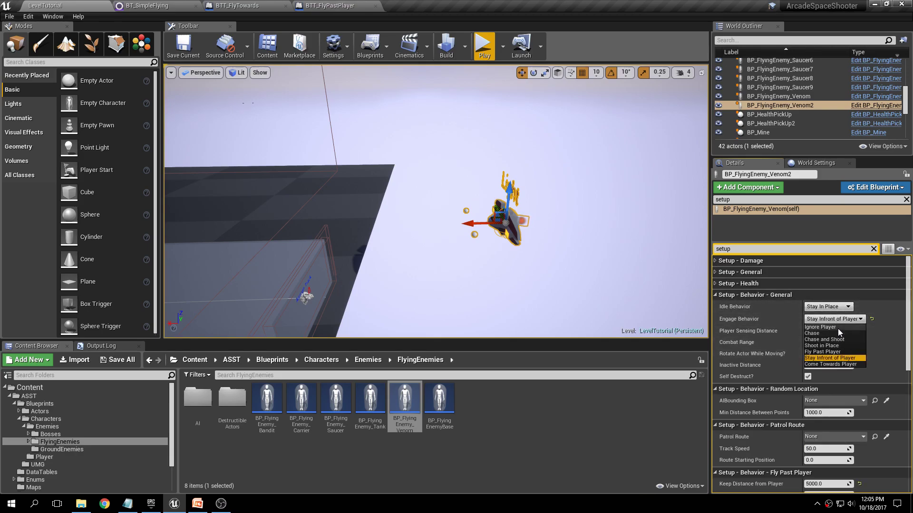
pyautogui.click(837, 328)
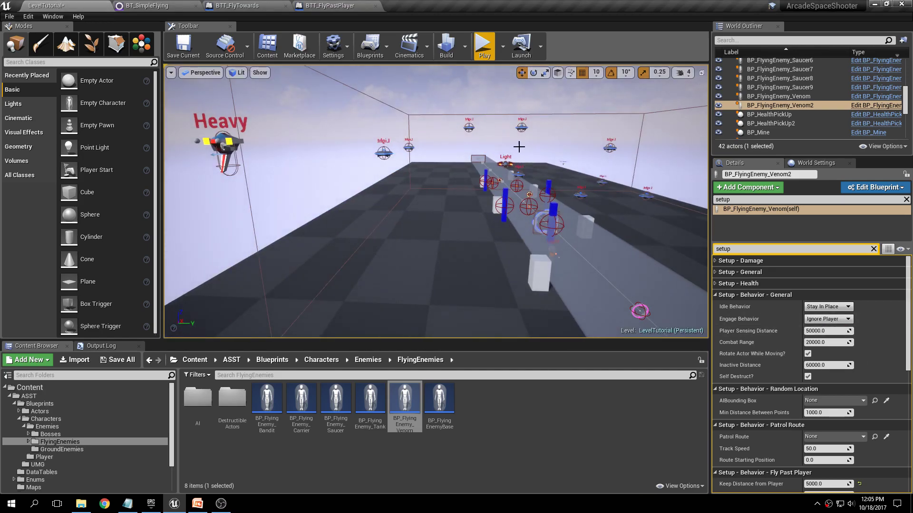
# Try the Engage Behaviors Chase and Chase and Shoot on the duplicated Venom, and check its Damage setup settings
pyautogui.click(832, 320)
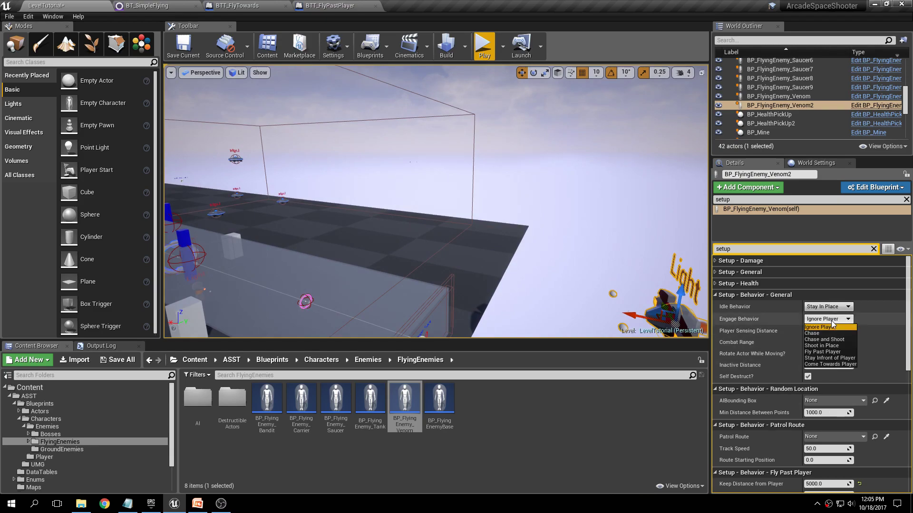
pyautogui.click(812, 333)
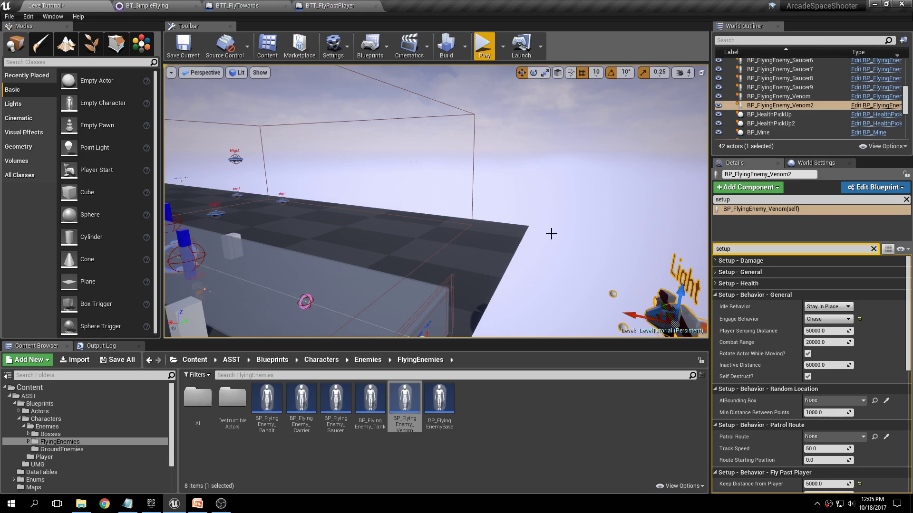
pyautogui.click(827, 319)
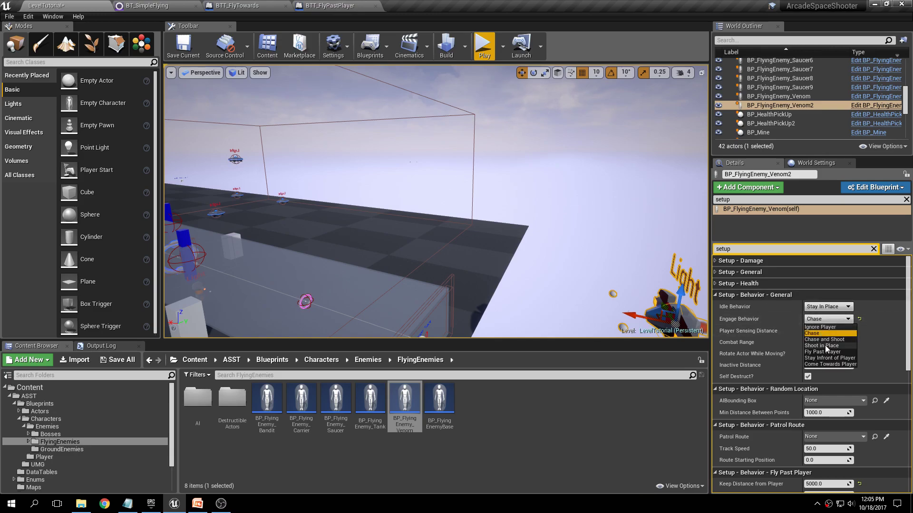
pyautogui.click(829, 340)
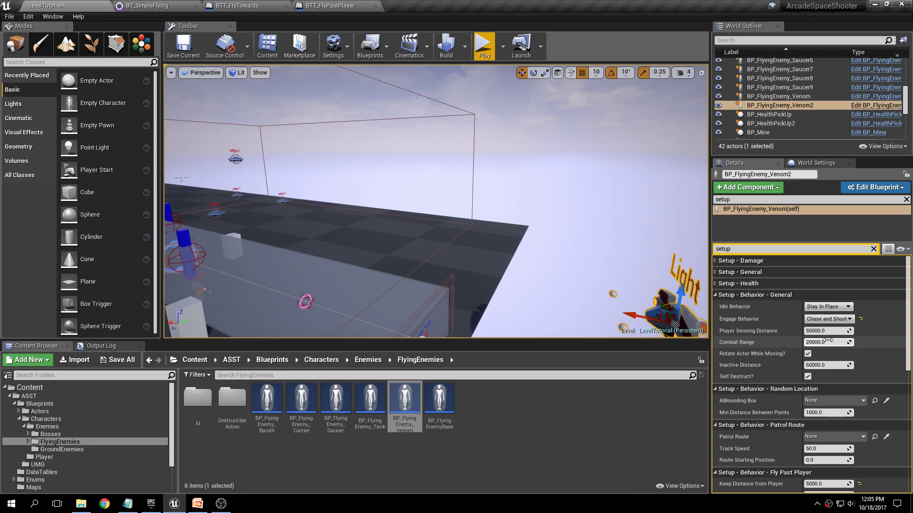
pyautogui.click(715, 261)
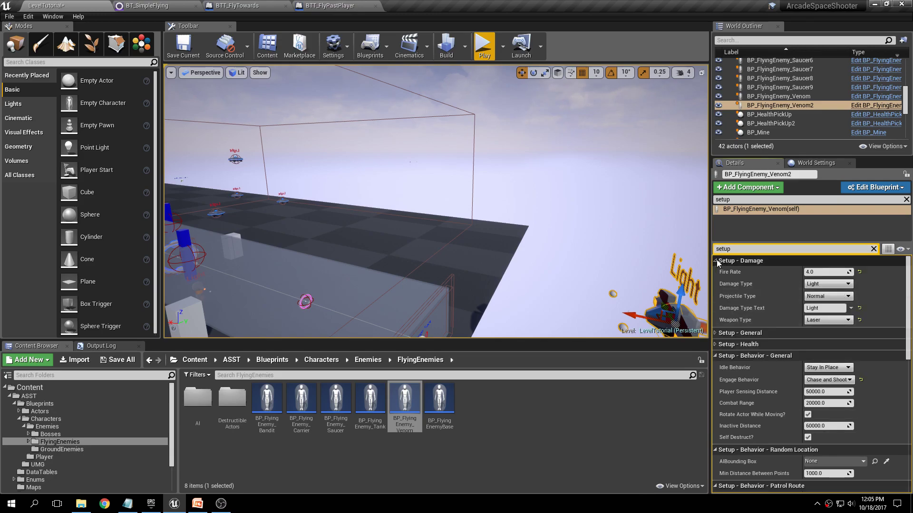
pyautogui.click(715, 261)
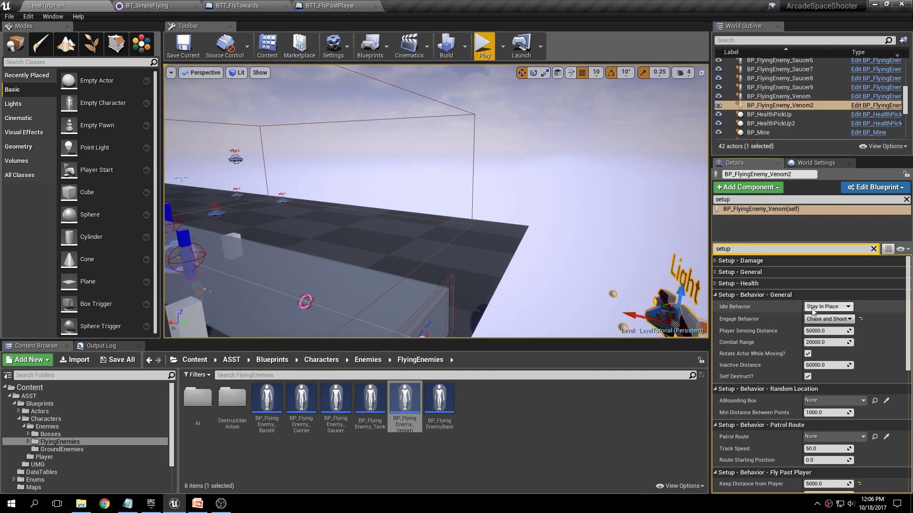
# Try the Engage Behaviors Shoot in Place and Fly Past Player on the duplicated Venom
pyautogui.click(823, 318)
pyautogui.click(826, 346)
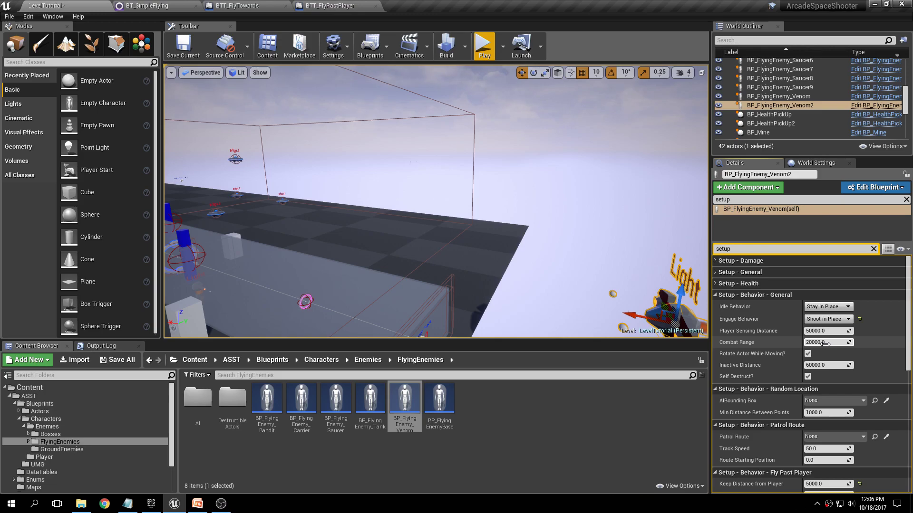
pyautogui.click(827, 319)
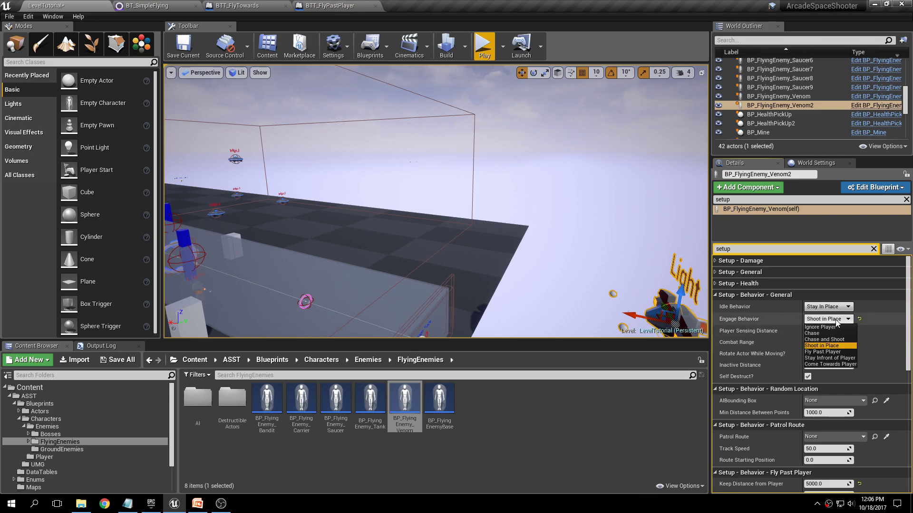
pyautogui.click(836, 353)
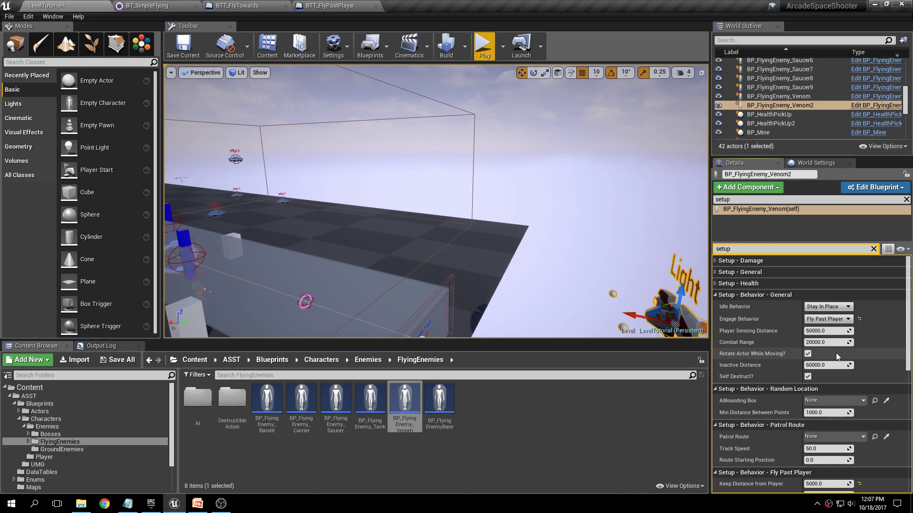
# Switch the duplicated Venom's Engage Behavior to Stay Infront of Player and finally to Come Towards Player
pyautogui.click(842, 320)
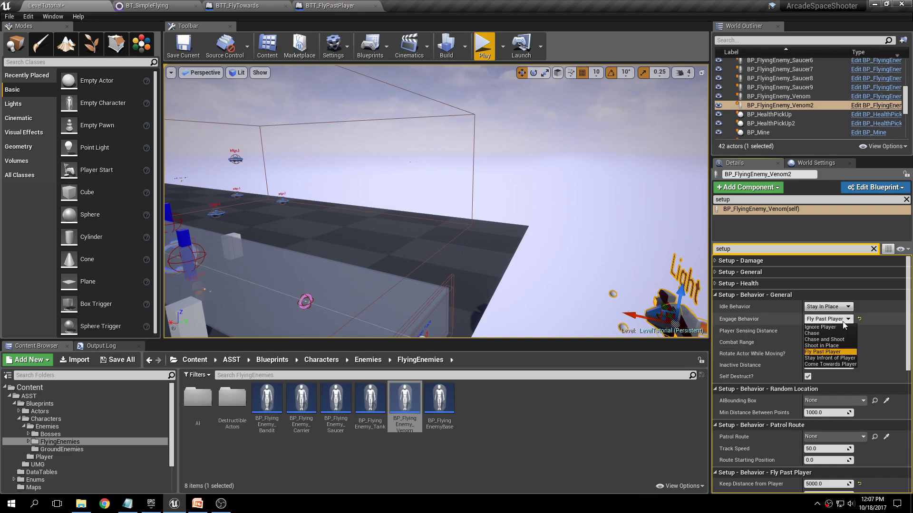
pyautogui.click(840, 358)
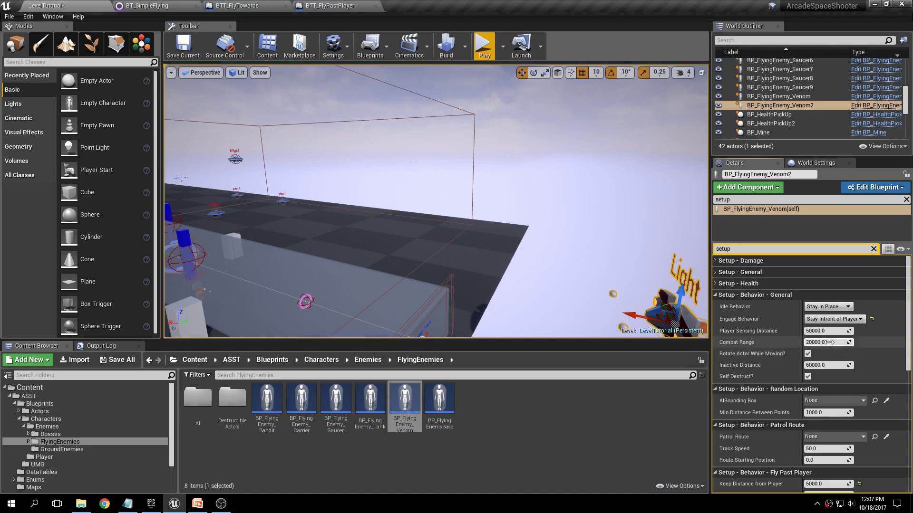
pyautogui.click(824, 319)
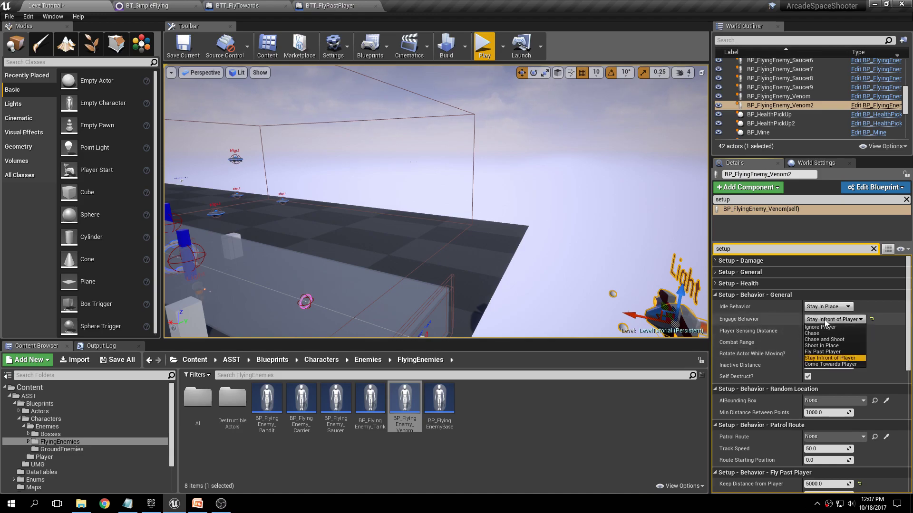
pyautogui.click(827, 364)
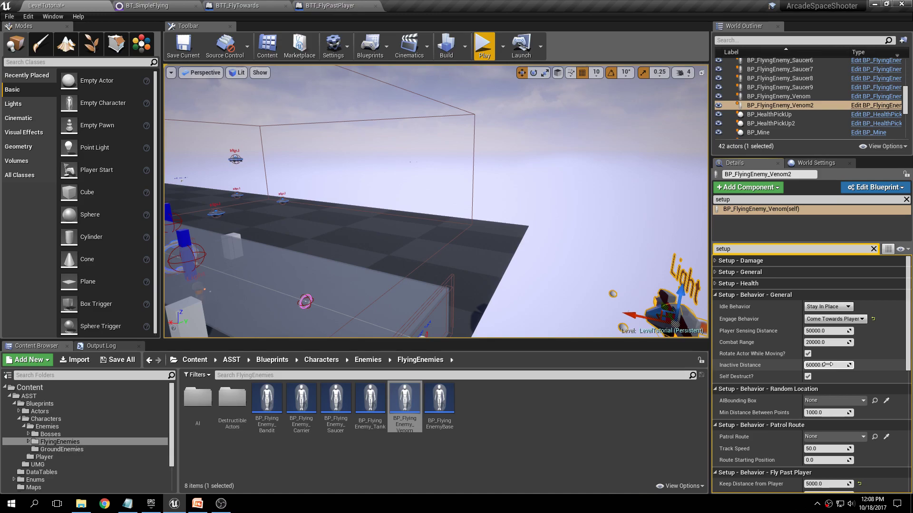
# Select the large Saucer beside the track, switch the selection to the patrol route at the Heavy Bandit, and examine the route's path around the level
pyautogui.moveTo(600, 297); pyautogui.dragTo(518, 286, button='right')
pyautogui.click(463, 189)
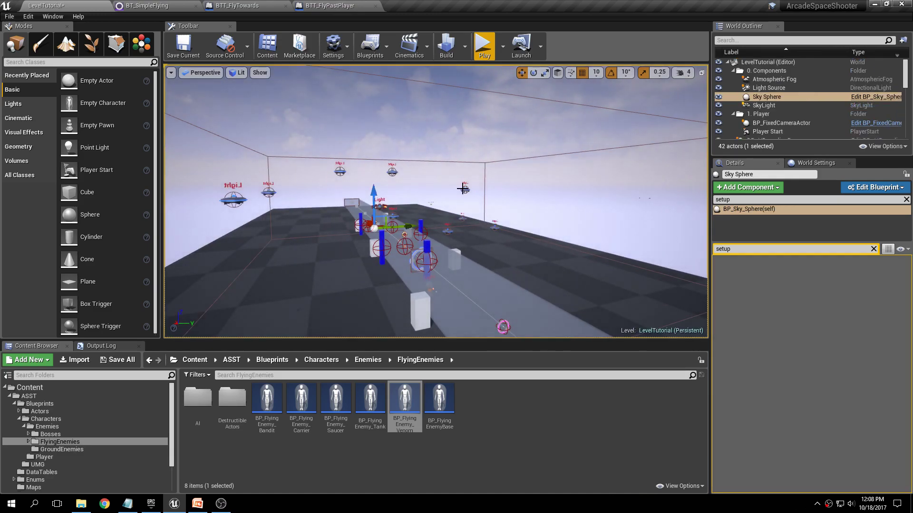
pyautogui.click(240, 199)
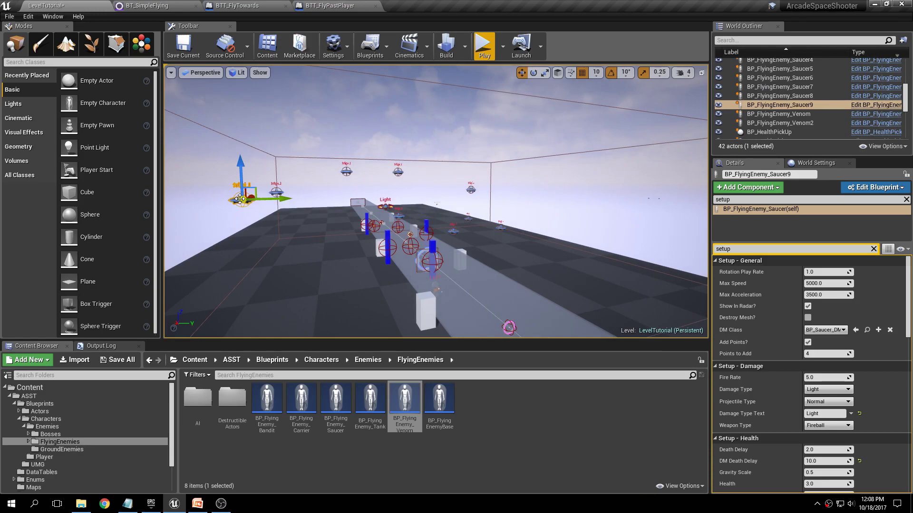
pyautogui.moveTo(342, 179); pyautogui.dragTo(229, 182, button='right')
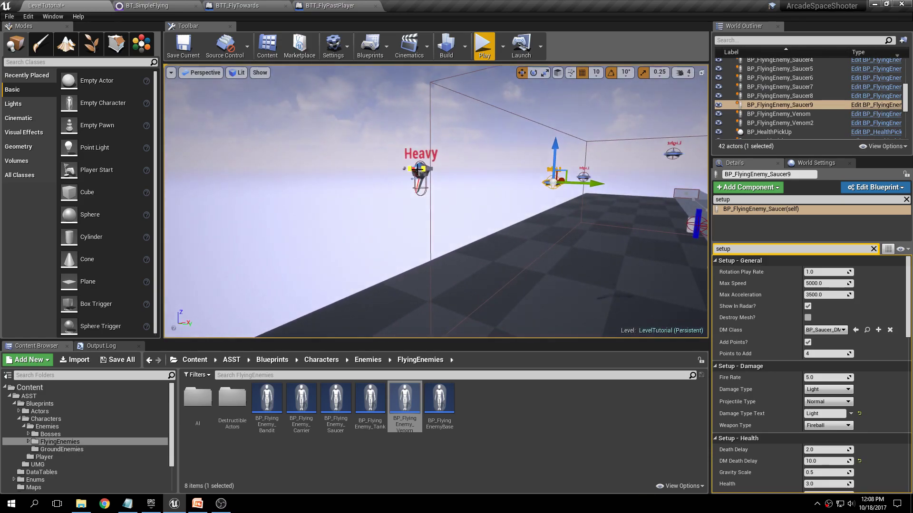
pyautogui.click(417, 170)
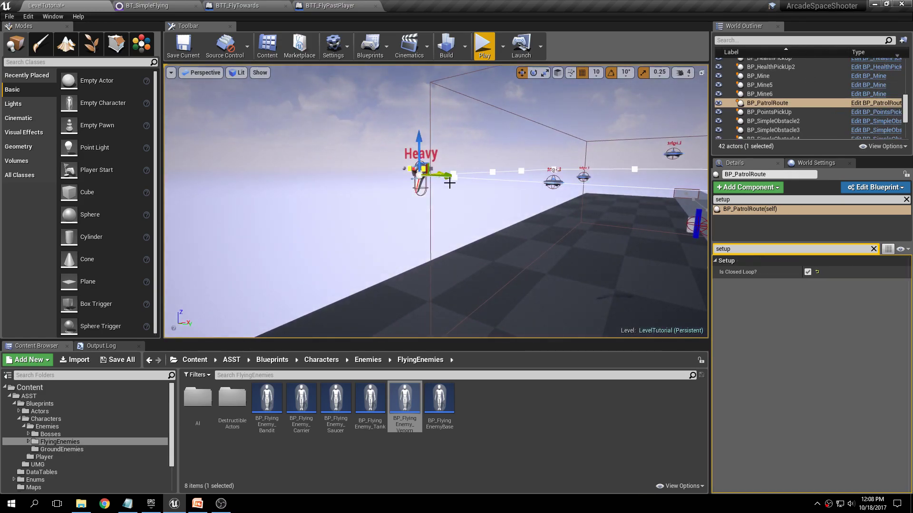
pyautogui.moveTo(467, 148); pyautogui.dragTo(470, 146, button='right')
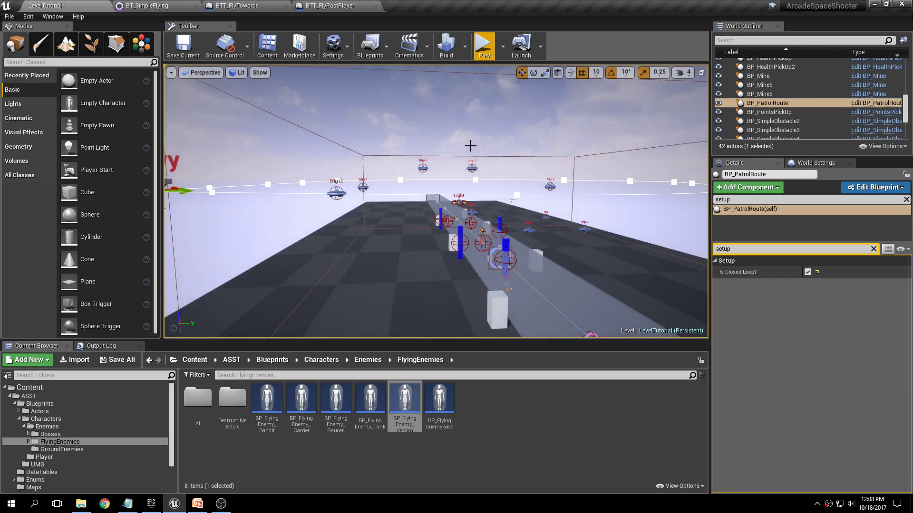
pyautogui.moveTo(471, 146); pyautogui.dragTo(476, 143, button='right')
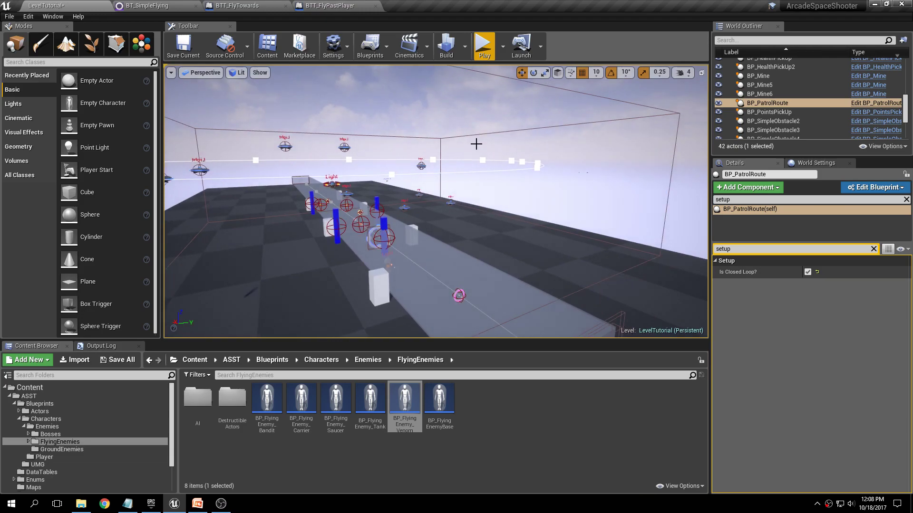